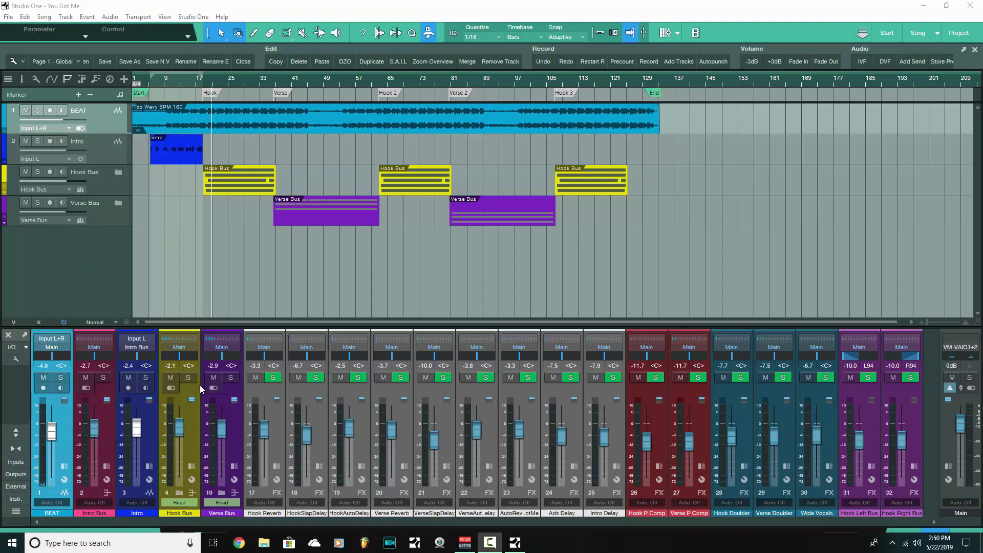
- Enlarge the mixer console to show the insert racks and expand the Hook Bus and Verse Bus folders into their individual channels
left_click(17, 433)
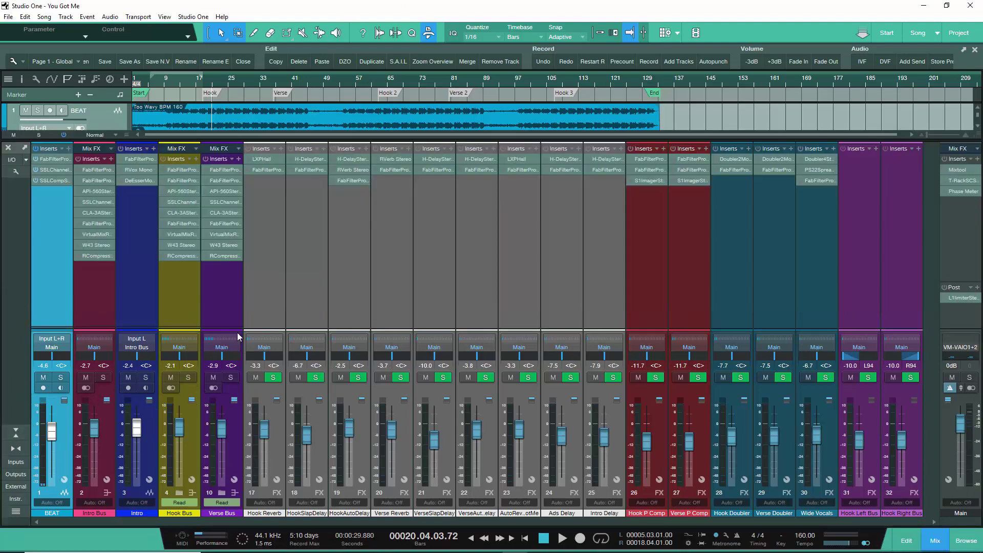
left_click(181, 492)
left_click(434, 493)
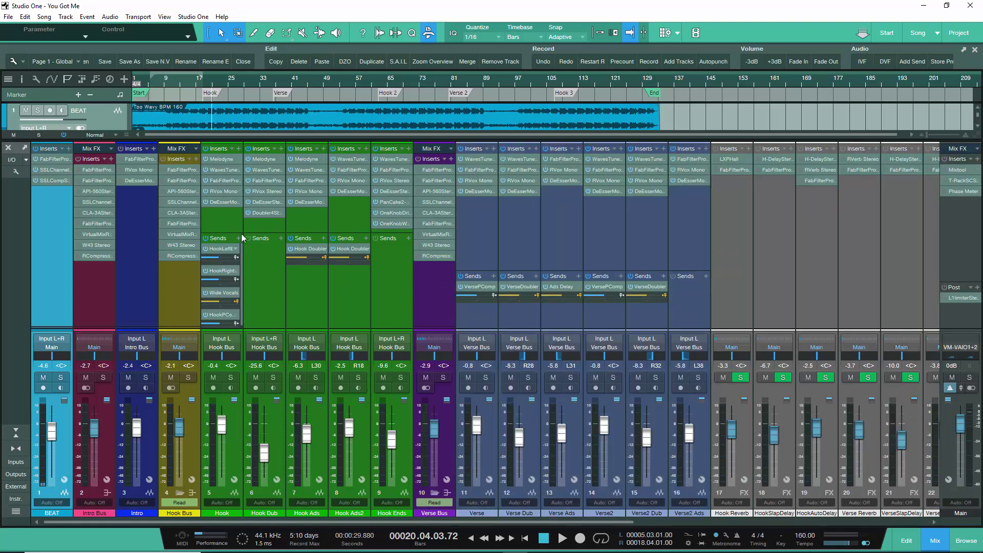
- Deactivate all inserts and sends on the channels from Hook through Verse2 Ads
left_click(229, 228)
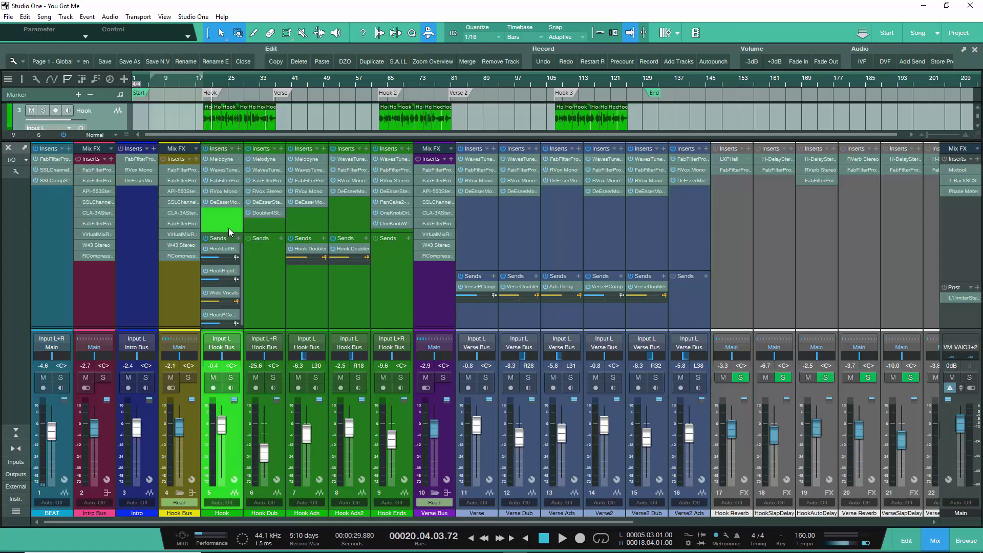
left_click(691, 241, "shift")
left_click(207, 148)
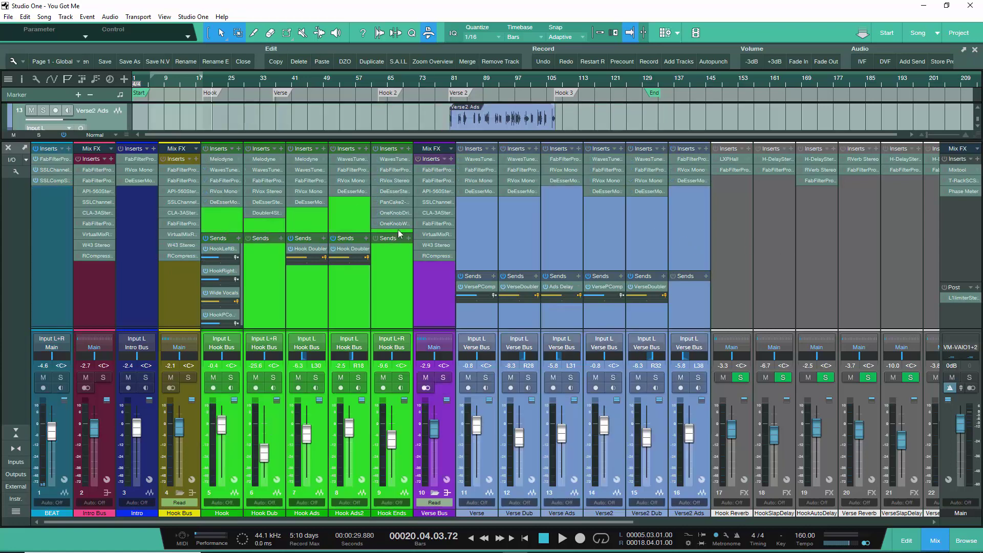
left_click(206, 239)
- Give the arrangement more room above the mixer and place the playhead at the Hook marker, with the Hook Bus folder expanded
left_click(182, 493)
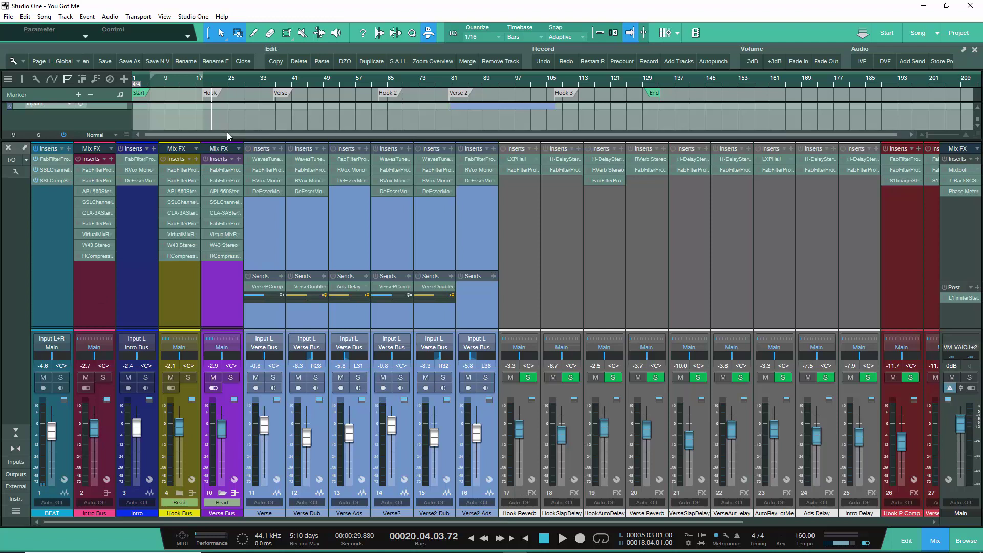
left_click_drag(215, 140, 225, 241)
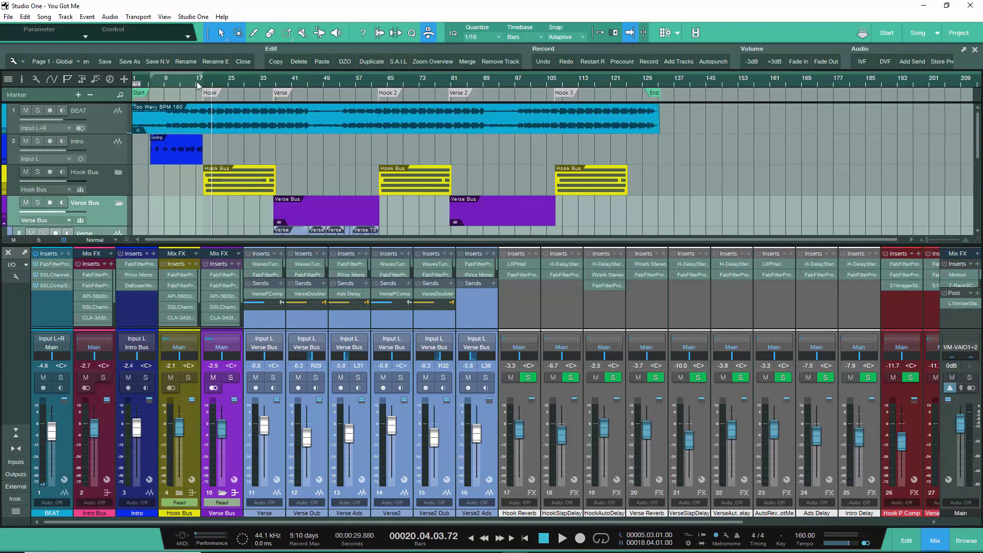
scroll(198, 78, "up", 5)
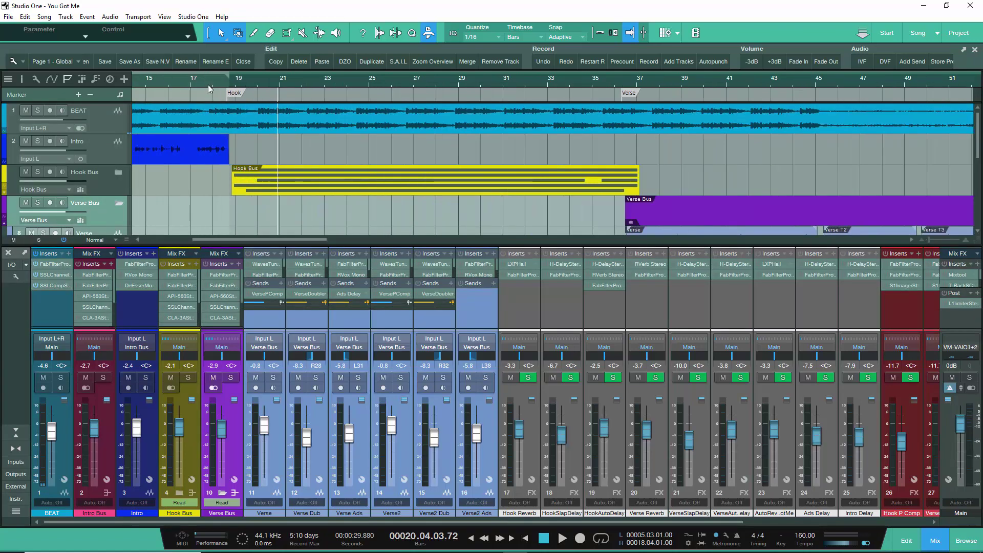
left_click(212, 86)
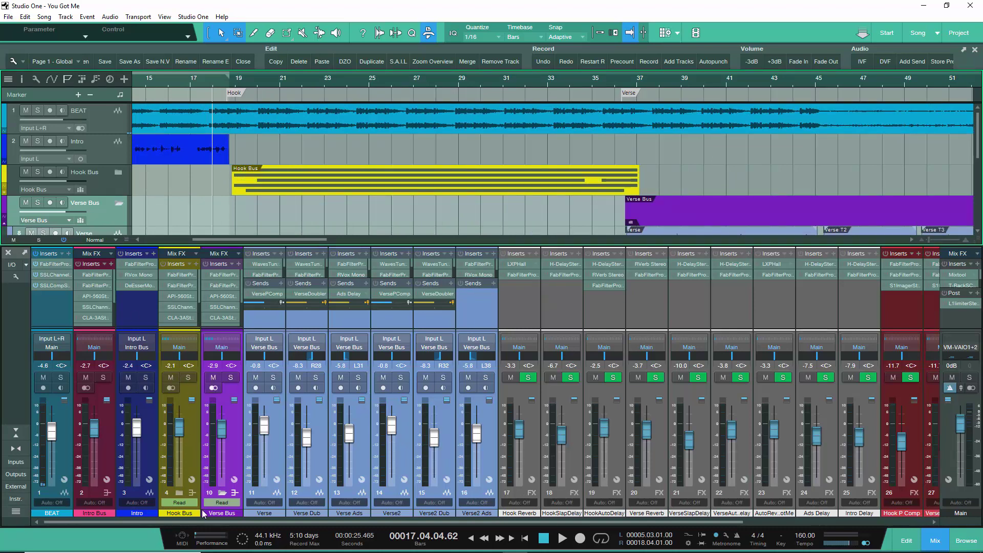
left_click(180, 493)
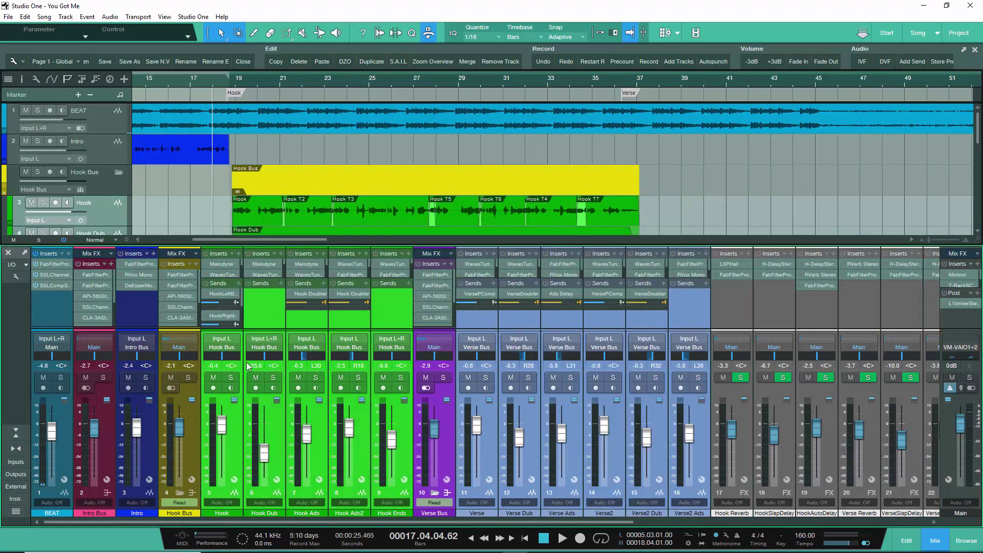
left_click(264, 321)
scroll(263, 173, "down", 2)
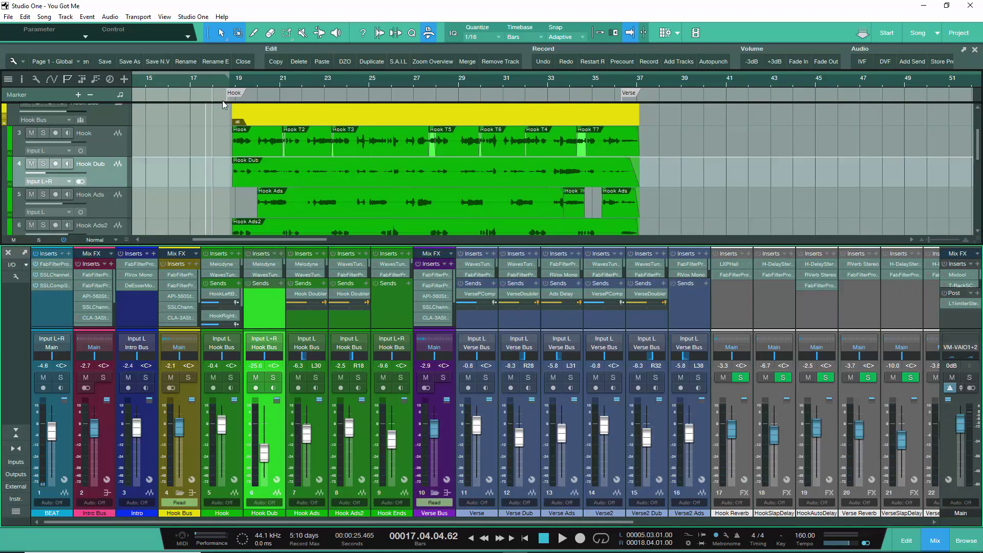
left_click(230, 82)
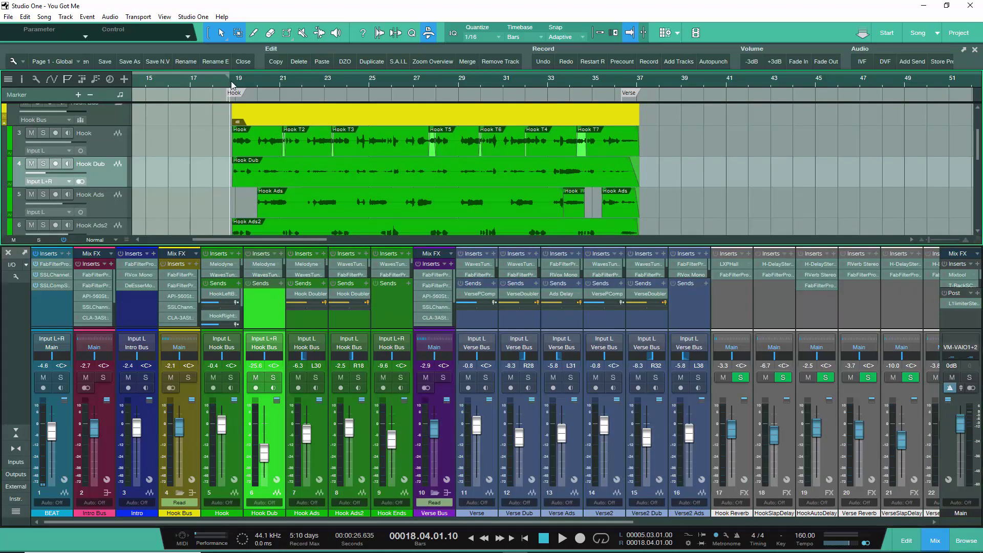
- Solo the Hook Bus and play the hook section to hear the vocals without processing, then stop playback
left_click(188, 377)
key("space")
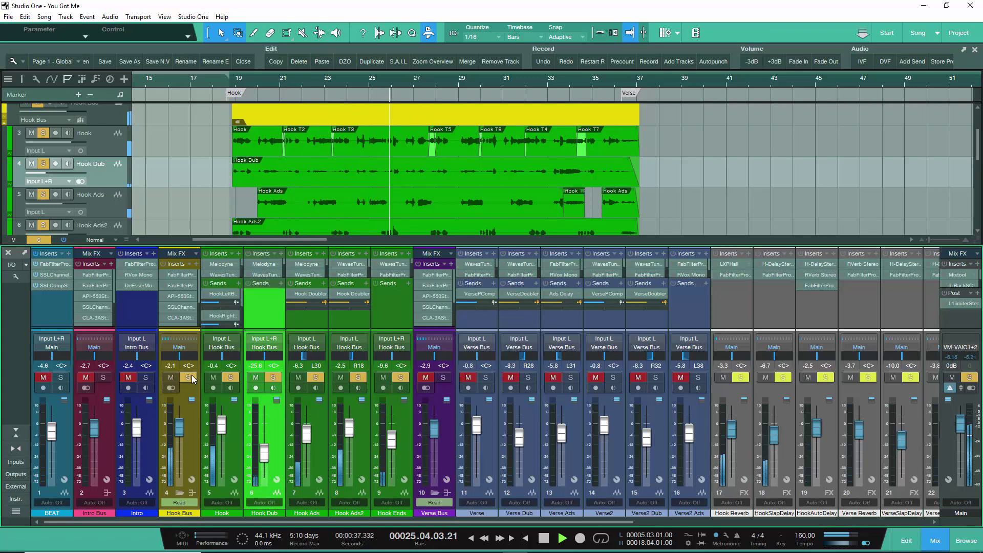
key("space")
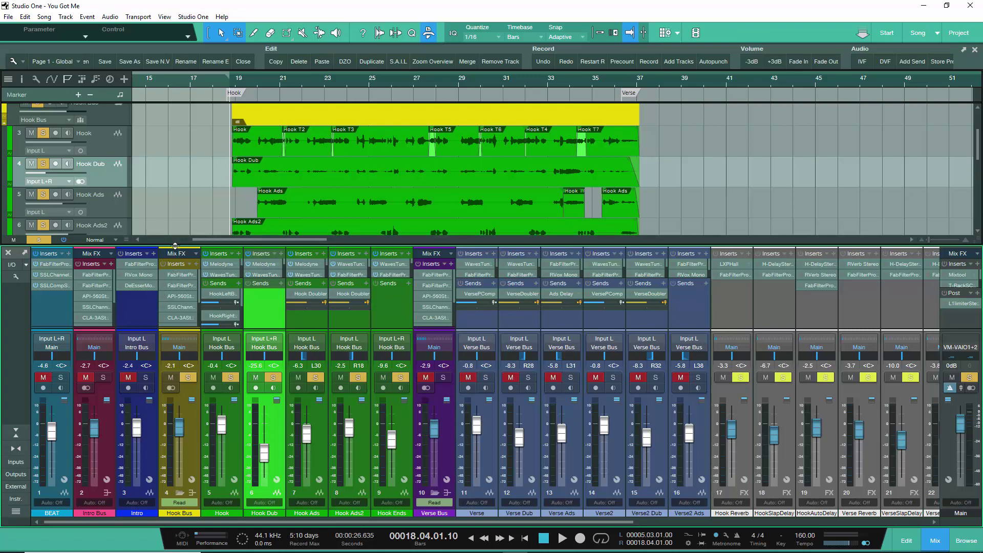
- Examine the Hook Bus insert chain, including the first Pro-Q 2, Virtual Mix Rack, W43 and RCompressor
left_click_drag(175, 246, 180, 166)
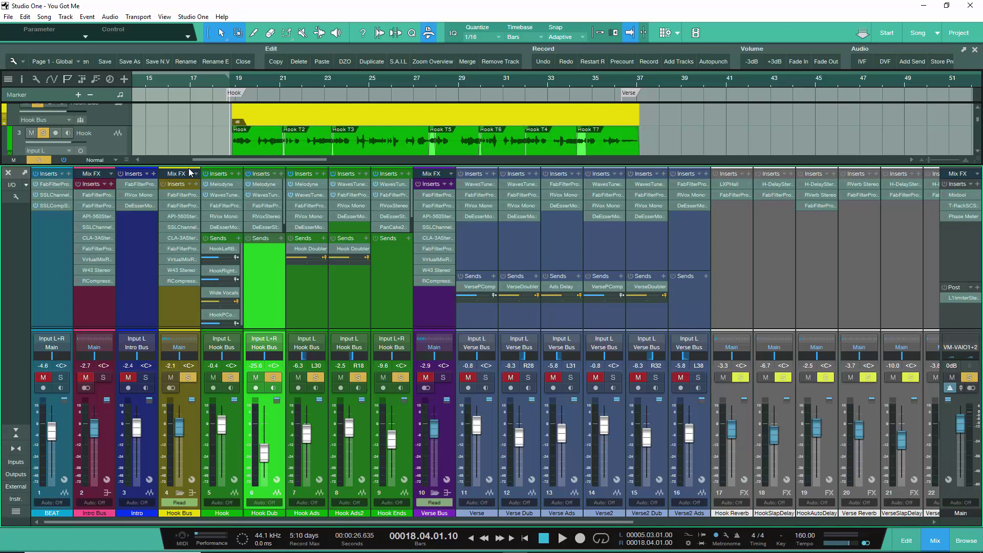
left_click(175, 197)
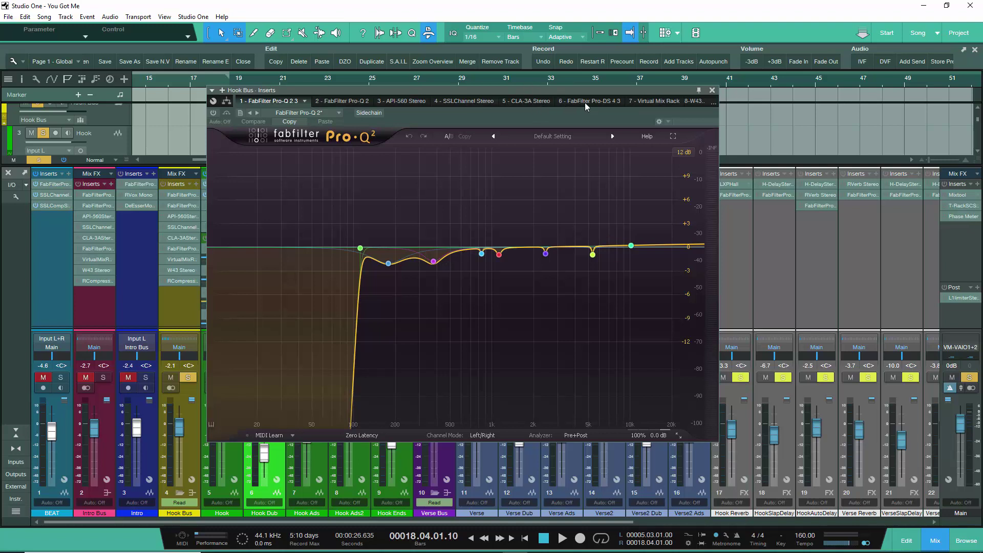
left_click(649, 106)
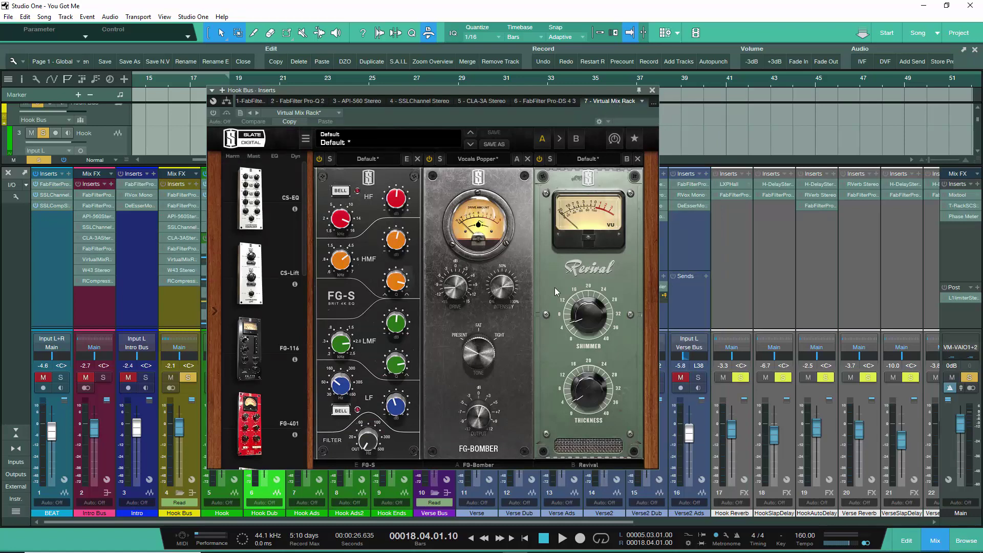
left_click(653, 103)
left_click(617, 193)
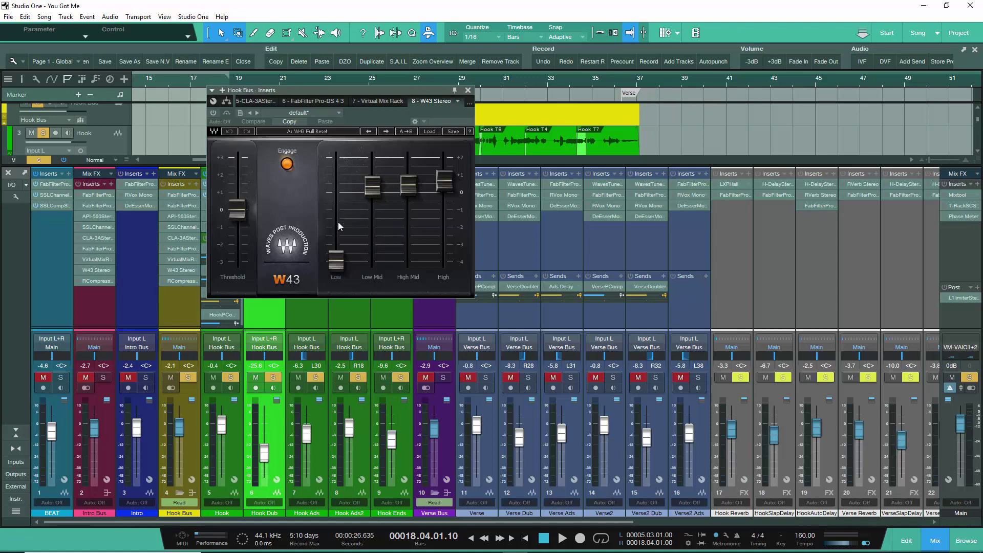
left_click(458, 101)
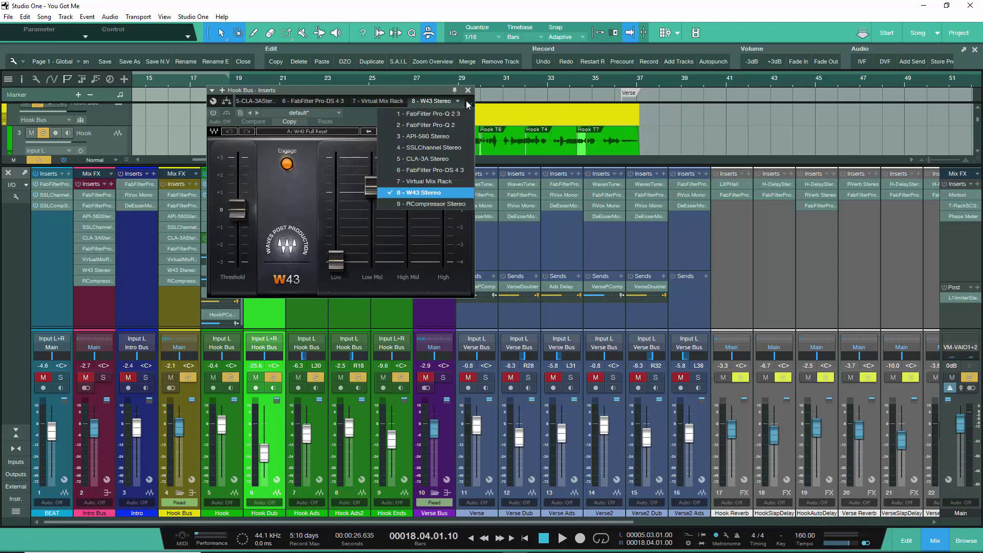
left_click(420, 207)
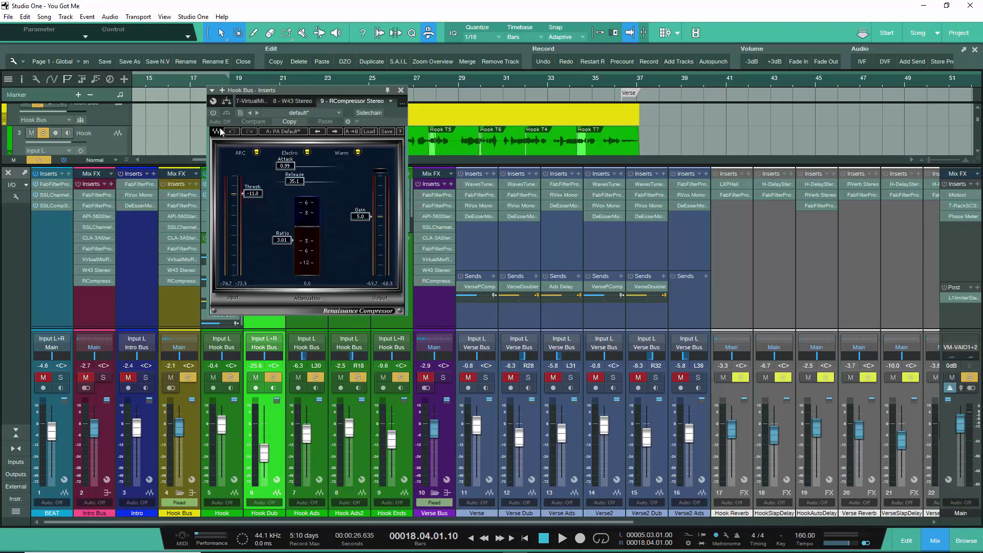
left_click(256, 105)
left_click(255, 103)
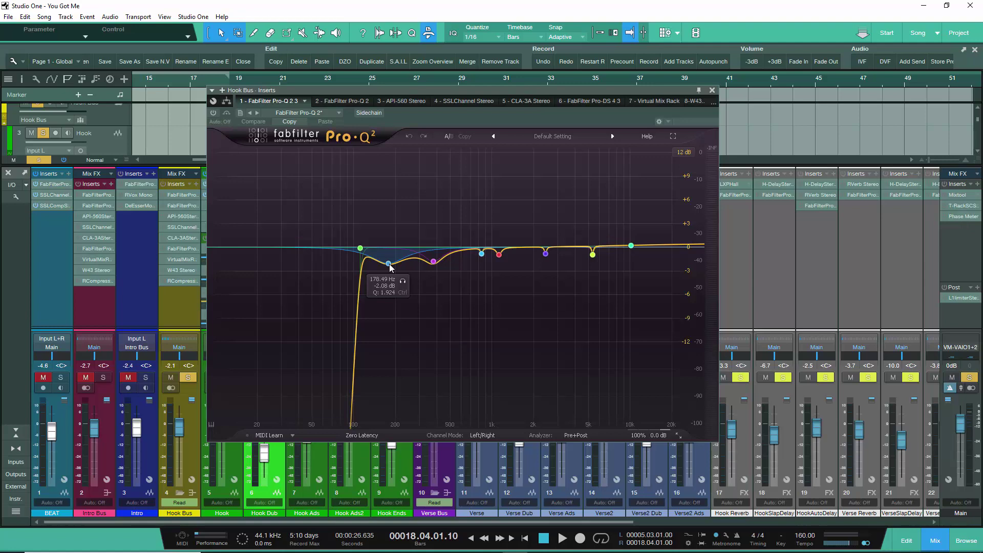
left_click(711, 90)
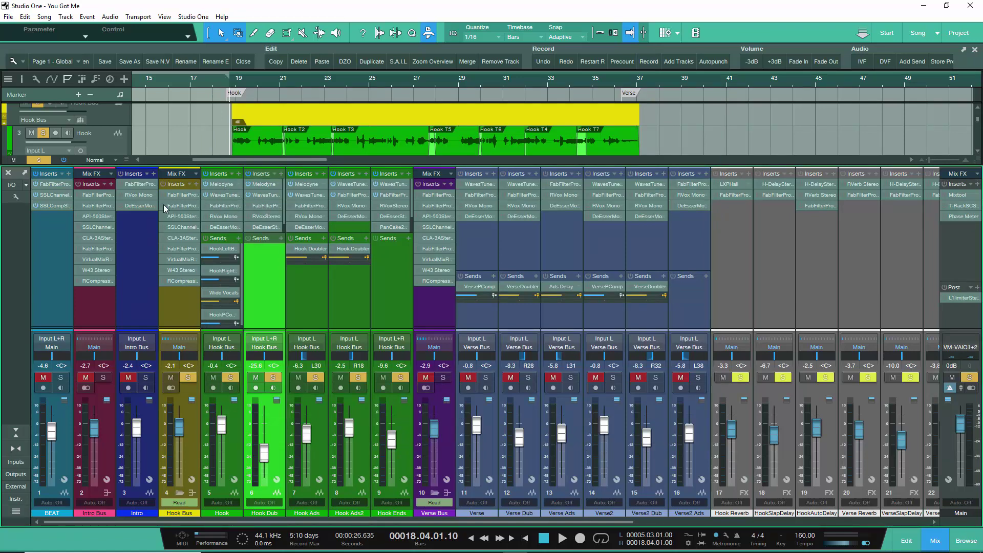
- Activate the first FabFilter Pro-Q 2 on the Hook Bus during playback and compare its sound with bypass on and off
double_click(174, 196)
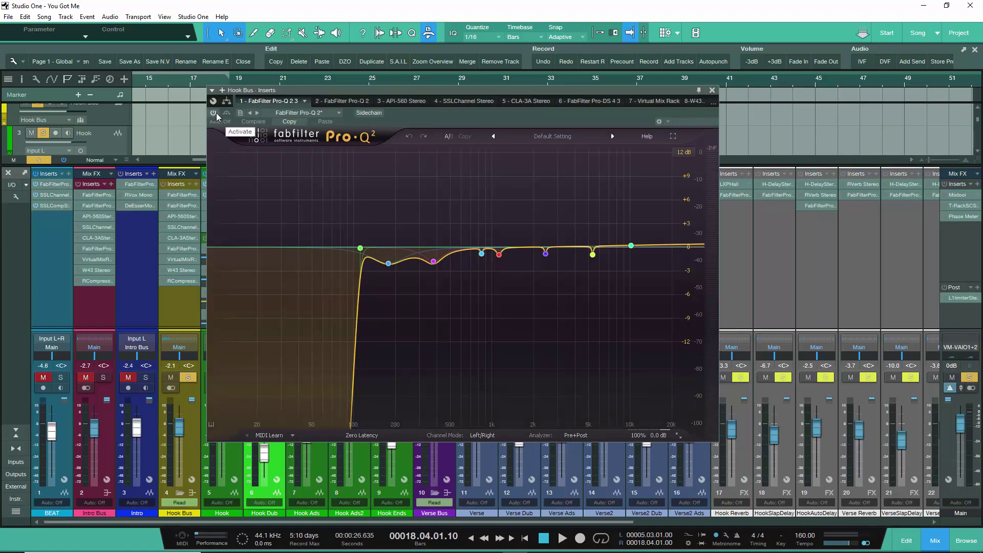
key("space")
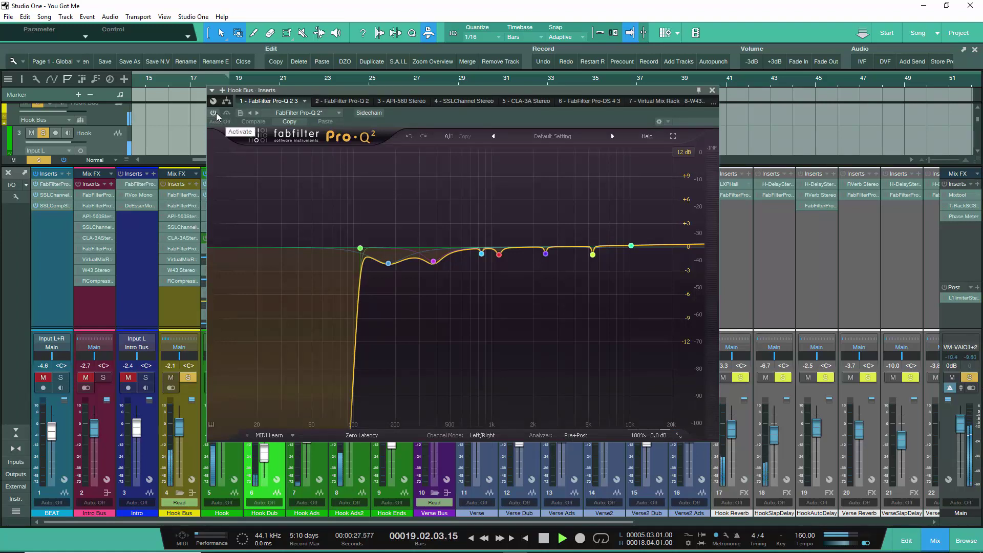
left_click(214, 114)
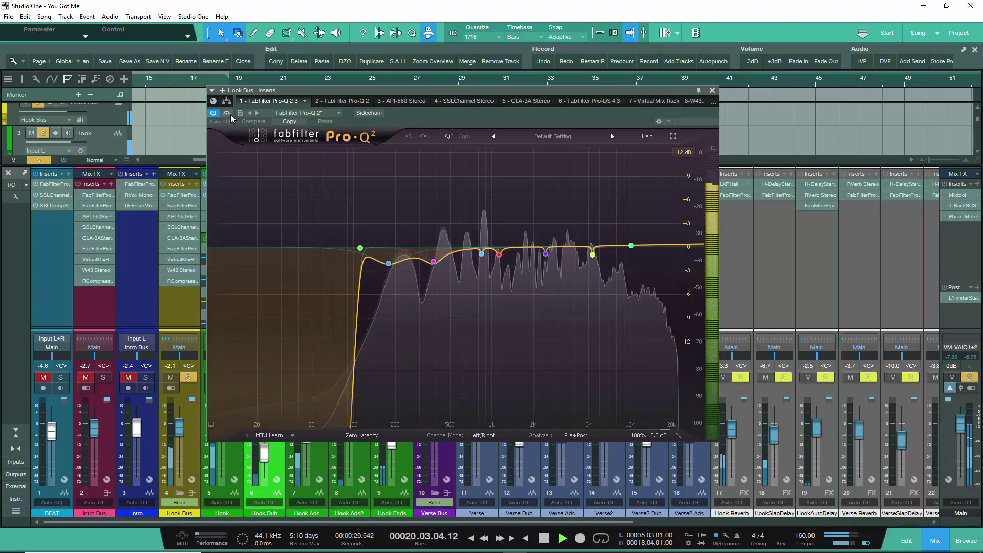
left_click(226, 113)
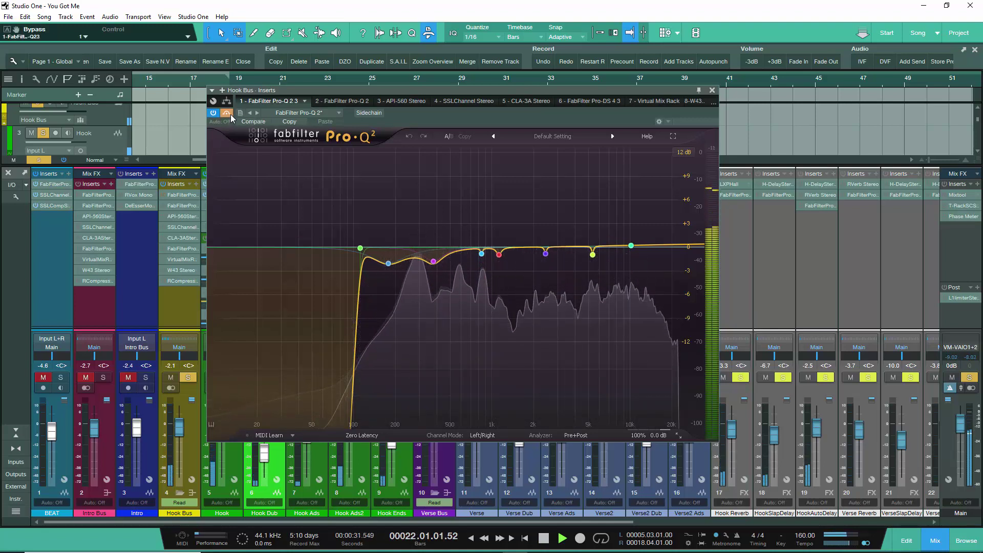
left_click(227, 113)
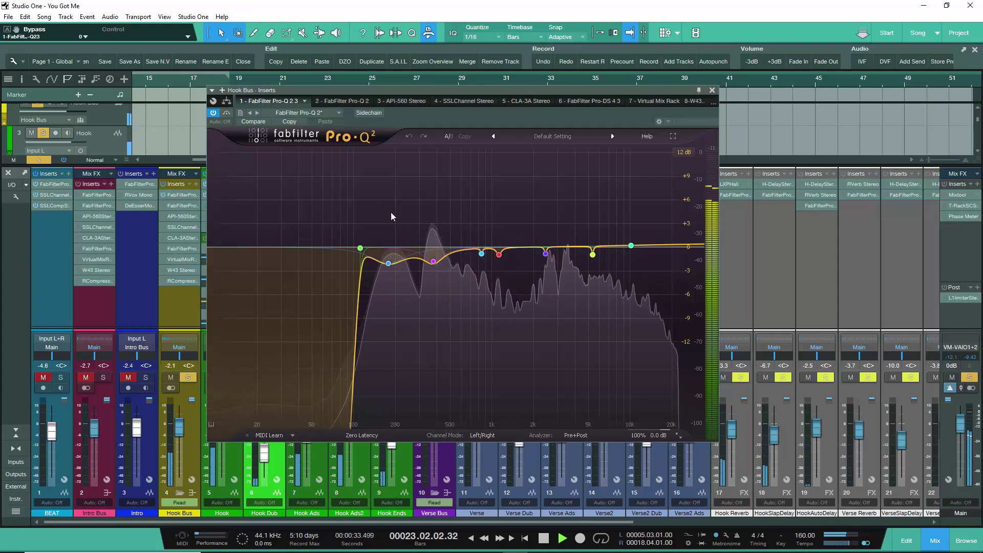
- Audition the Pro-Q 2 bands in isolation one by one, from the 178 Hz cut up to the 10 kHz boost, and stop playback
left_click(403, 282)
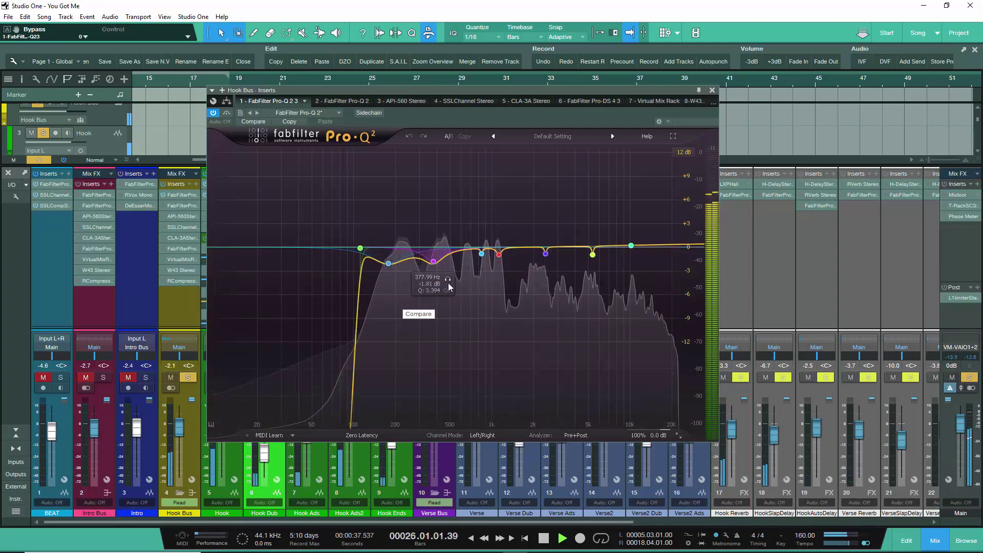
left_click(449, 282)
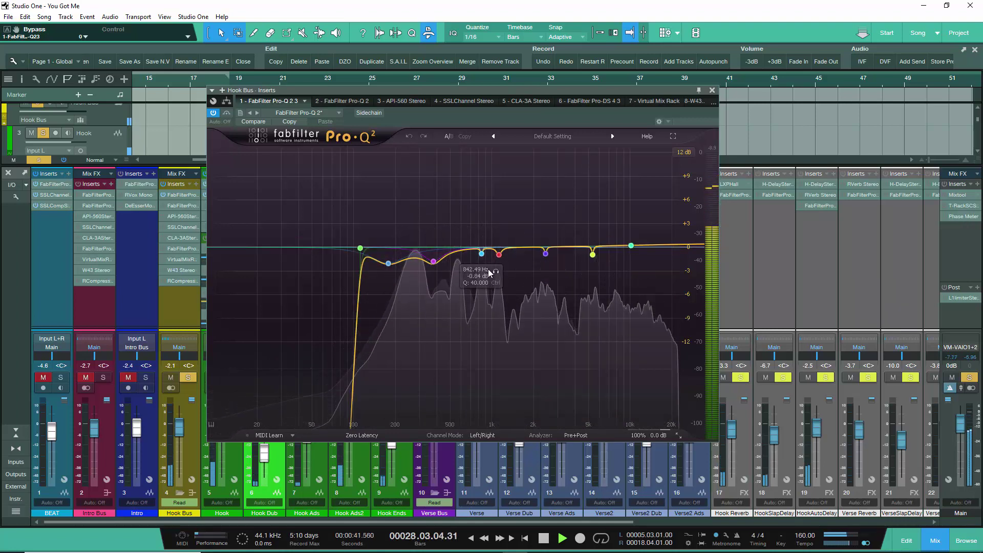
left_click(495, 273)
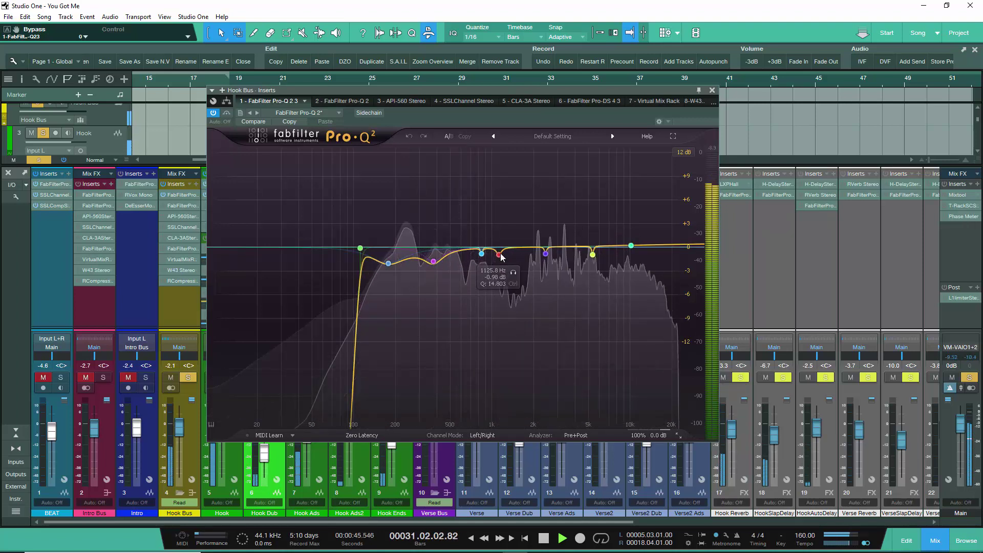
left_click(514, 275)
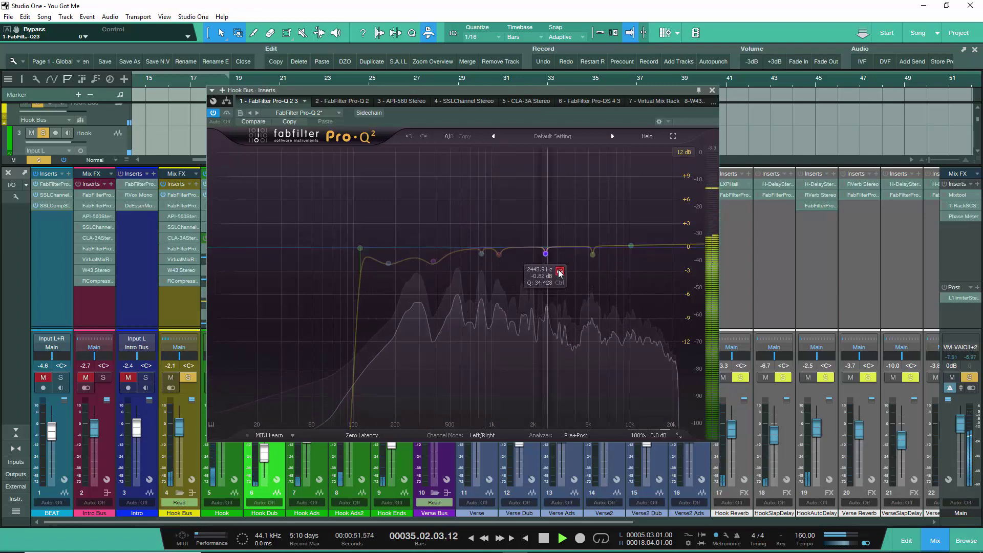
left_click(559, 272)
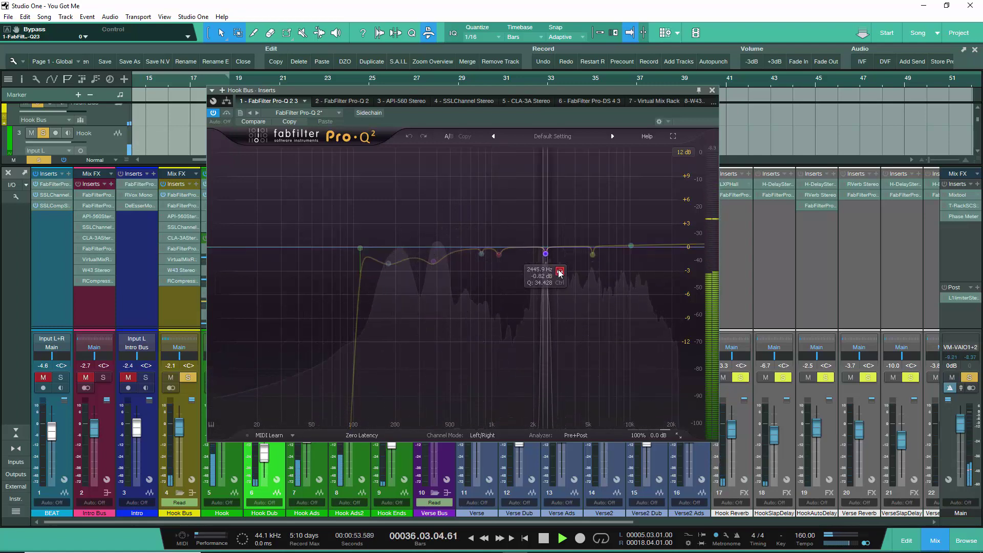
mouse_move(590, 268)
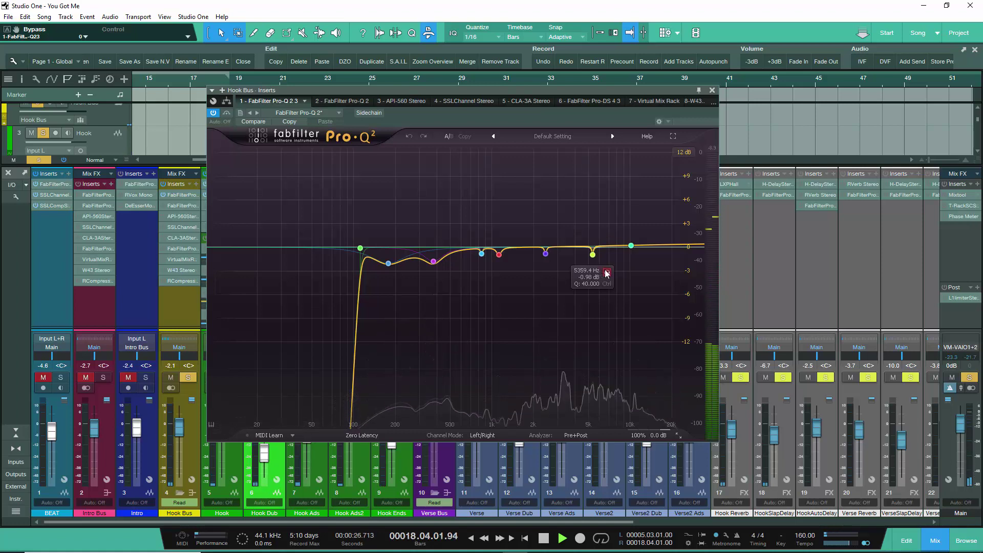
left_click(607, 272)
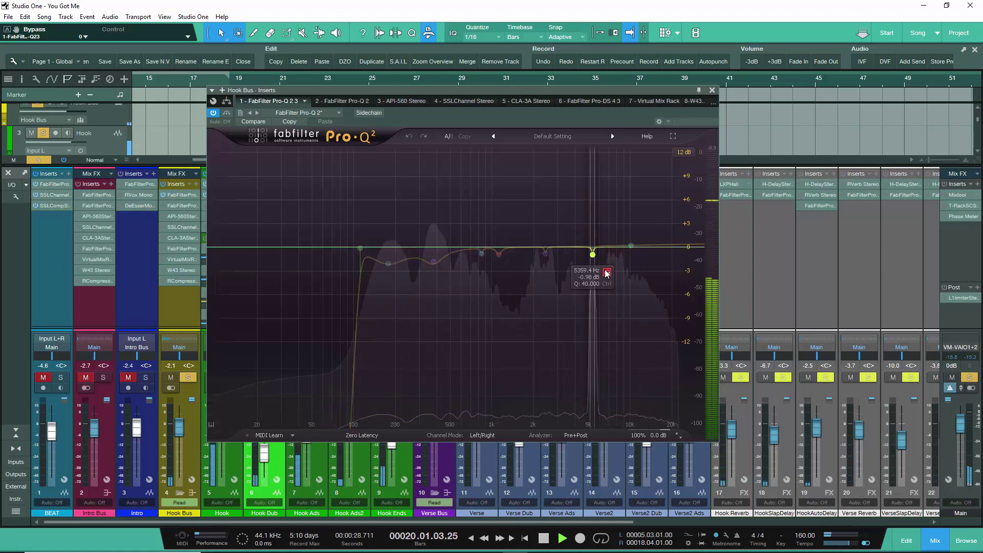
mouse_move(651, 242)
left_click(644, 219)
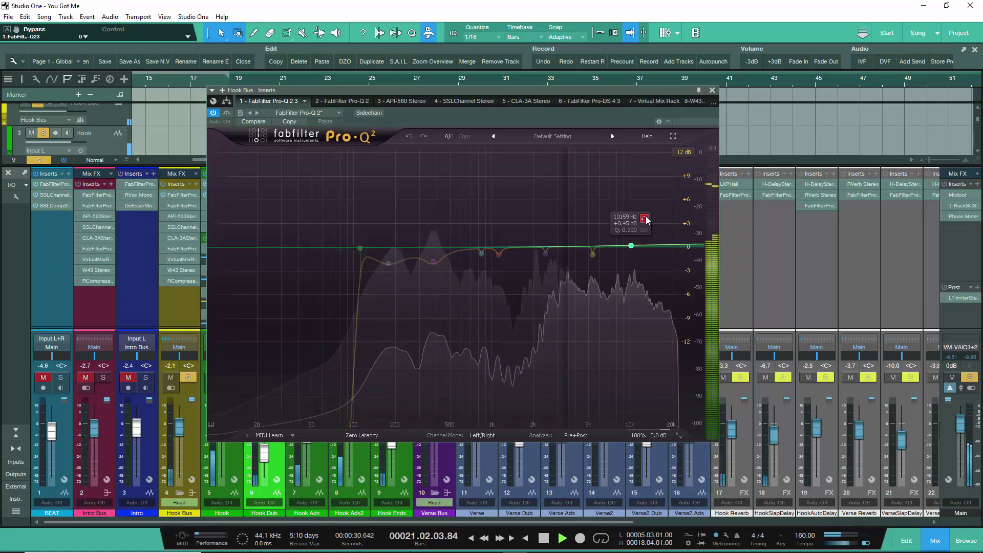
key("space")
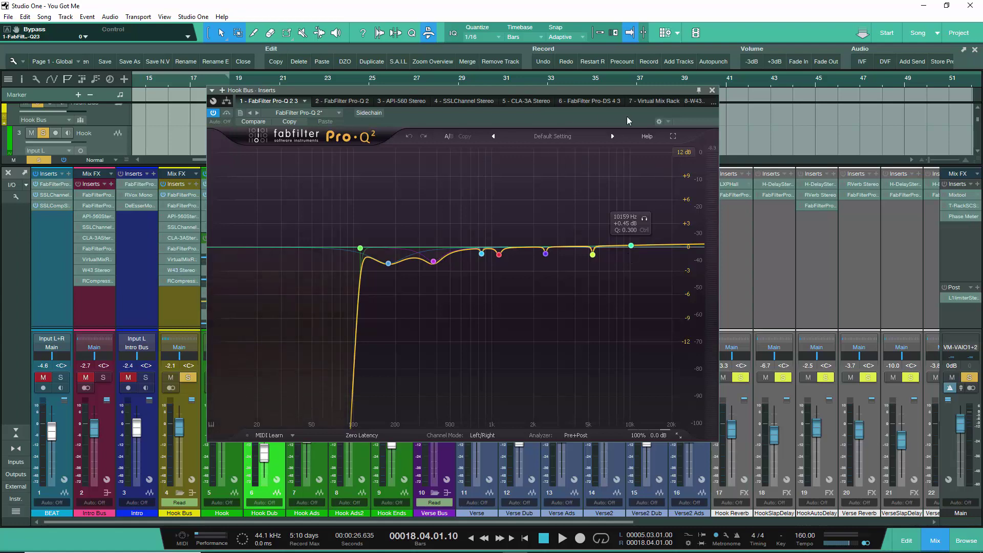
- Switch to Voicemeeter and reset Hardware Input 1 by choosing KS: Scarlett 2i2 USB, then reselecting WDM: Line In (Scarlett 2i2 USB)
left_click(712, 90)
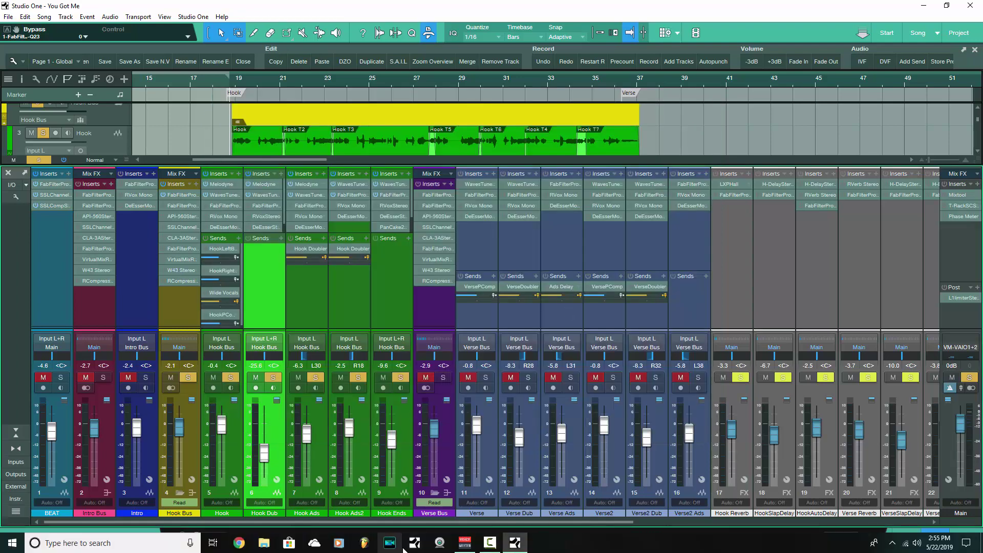
left_click(464, 543)
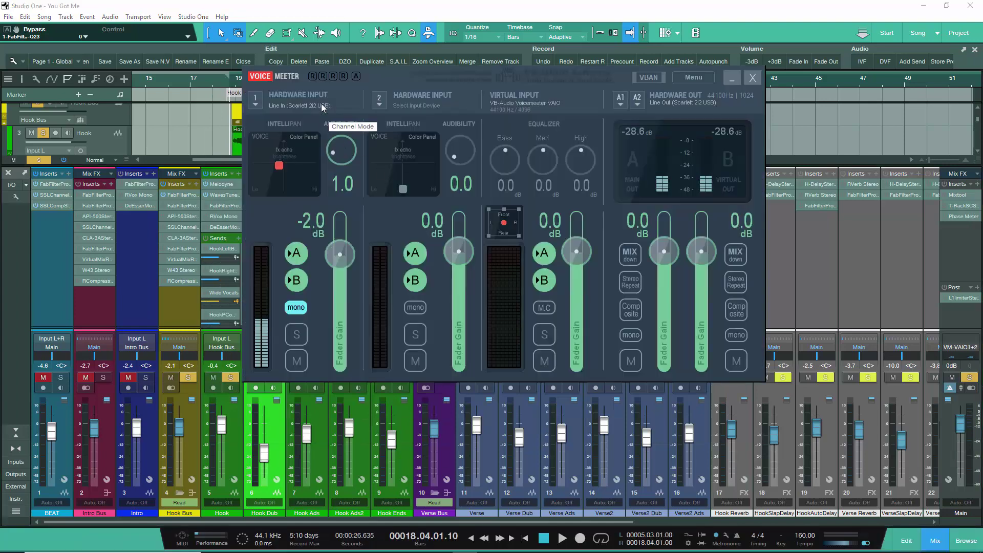
left_click(300, 106)
left_click(297, 138)
left_click(306, 107)
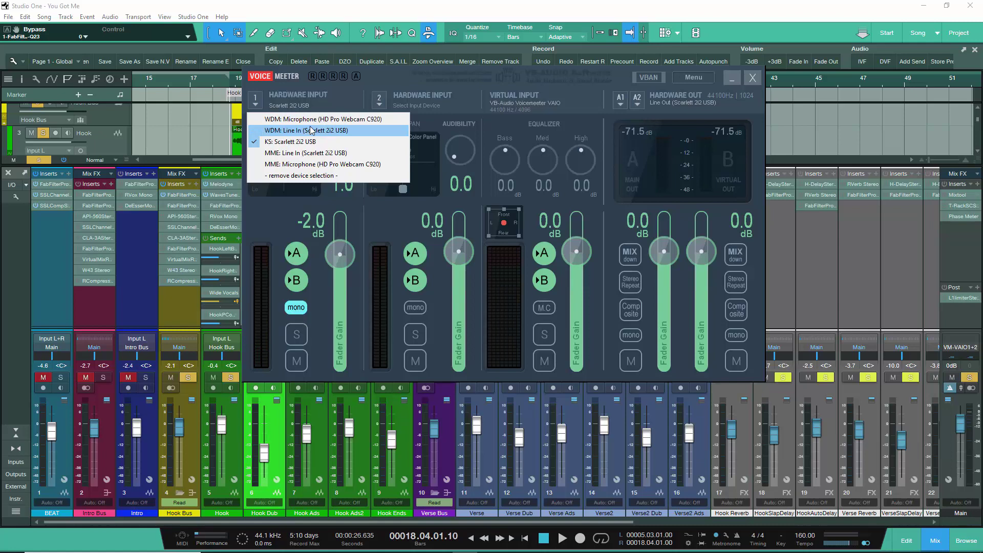
left_click(310, 130)
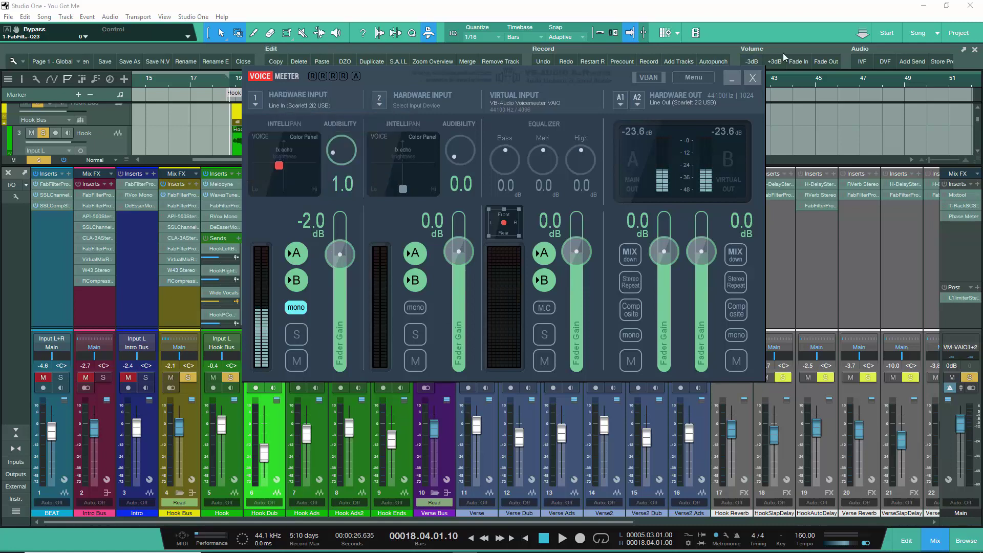
left_click(736, 81)
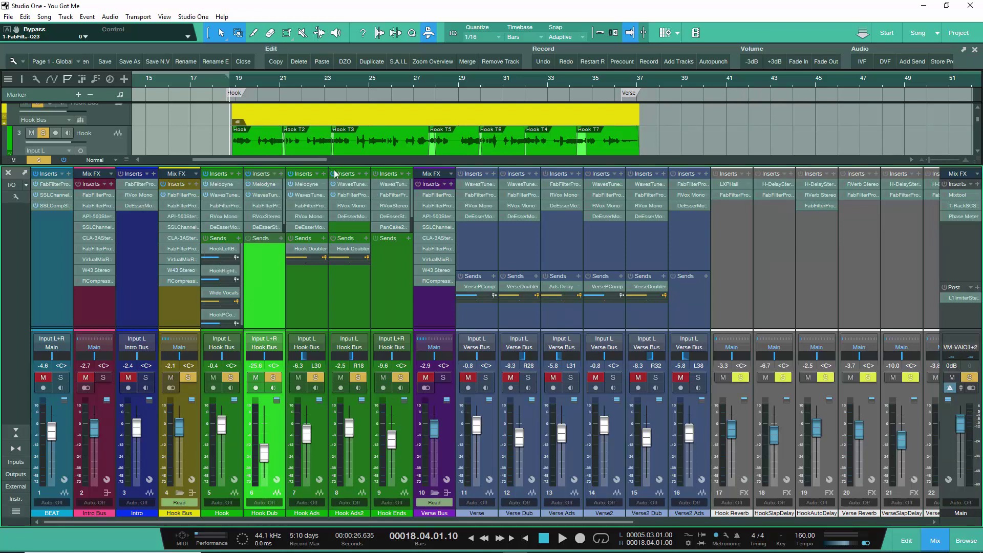
- Mute the Hook Ads, Hook Ads2 and Hook Ends tracks
left_click(304, 380)
left_click(383, 379)
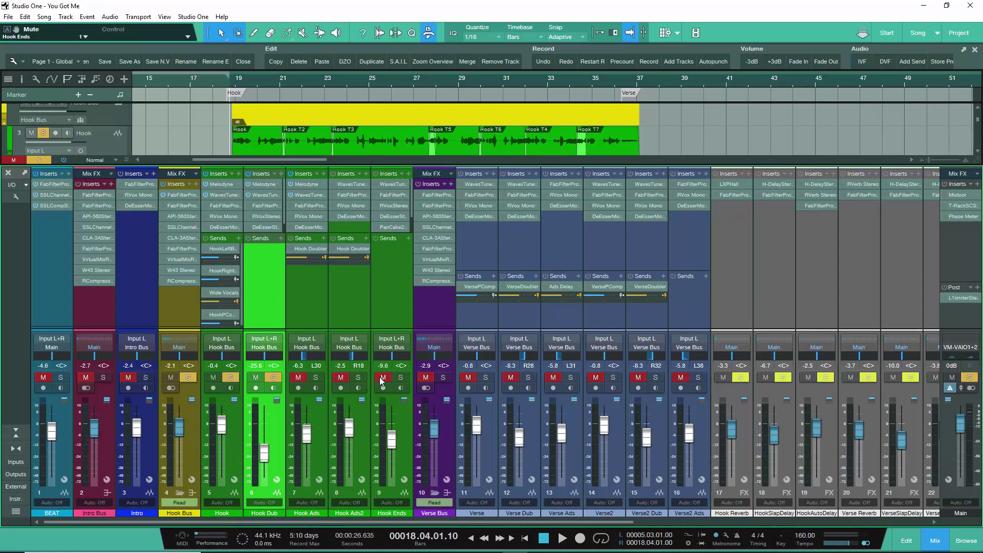
- Activate the second FabFilter Pro-Q 2 on the Hook Bus and compare its sound with bypass on and off during playback
left_click(172, 206)
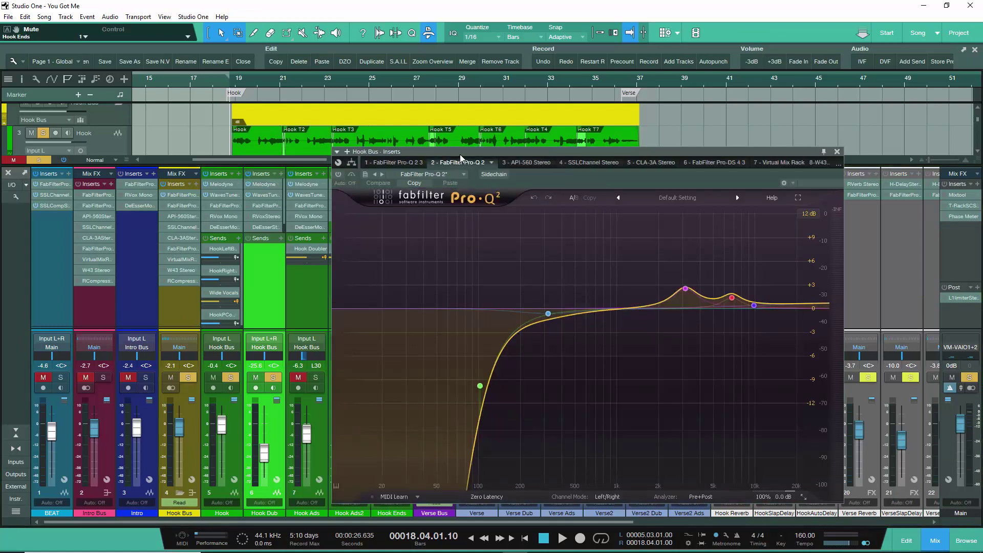
left_click_drag(430, 153, 373, 183)
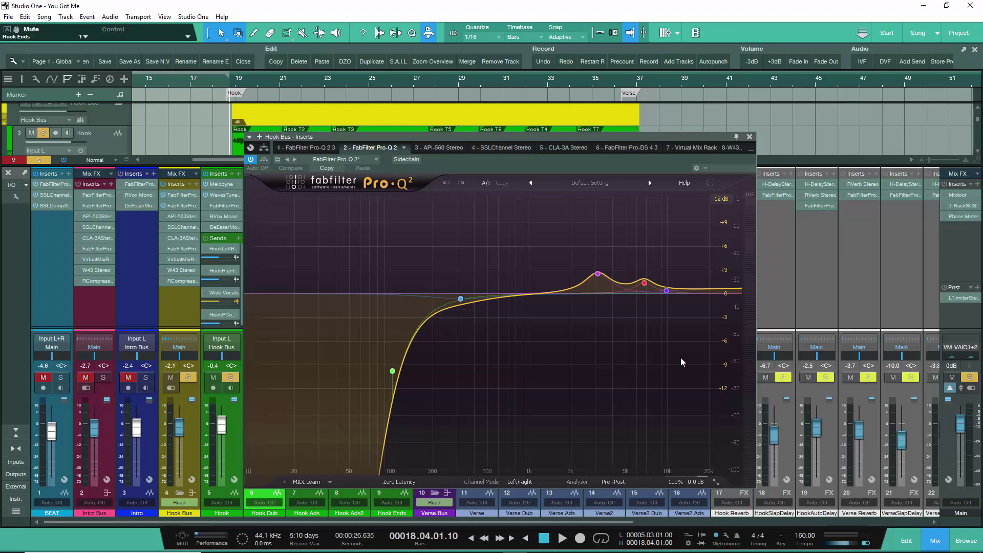
key("space")
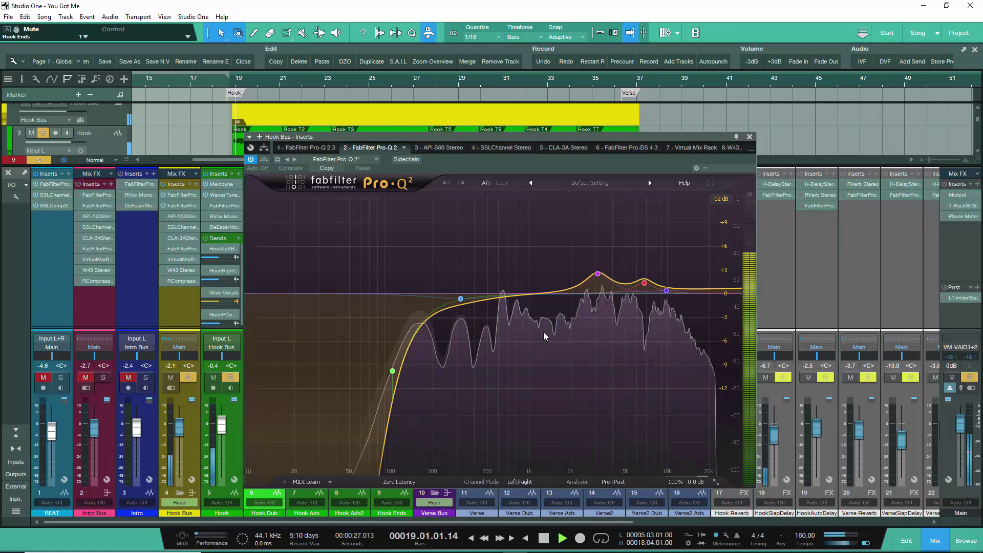
left_click(264, 160)
left_click(264, 160)
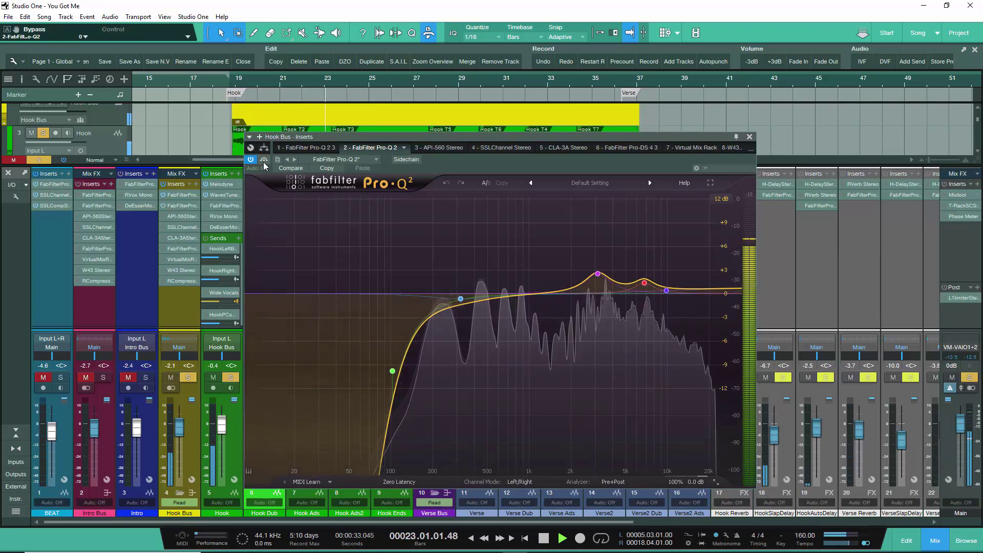
left_click(264, 160)
left_click(264, 160)
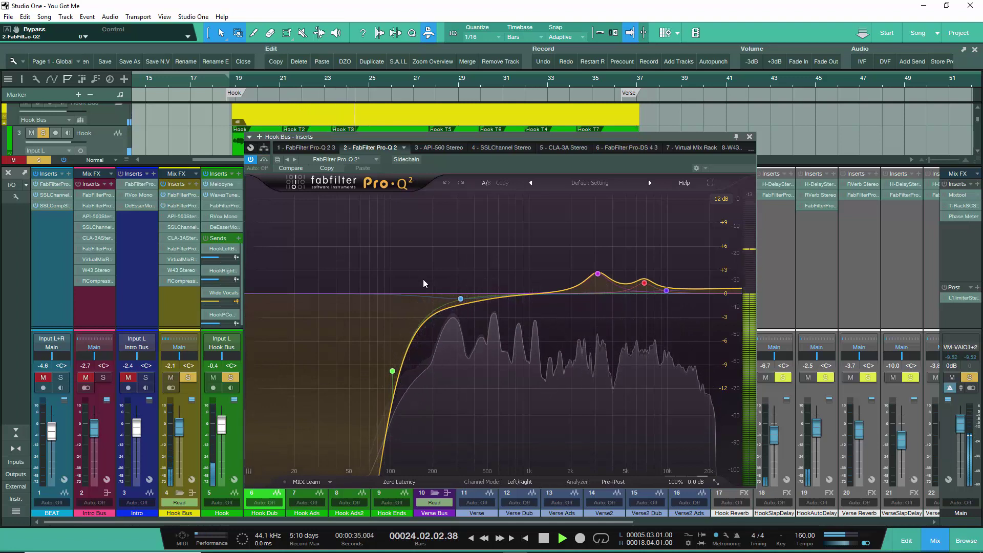
key("space")
- Audition the second Pro-Q 2's 318.73 Hz cut in isolation while playing the hook
left_click(478, 316)
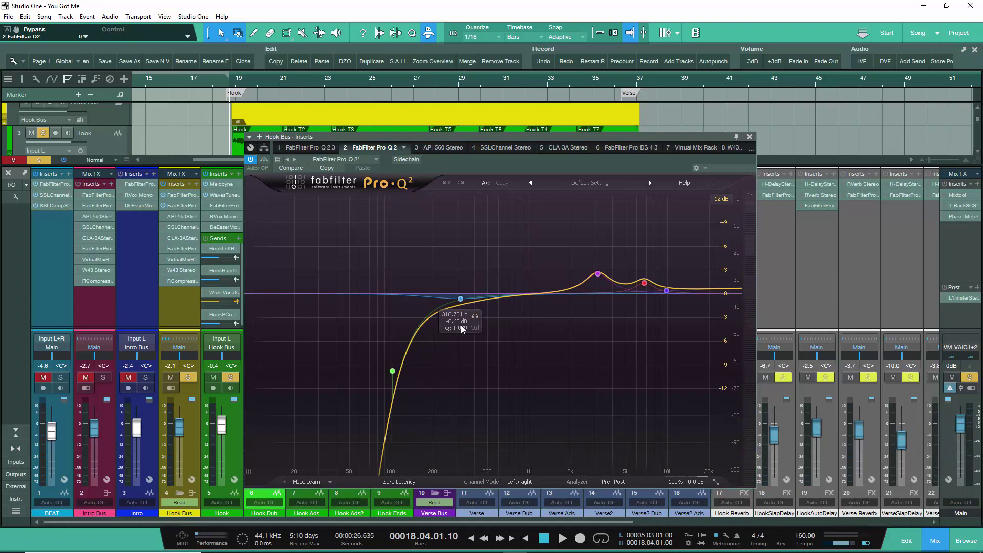
key("space")
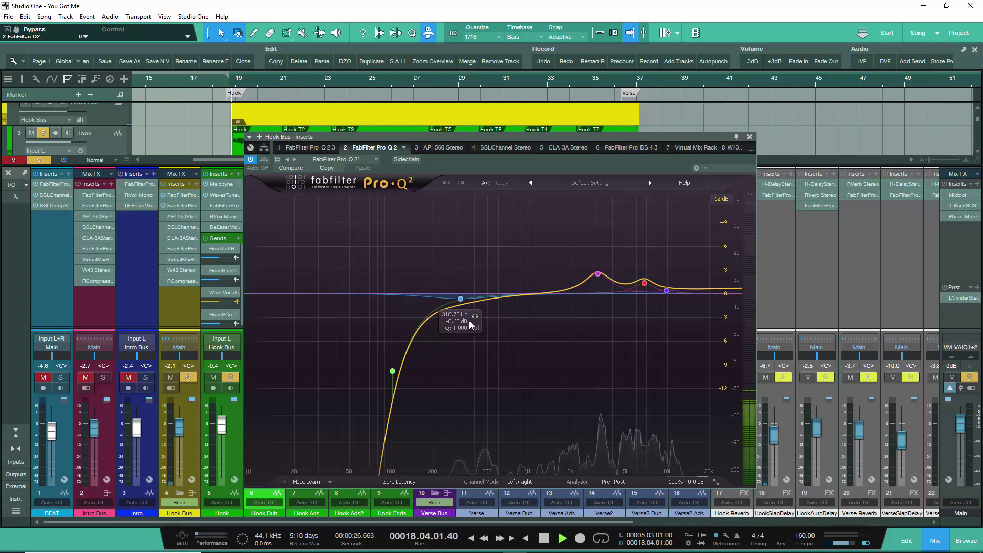
key("space")
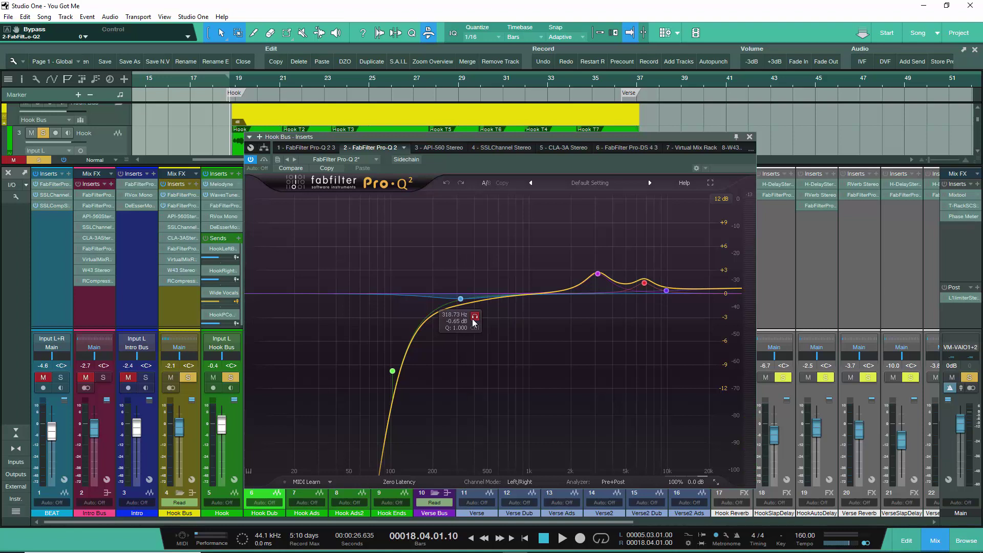
key("space")
left_click(476, 318)
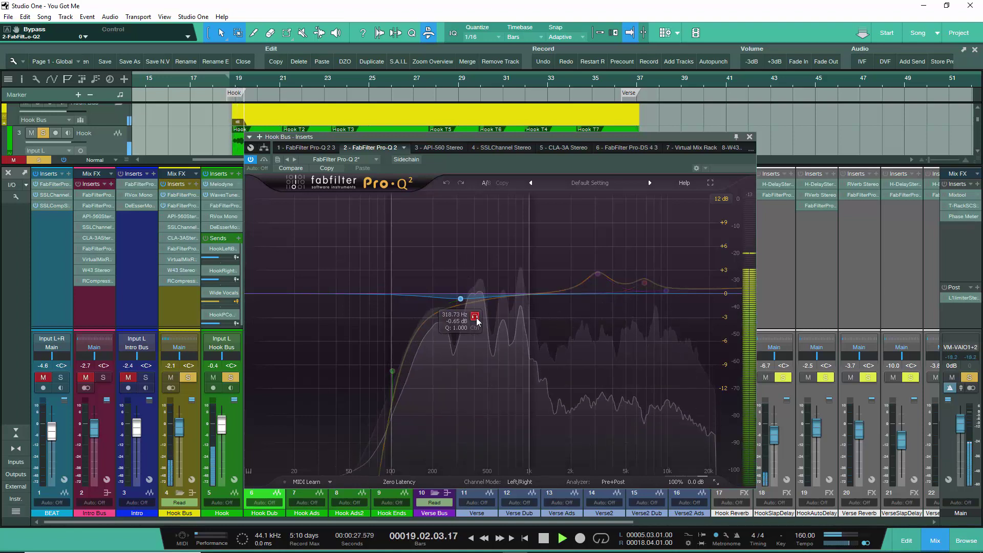
key("space")
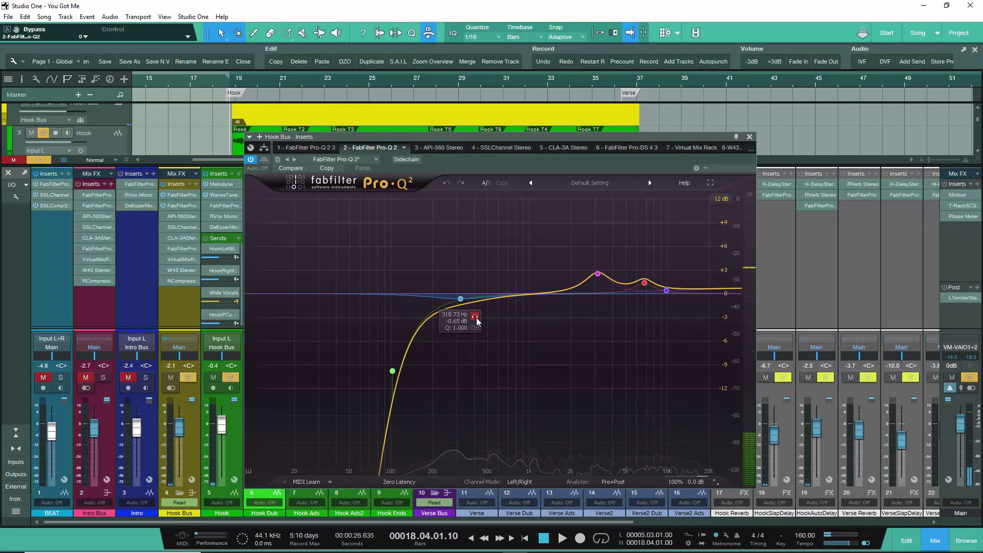
key("space")
left_click(476, 318)
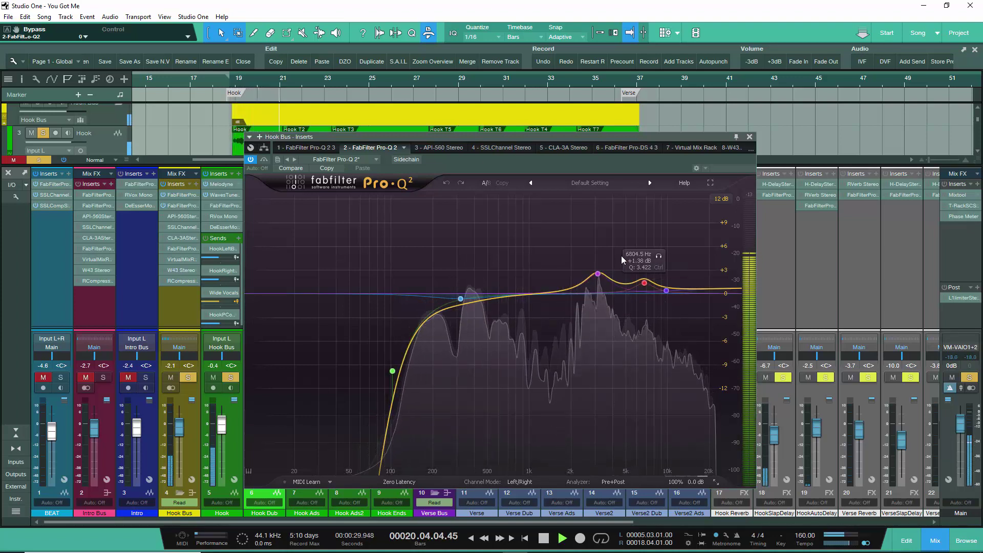
- Audition the 3132 Hz, 6804.5 Hz and 9818.1 Hz boosts in isolation one by one, and stop playback
left_click(611, 247)
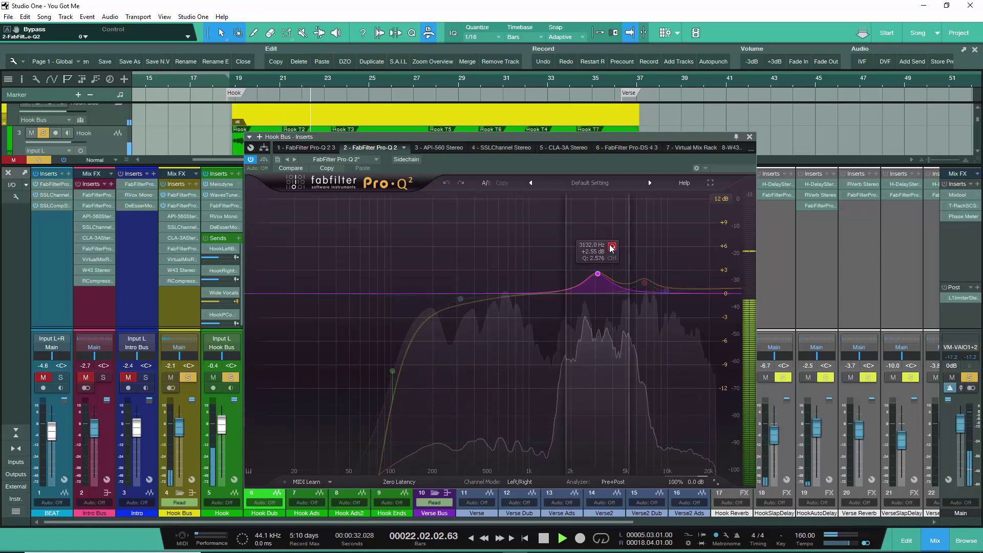
mouse_move(661, 259)
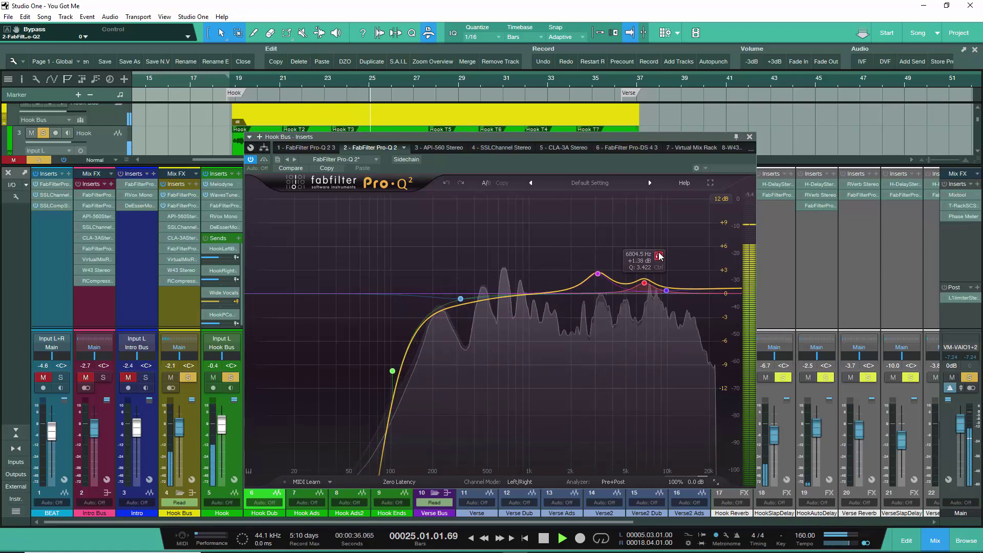
left_click(659, 256)
mouse_move(665, 289)
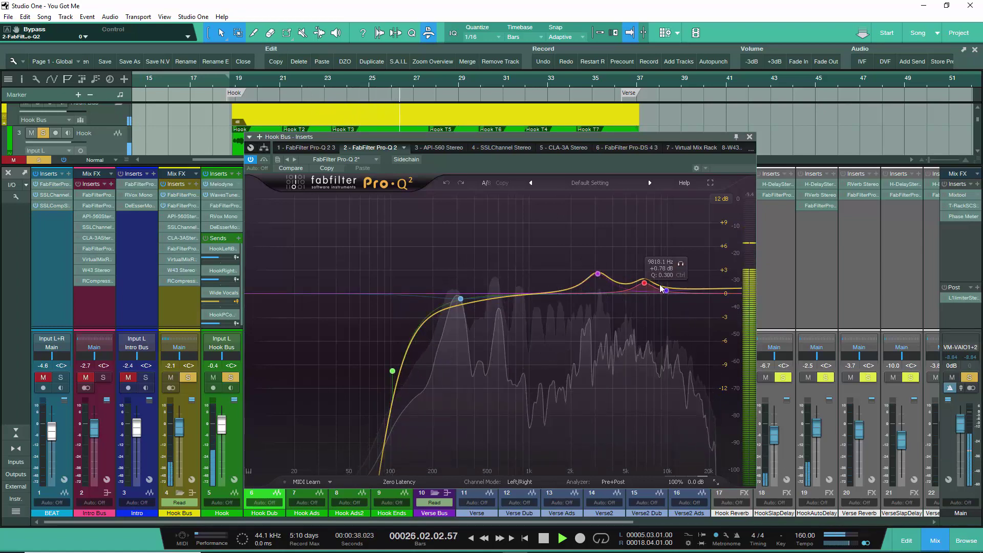
left_click(683, 267)
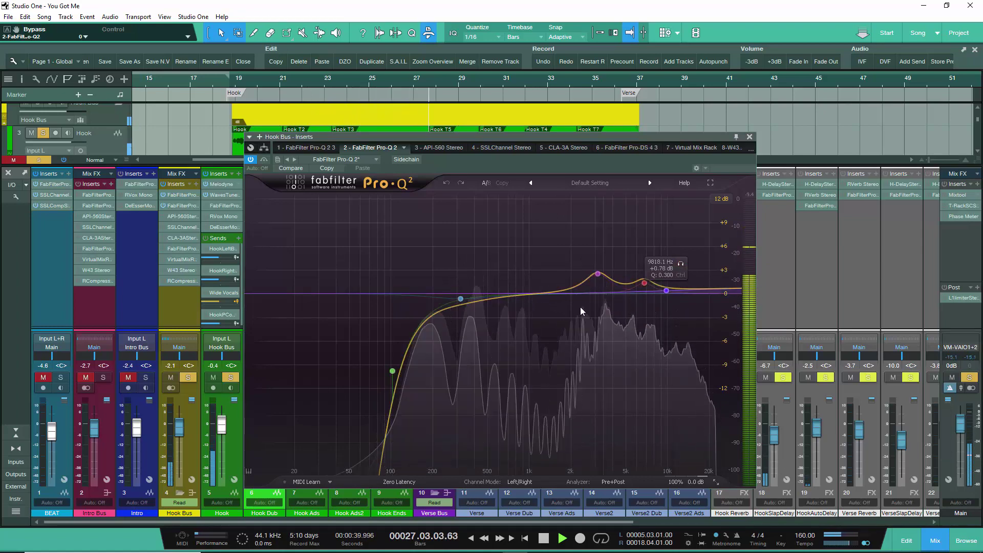
mouse_move(587, 259)
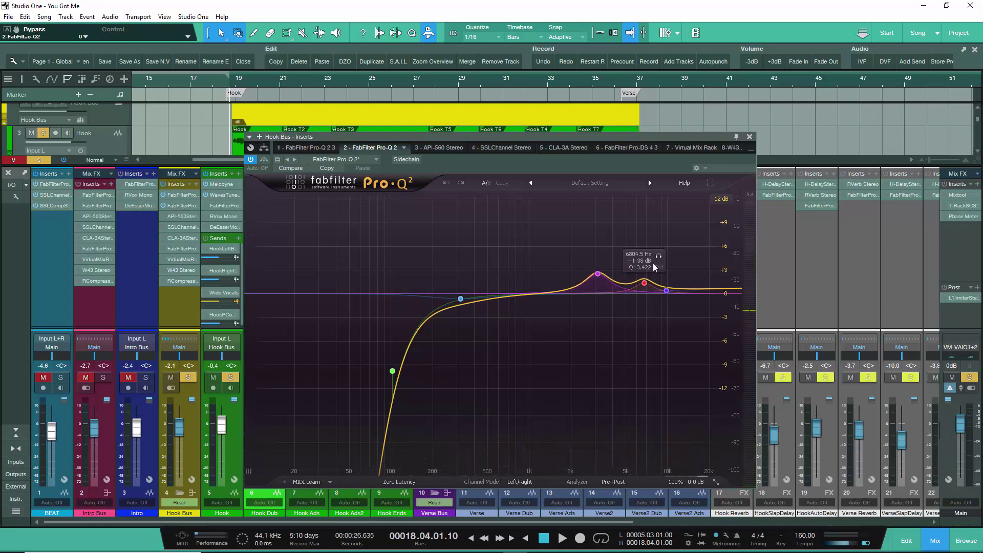
left_click(680, 268)
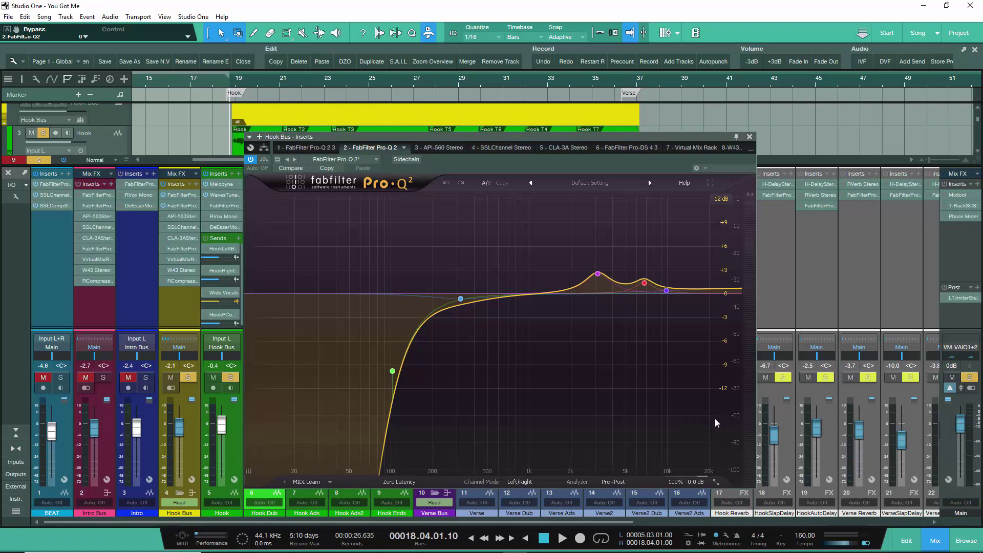
- Activate the API-560 Stereo equalizer on the Hook Bus and check its band gains one by one up to 16 kHz
left_click(459, 146)
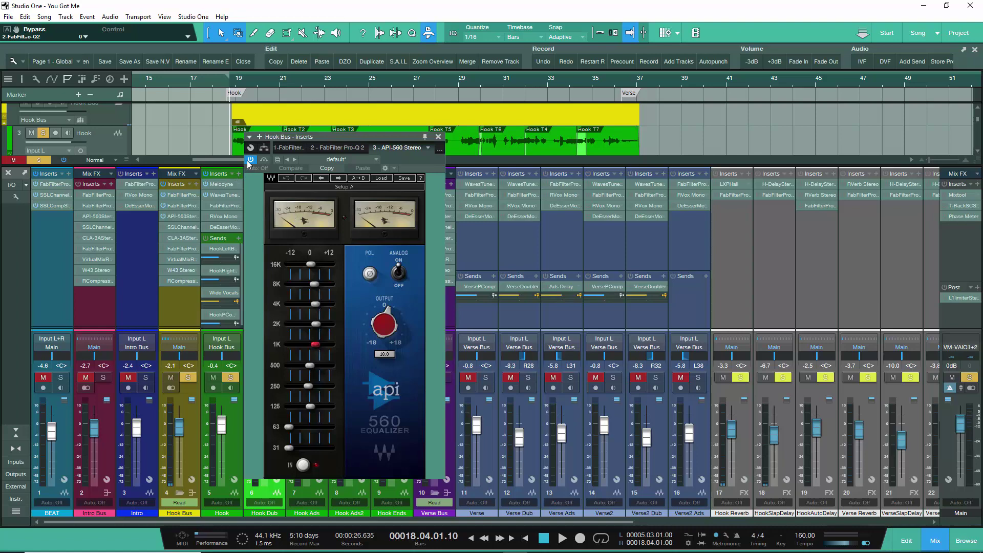
key("space")
left_click_drag(315, 406, 309, 390)
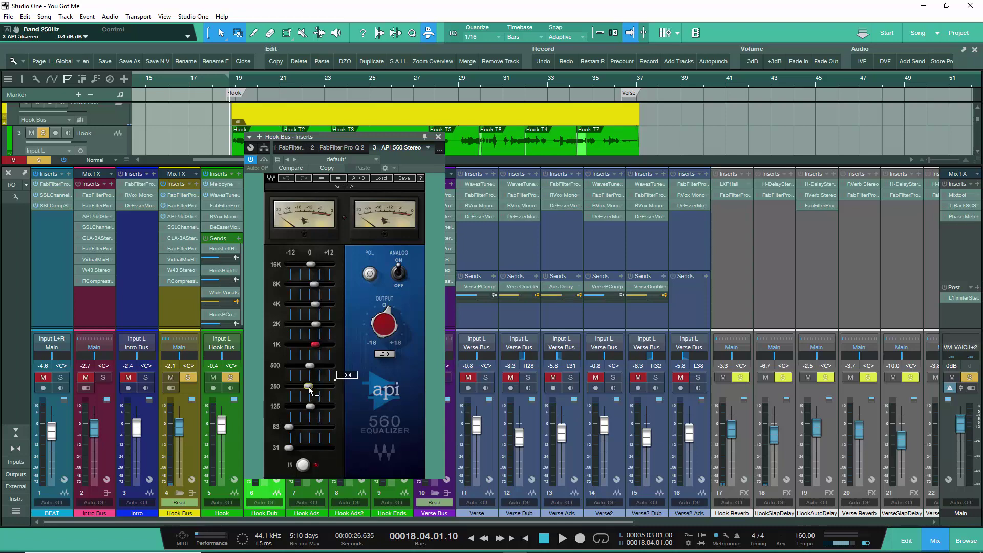
left_click_drag(311, 365, 311, 367)
left_click(317, 345)
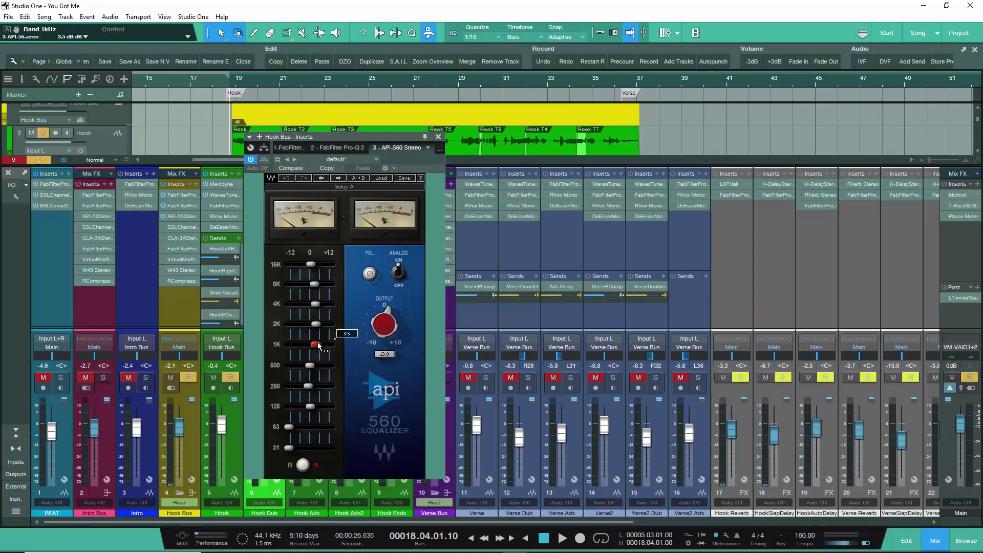
left_click(316, 324)
left_click(316, 306)
left_click(314, 284)
left_click(311, 264)
- Play the hook and repeatedly compare the API-560 with bypass on and off, then stop playback
key("space")
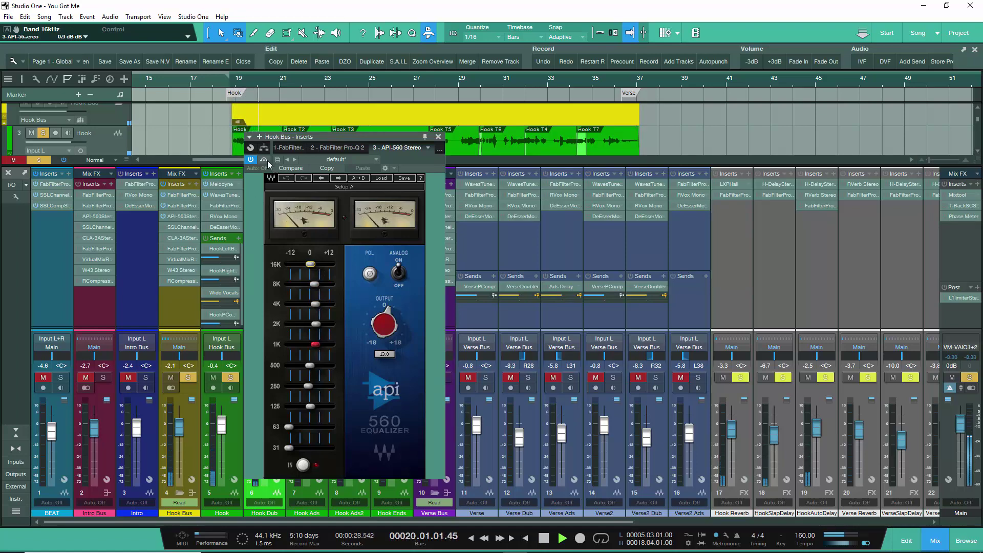
key("space")
key("space")
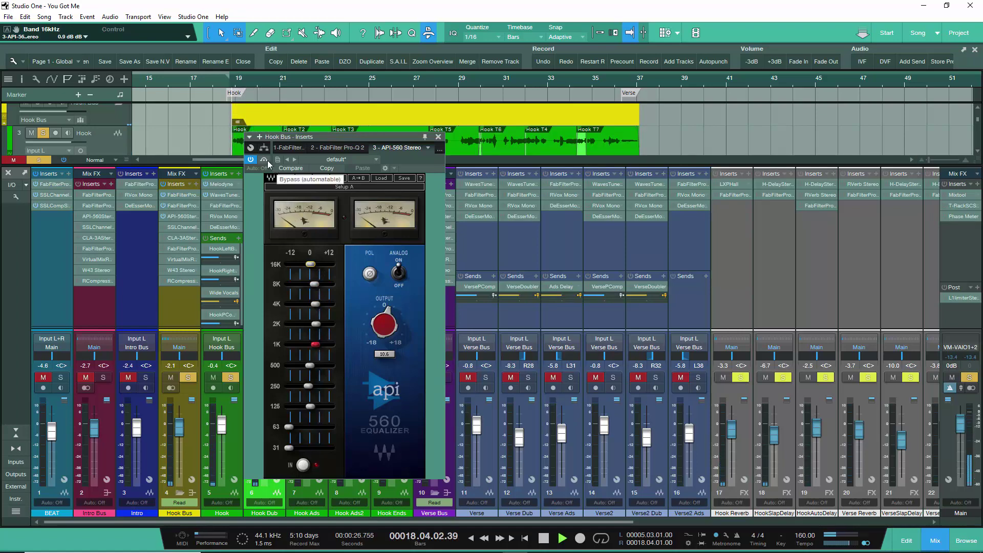
left_click(267, 160)
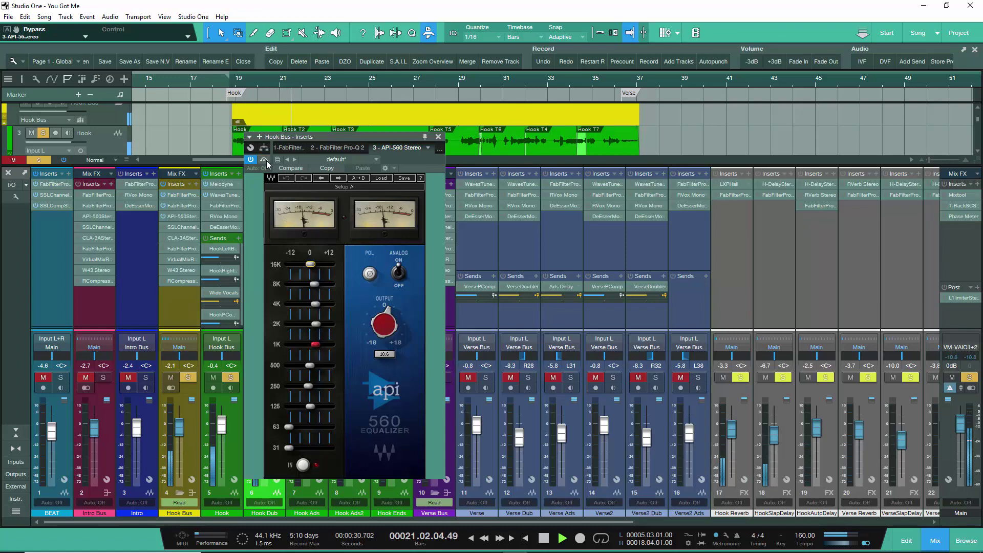
left_click(263, 160)
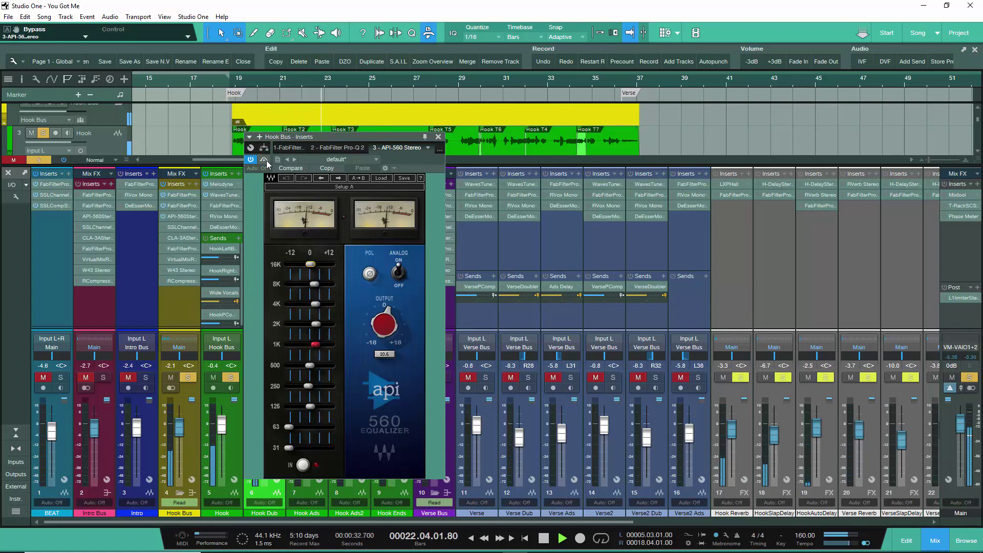
left_click(263, 159)
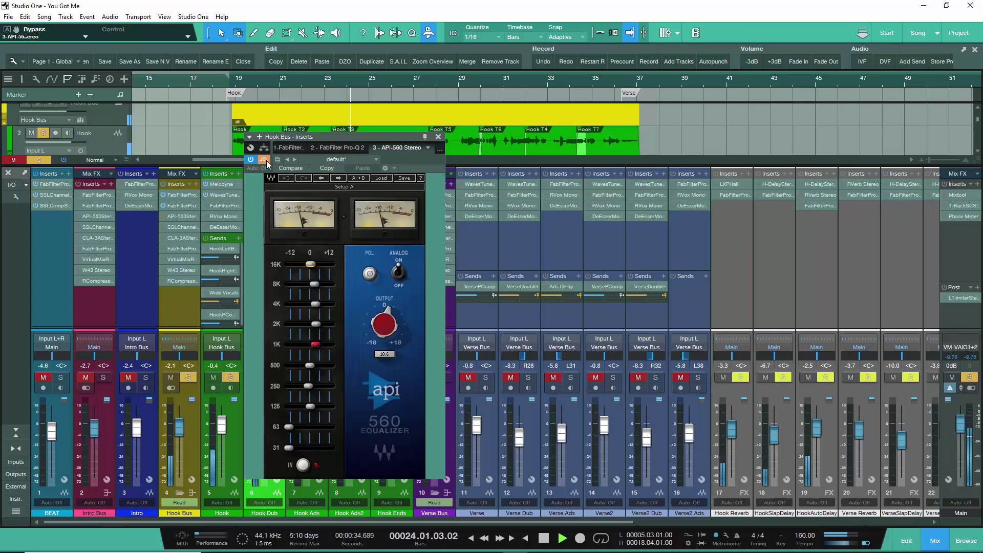
left_click(264, 161)
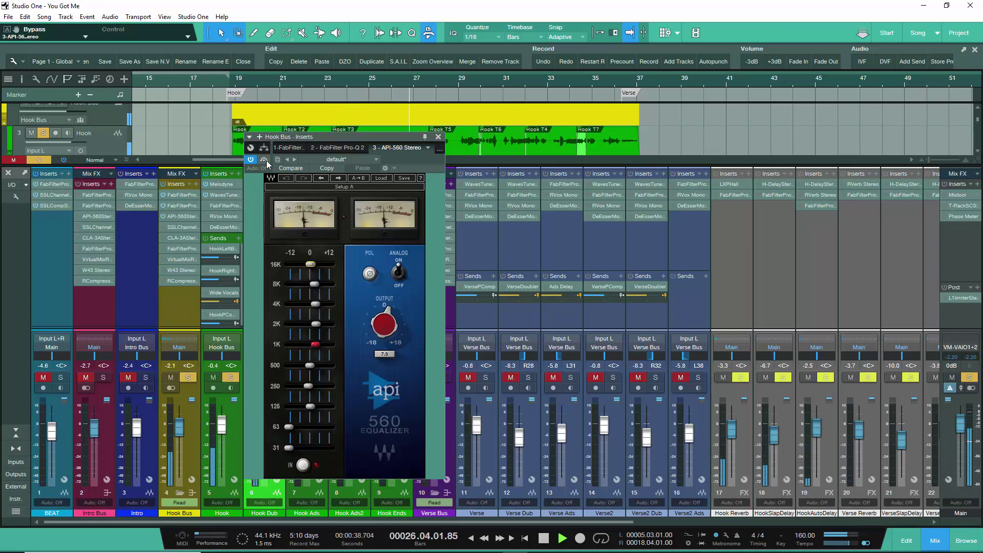
left_click(263, 160)
left_click(265, 160)
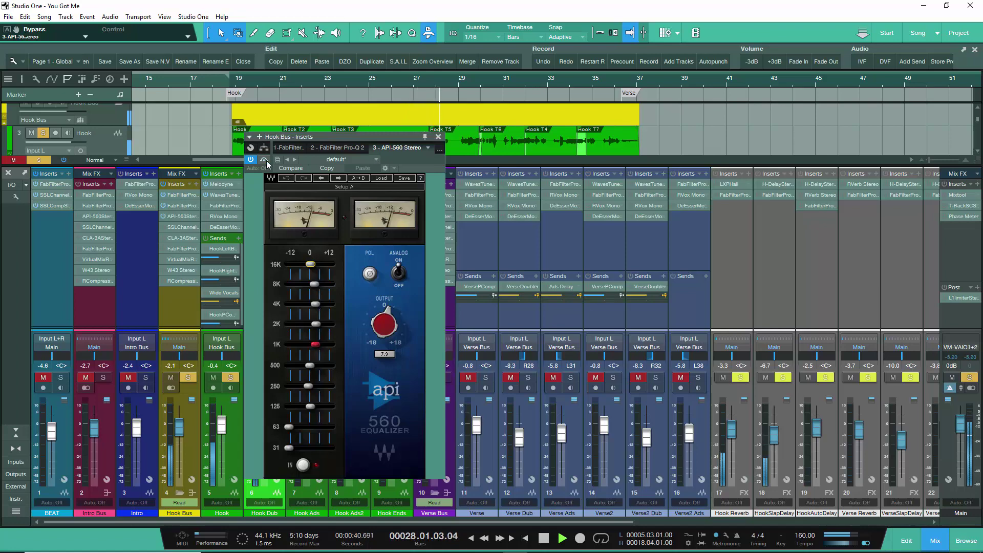
left_click(264, 161)
left_click(264, 161)
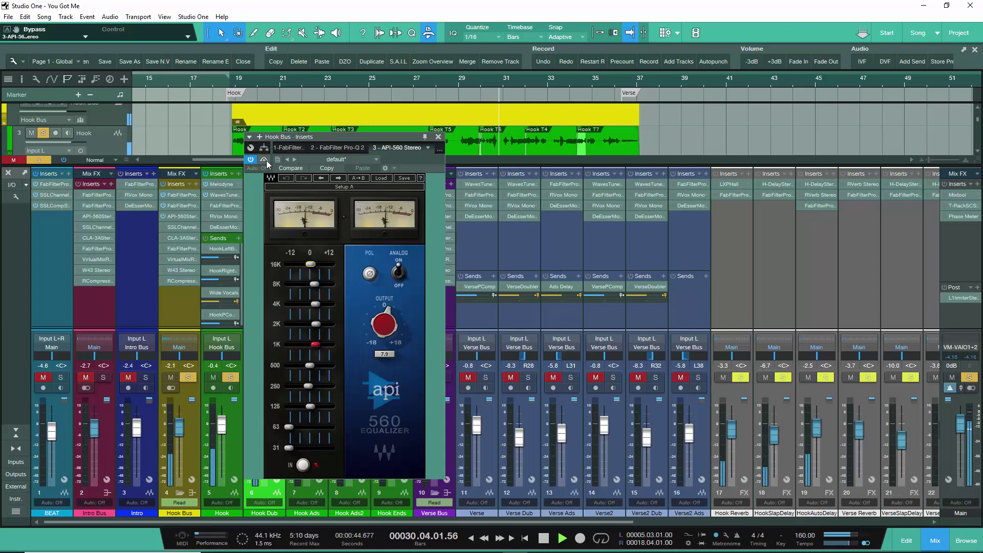
key("space")
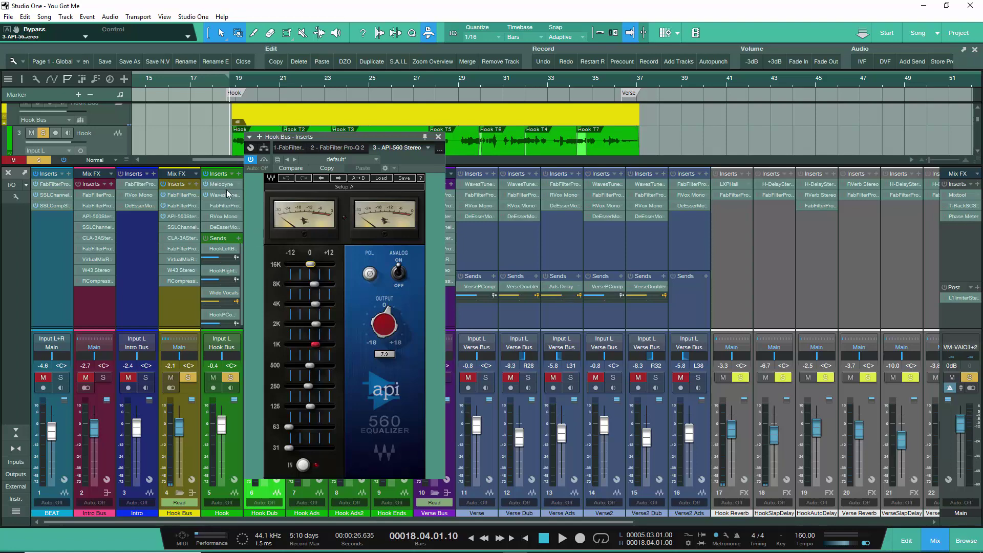
- Review the first Pro-Q 2's curve, and replay the hook comparing the API-560 with bypass on and off
left_click(296, 148)
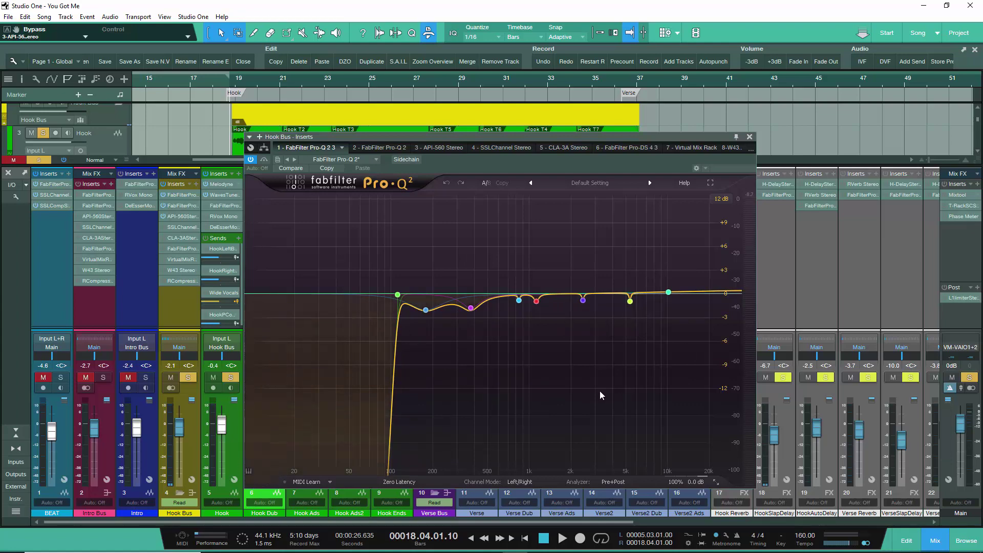
left_click(430, 148)
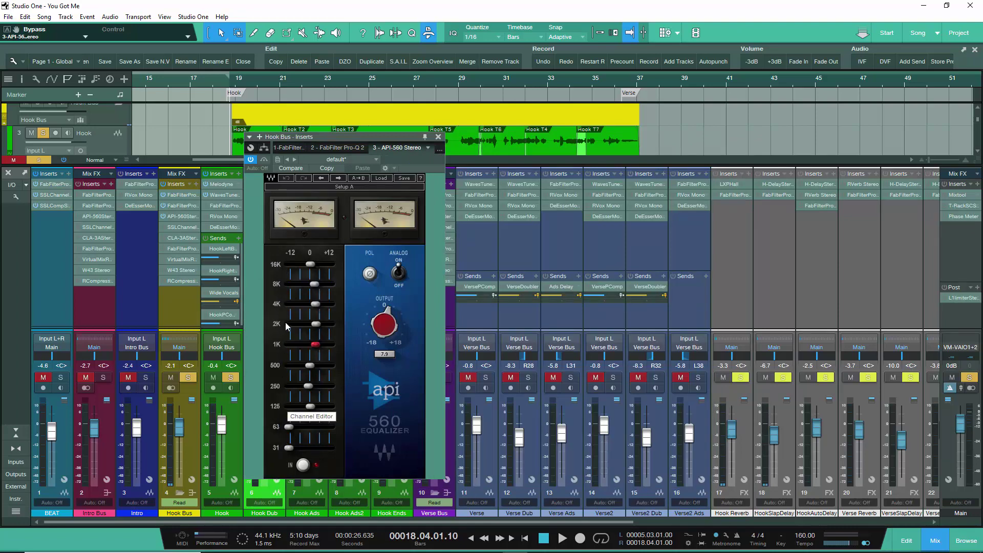
key("space")
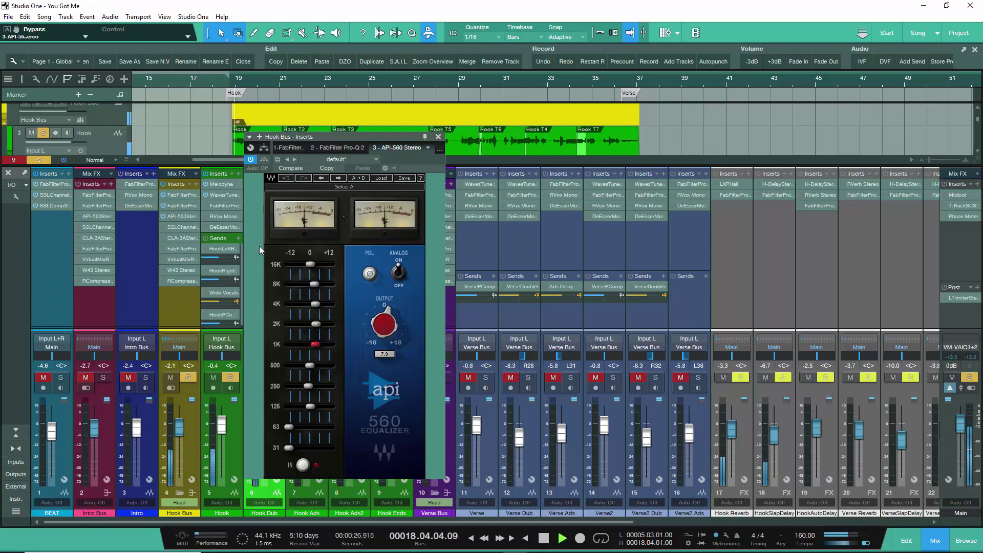
left_click(264, 160)
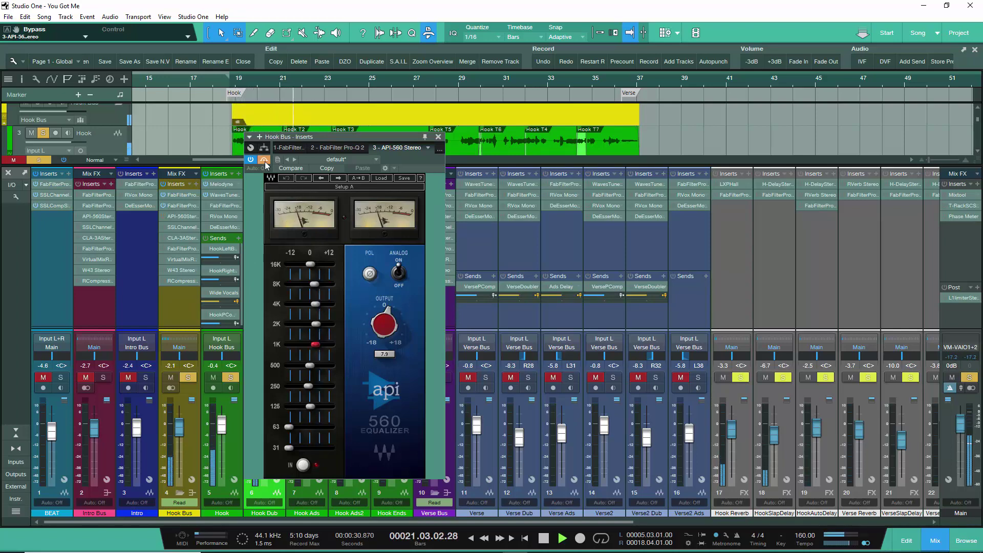
left_click(265, 161)
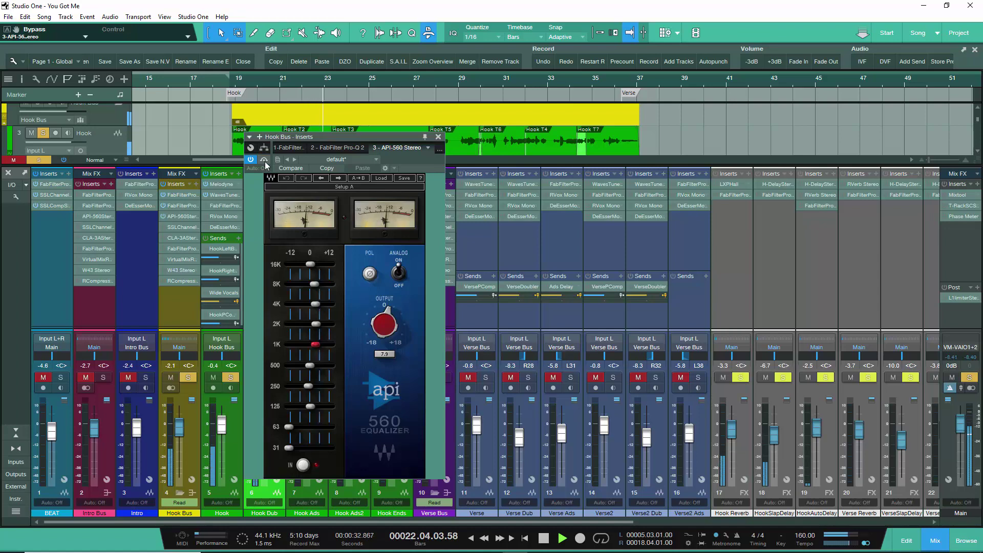
left_click(437, 138)
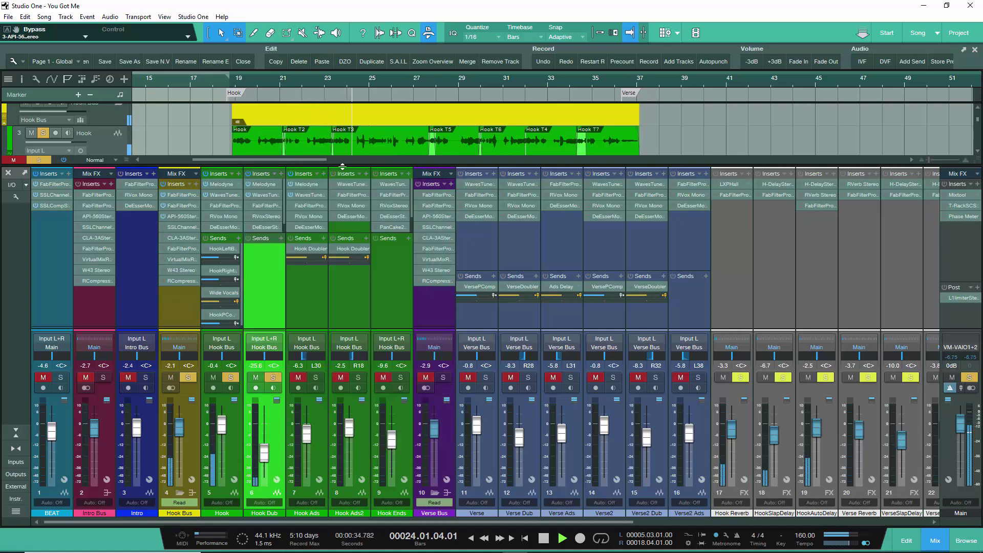
key("space")
- Activate the SSLChannel Stereo on the Hook Bus and compare it with bypass on and off while playing the hook
left_click(168, 228)
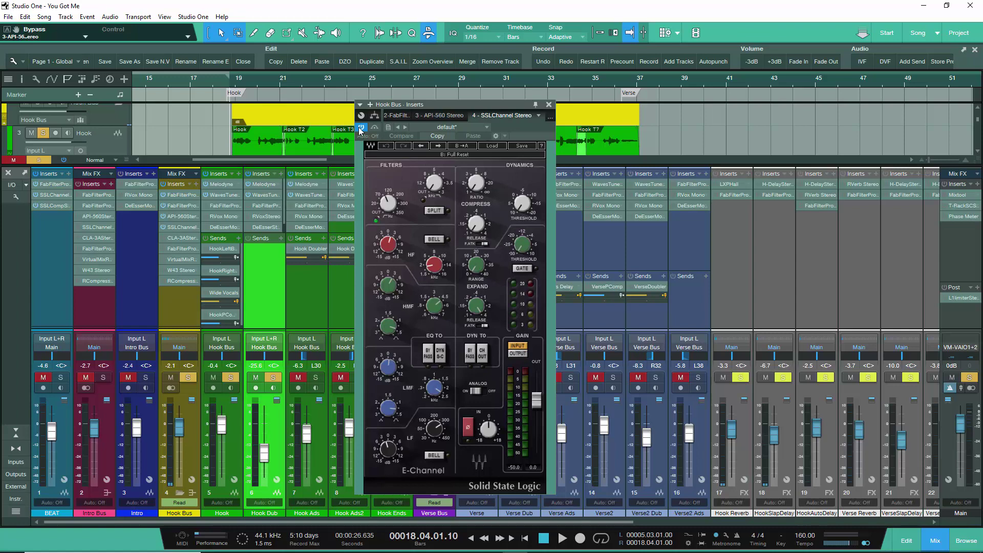
key("space")
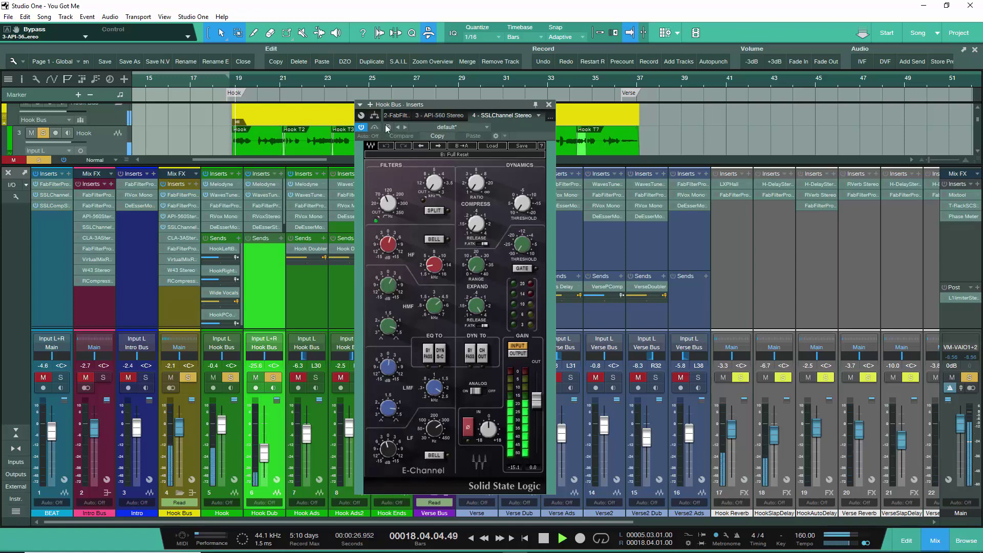
left_click(374, 129)
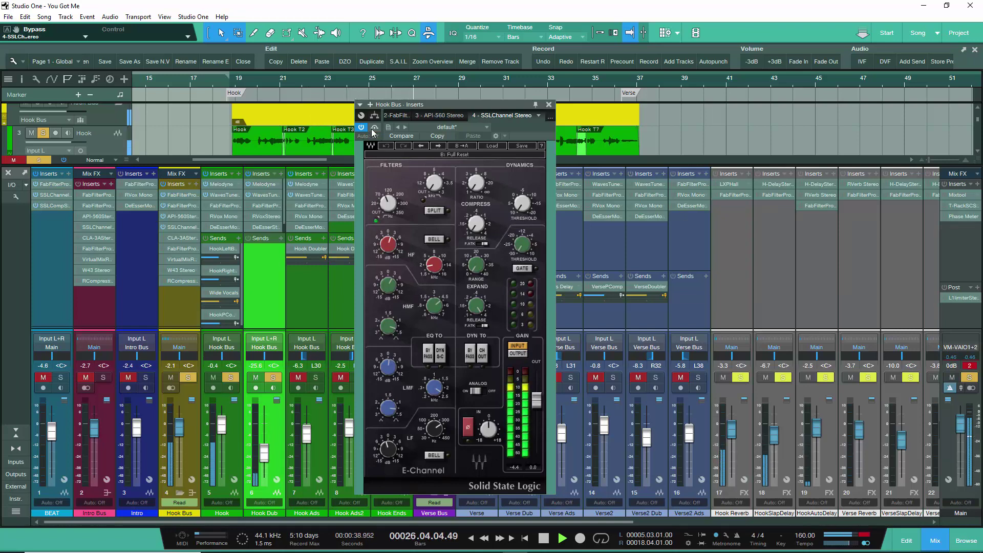
left_click(372, 132)
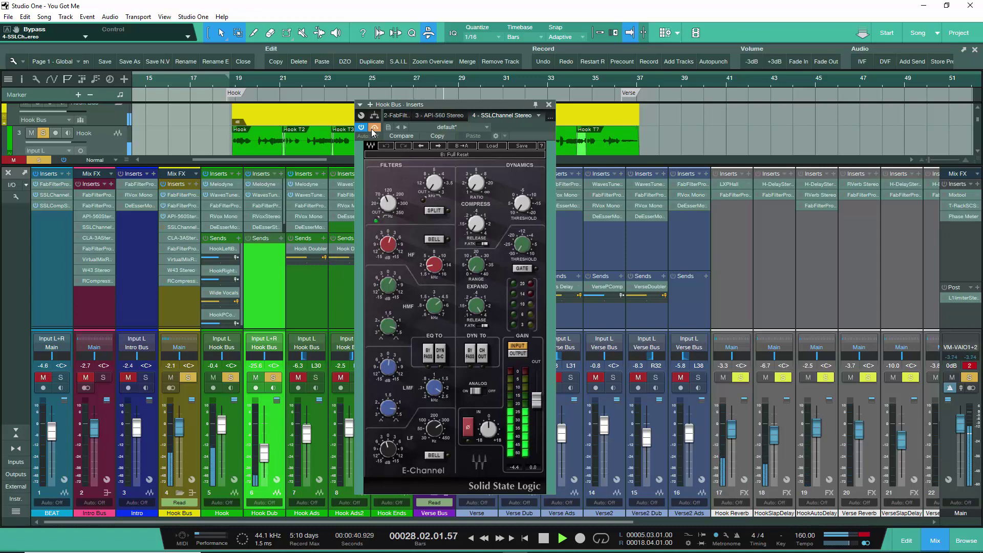
left_click(373, 132)
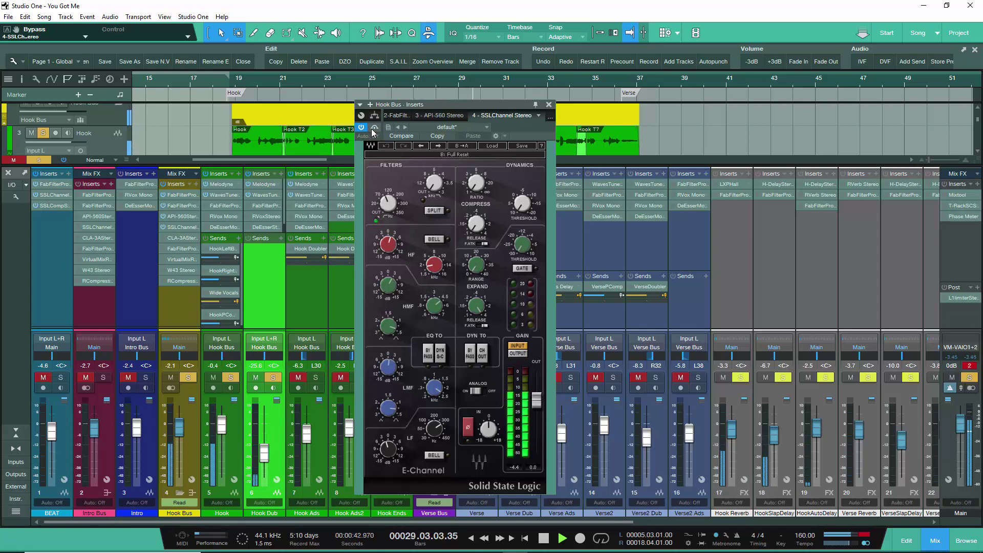
key("space")
left_click(548, 105)
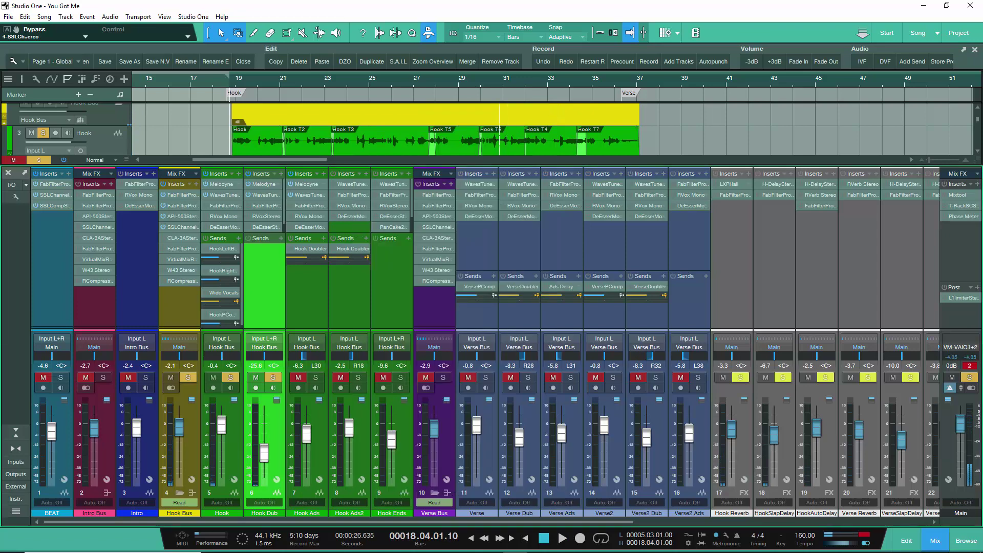
- Review the settings of the Hook Bus's second Pro-Q 2, SSLChannel Stereo and API-560 Stereo one by one
double_click(187, 206)
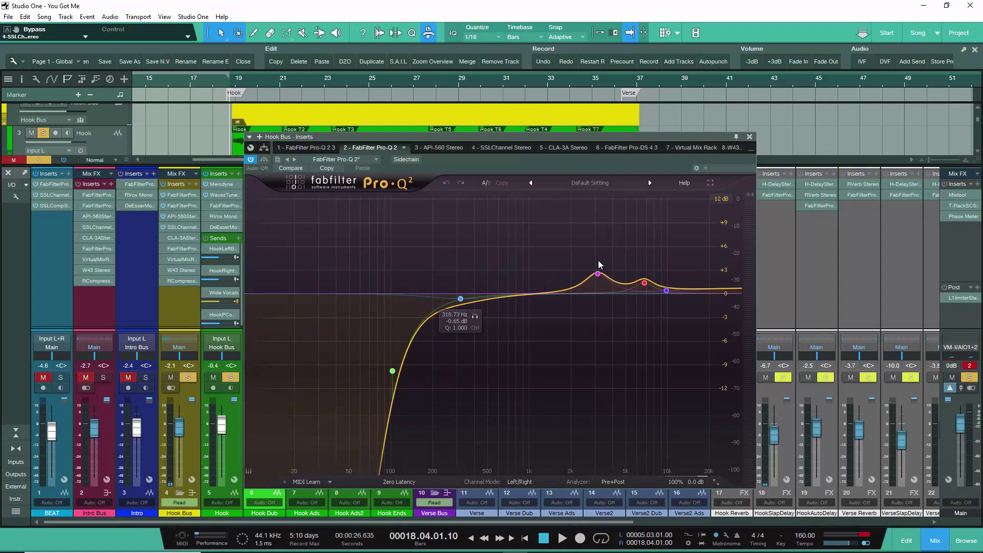
left_click(749, 137)
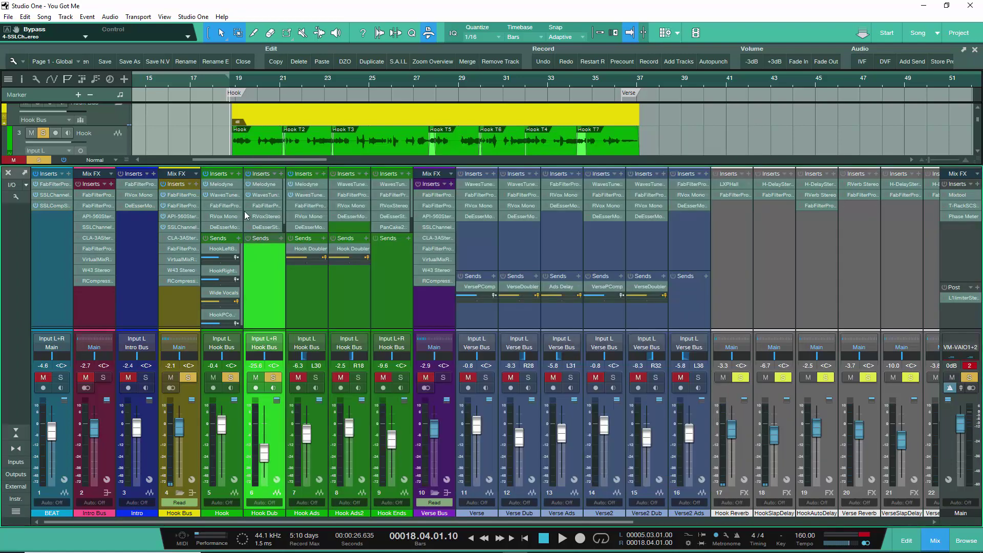
double_click(185, 219)
double_click(184, 230)
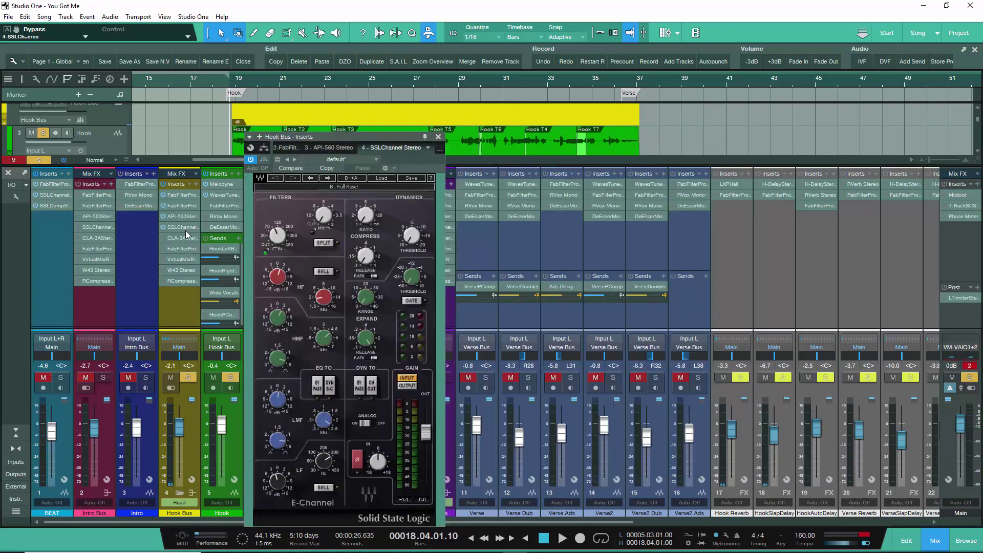
left_click(438, 137)
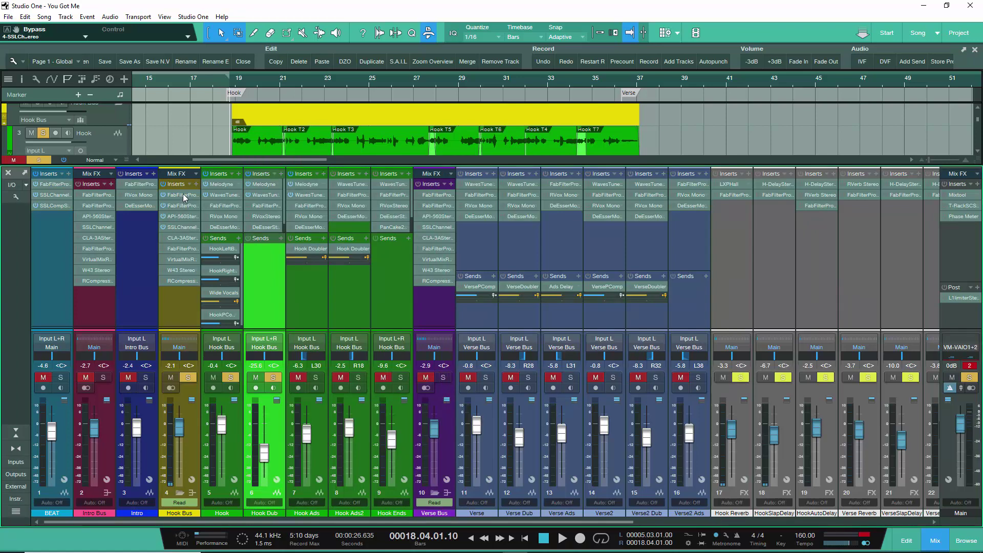
double_click(177, 228)
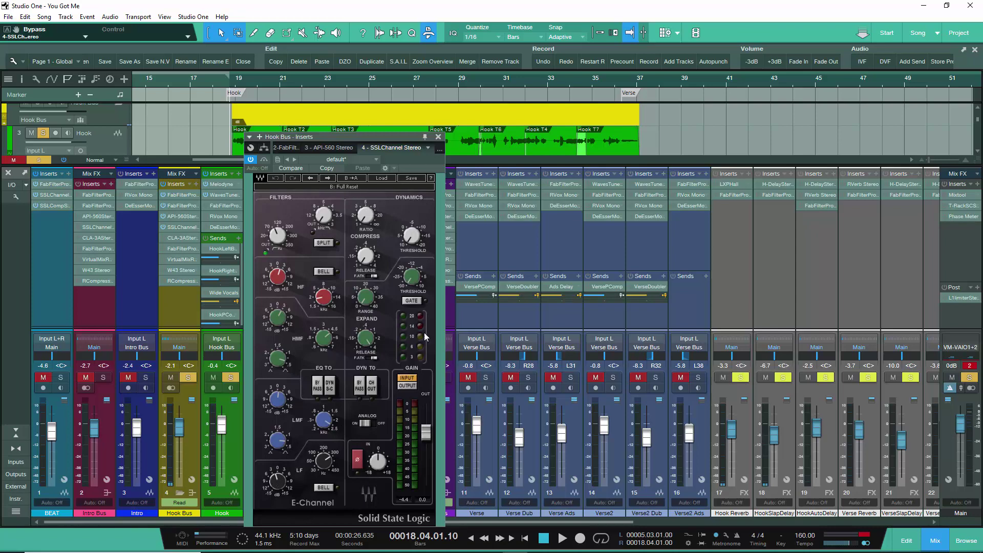
left_click(433, 136)
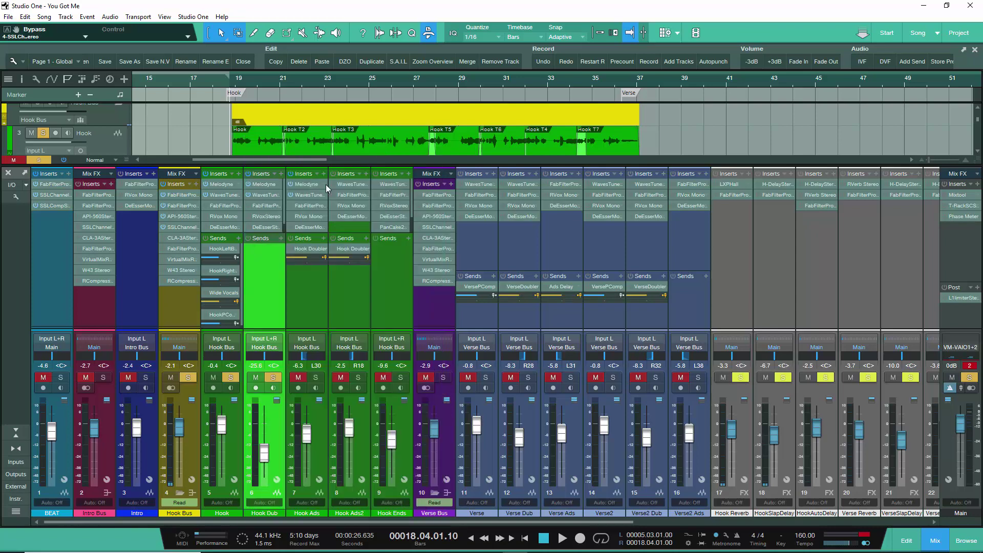
double_click(174, 217)
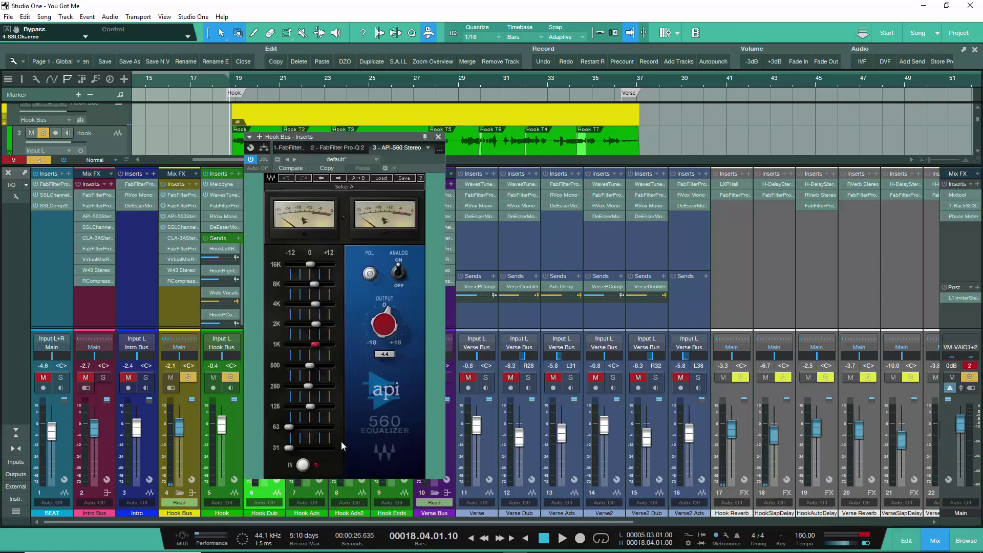
left_click(439, 136)
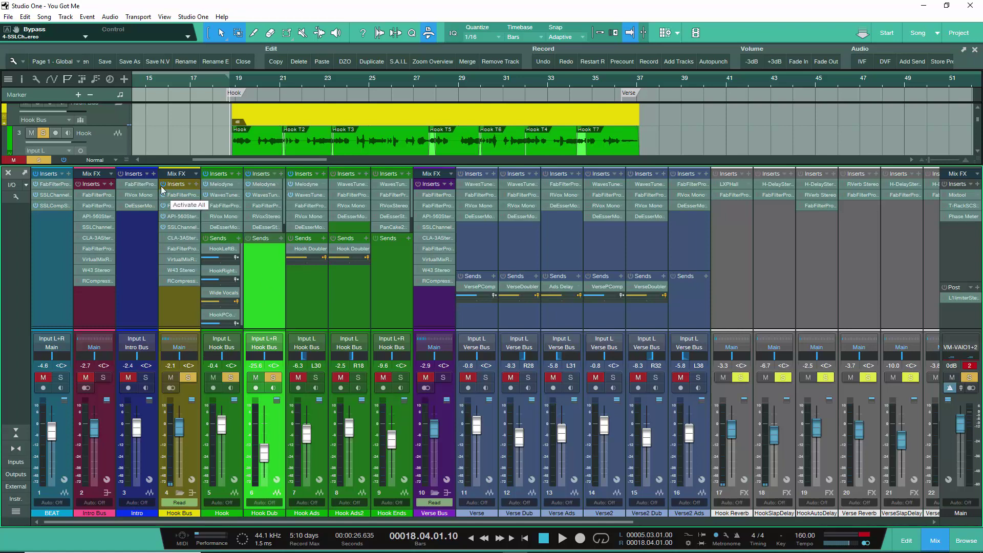
- Play the soloed hook briefly, and clear the Hook Bus solo to bring the beat back into the mix
key("space")
key("space")
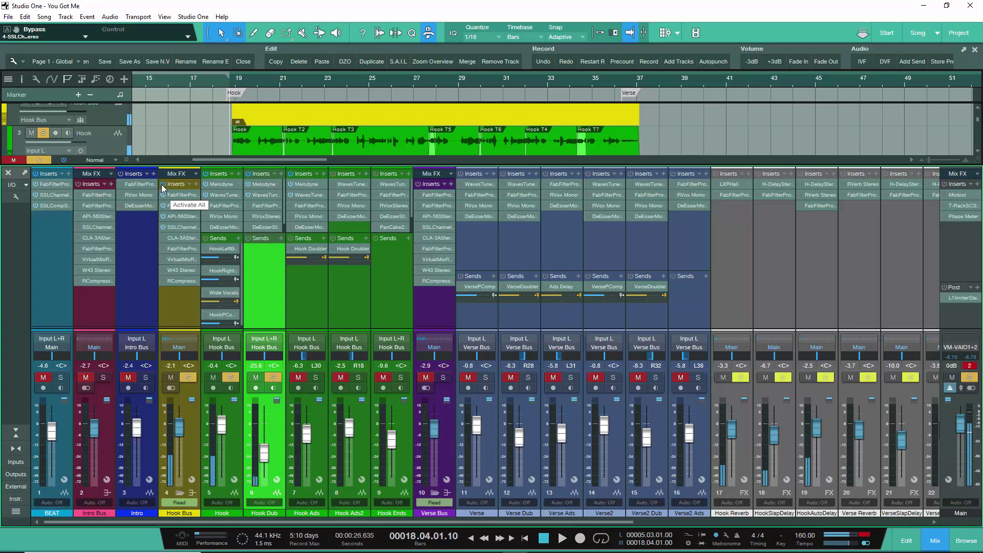
left_click(41, 377)
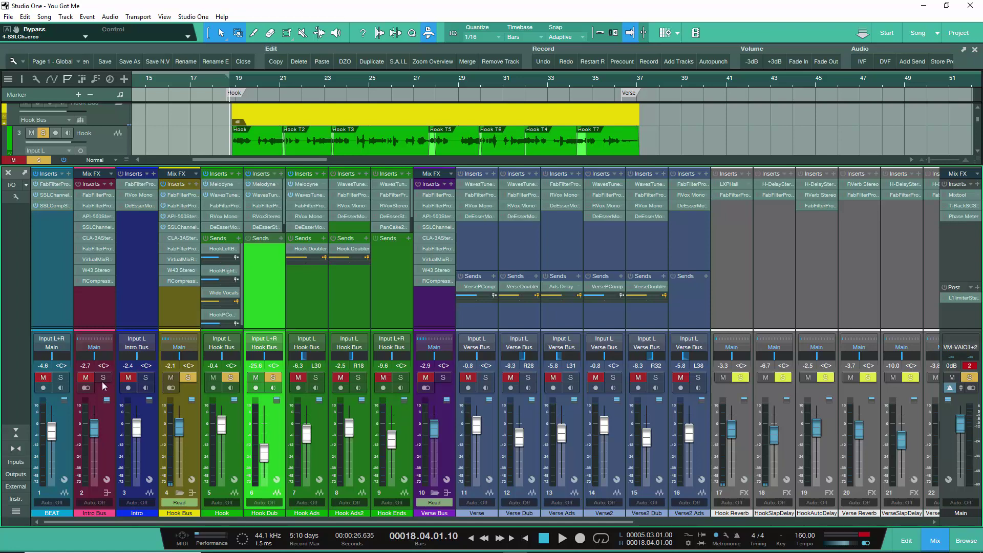
left_click(187, 377)
- Play the hook with the beat, compare all Hook Bus inserts deactivated and activated, and stop playback
key("space")
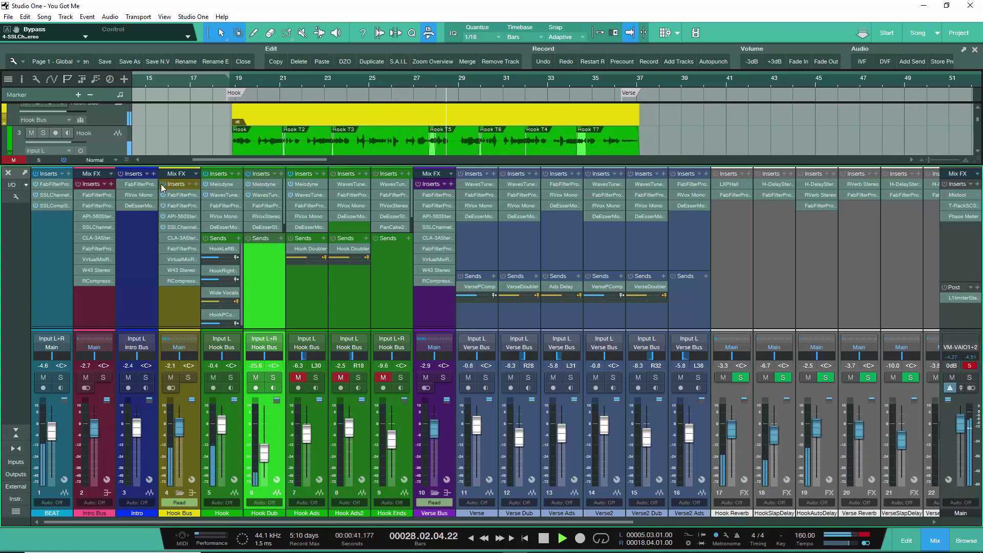
key("b")
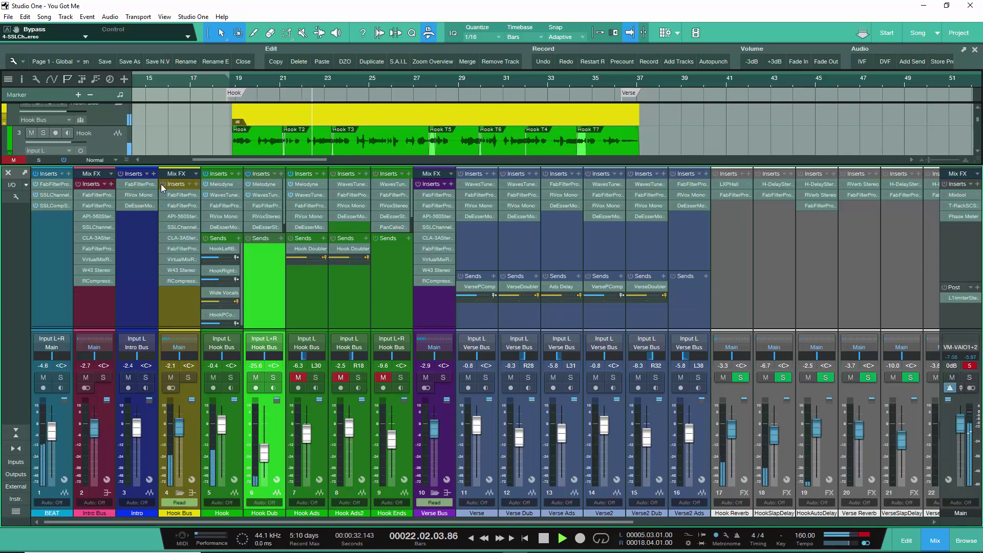
left_click(161, 184)
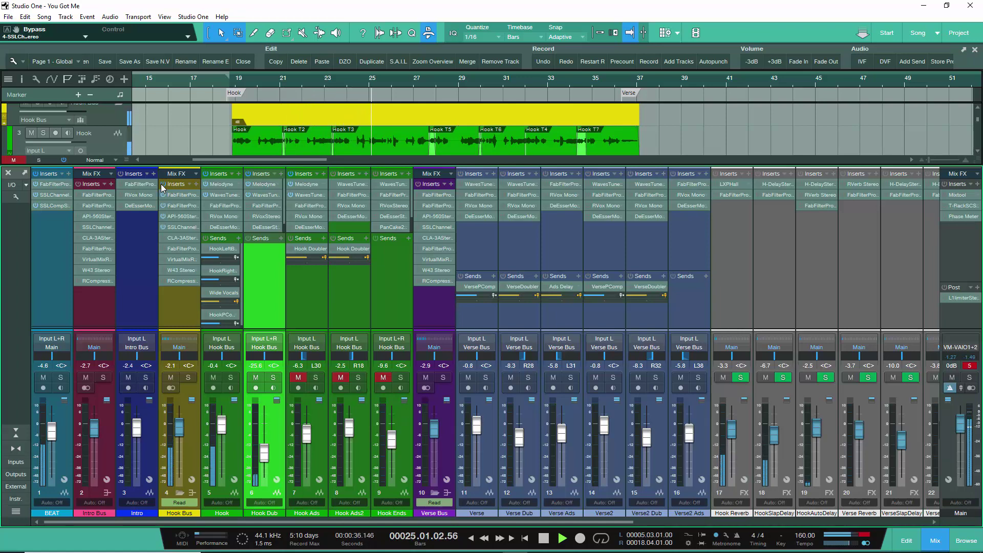
key("space")
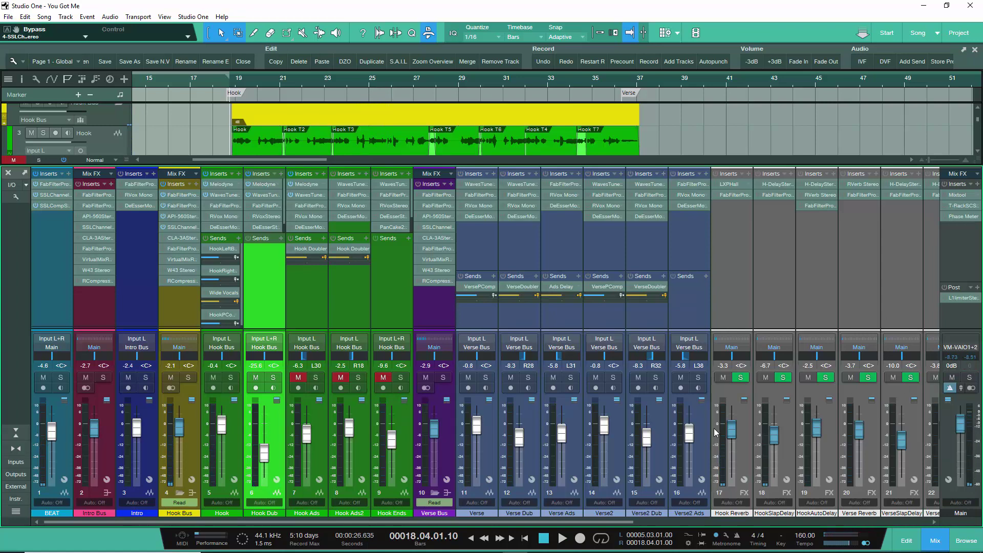
- Activate the CLA-3A Stereo compressor on the Hook Bus and move its window clear of the Hook Bus channel
mouse_move(681, 441)
left_click(181, 239)
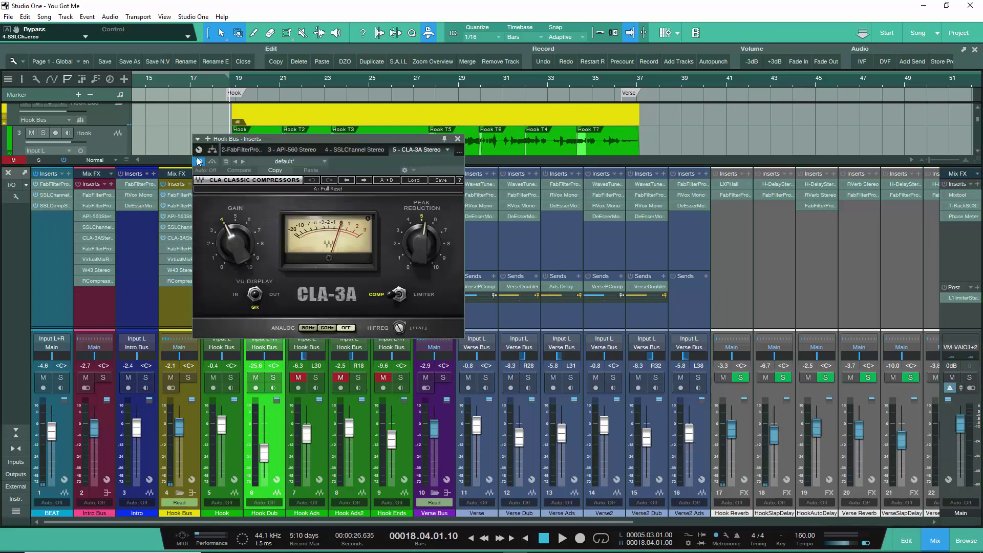
left_click_drag(306, 137, 473, 160)
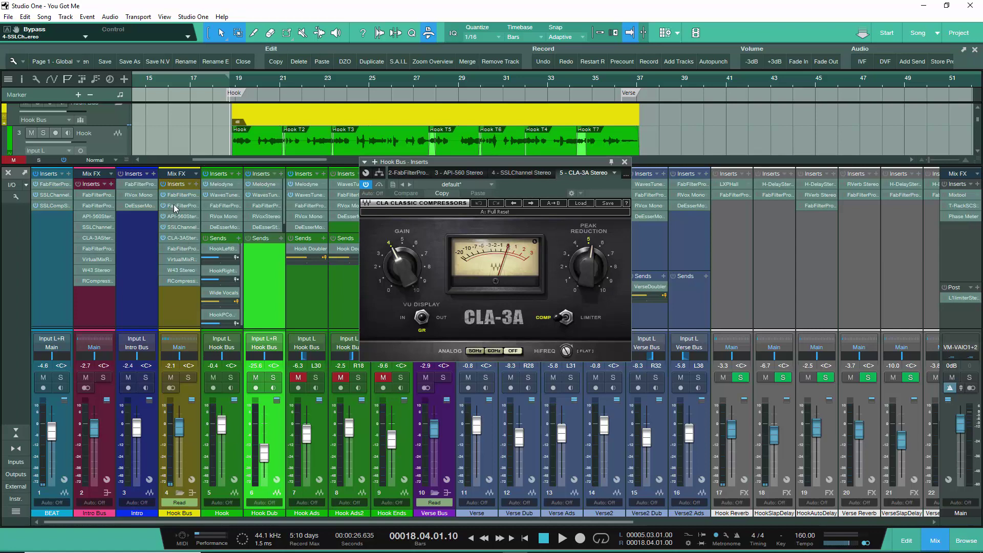
left_click(171, 215)
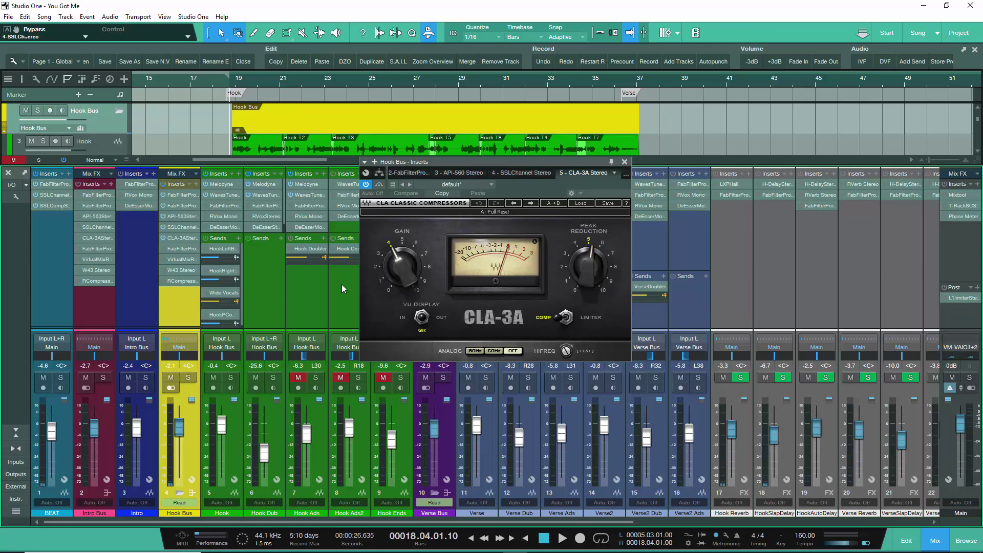
- Play the hook with the beat, restart from about bar 21, and compare the CLA-3A bypassed and active
key("space")
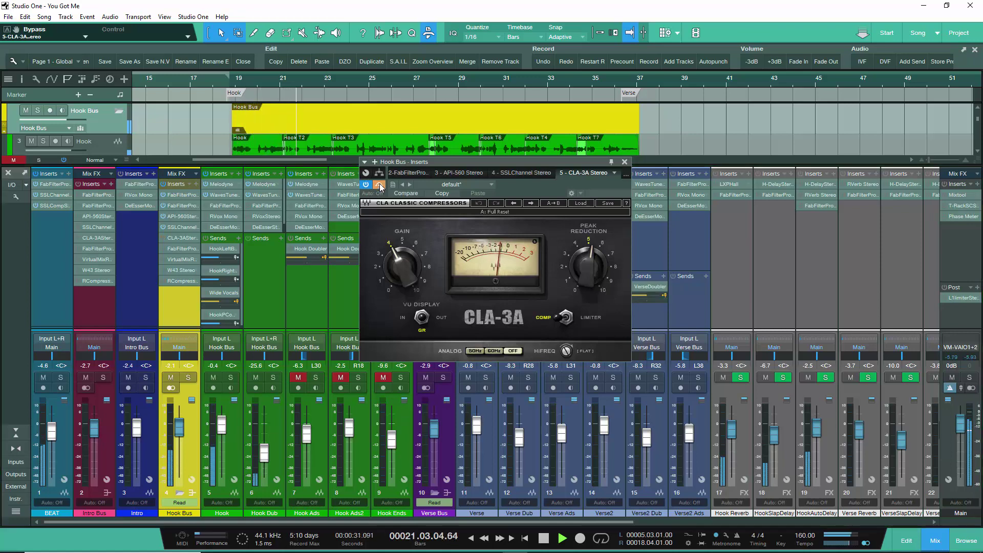
left_click(280, 90)
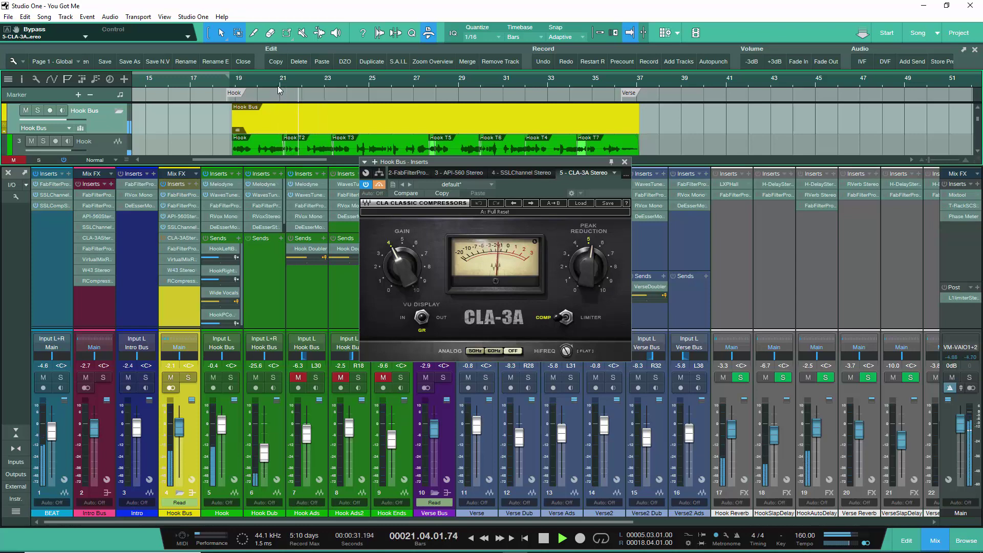
key("space")
key("space")
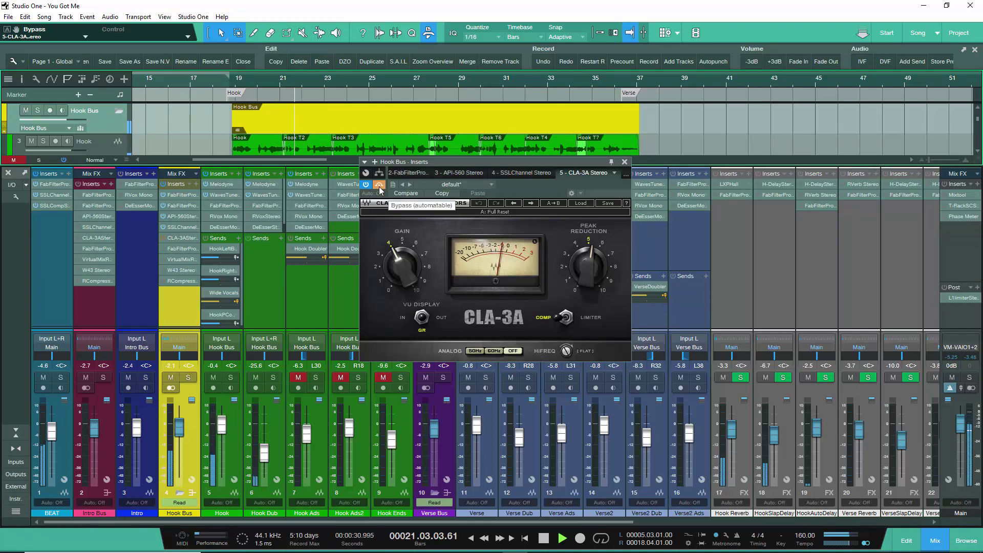
key("space")
left_click(379, 184)
key("space")
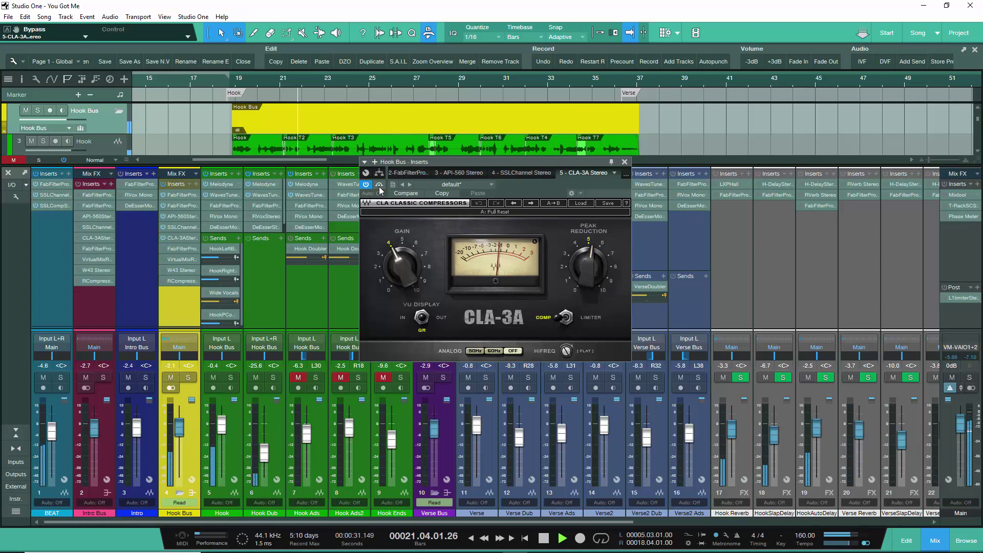
key("space")
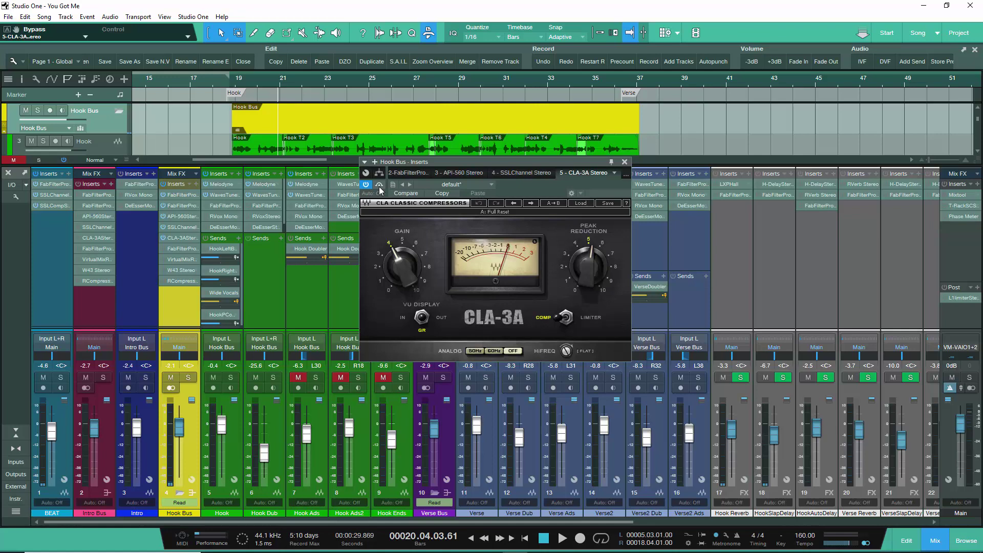
- Replay the short passage from about bar 21 several times, alternating the CLA-3A between bypassed and active
key("space")
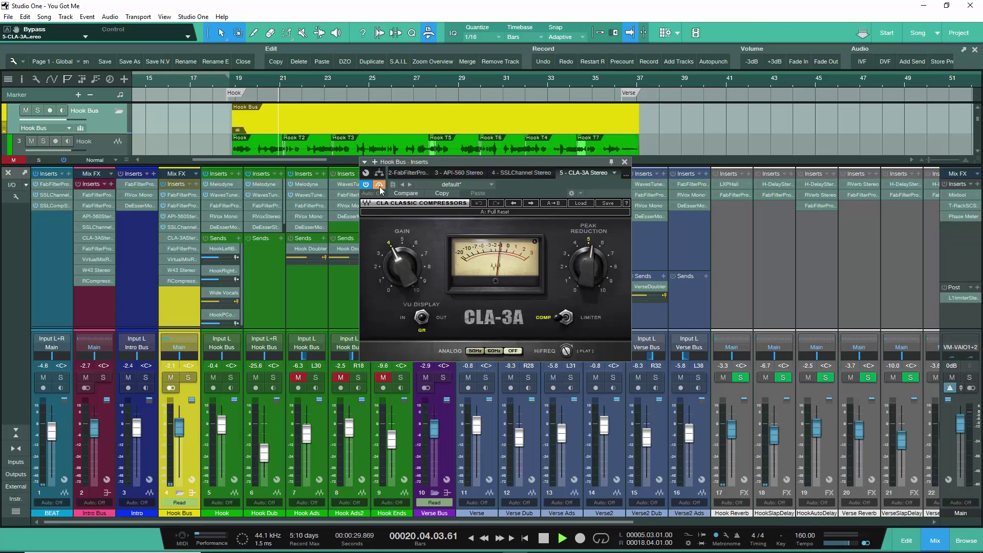
key("space")
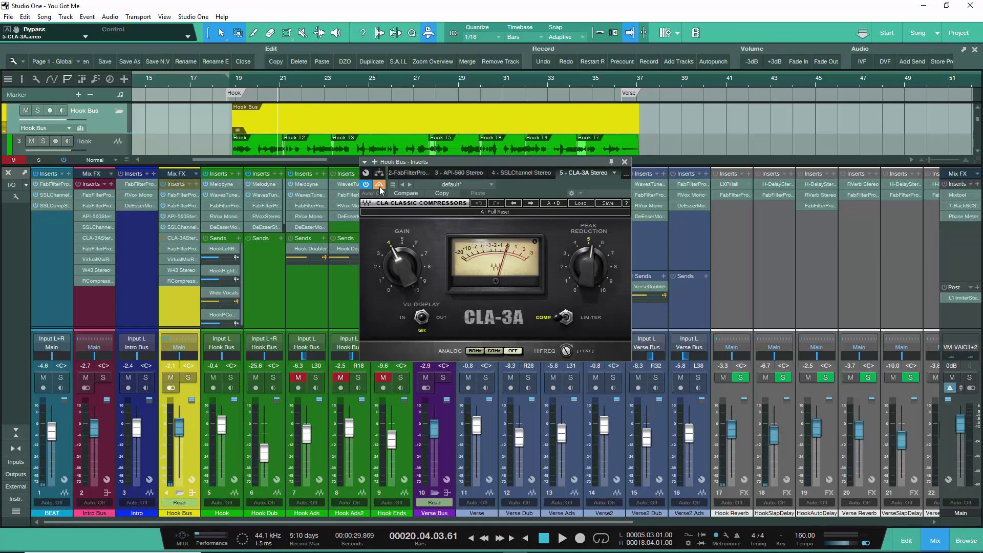
key("space")
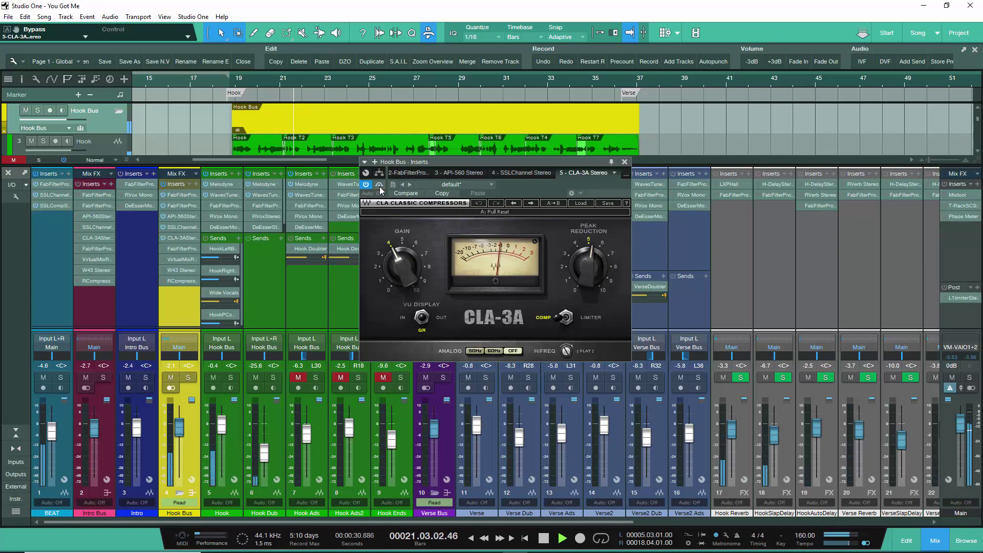
key("space")
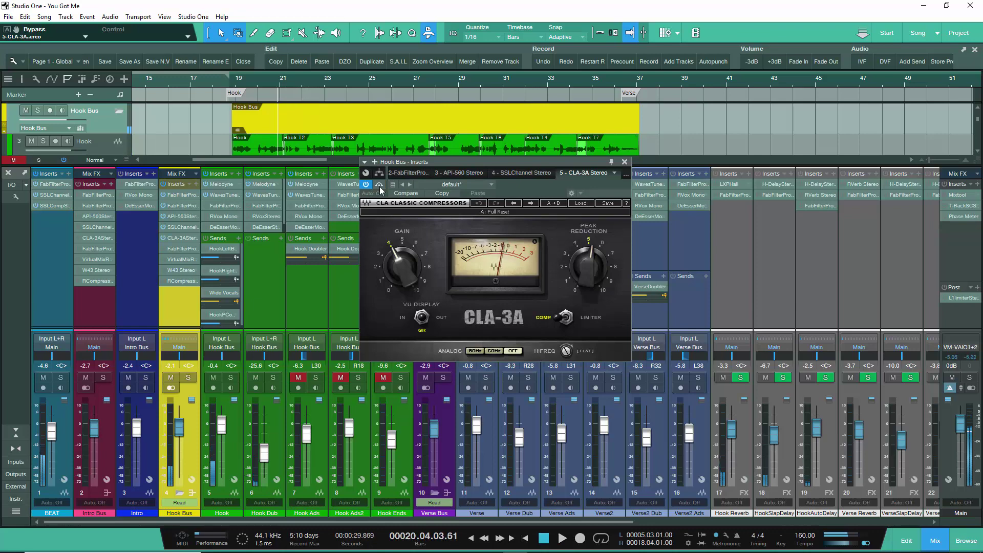
key("space")
key("space")
key("space")
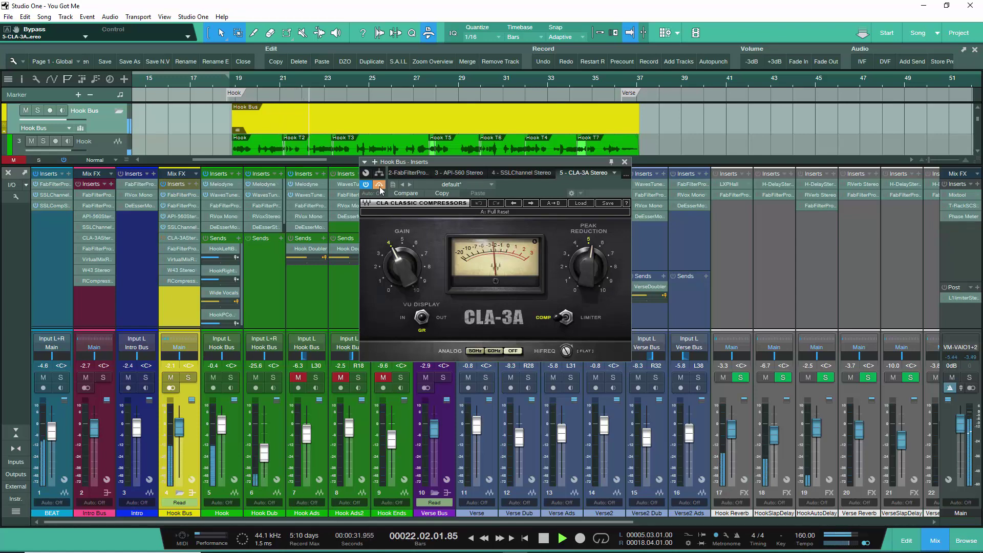
key("space")
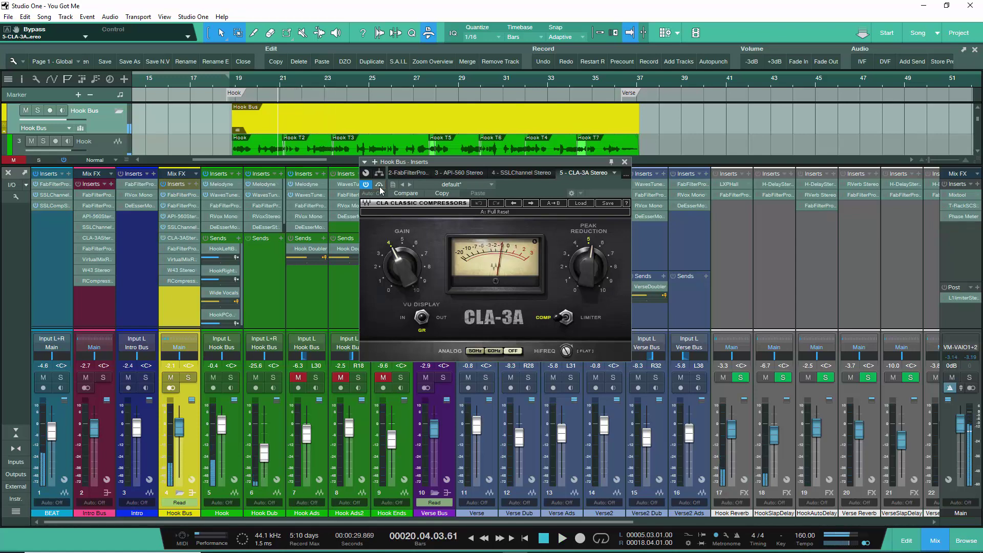
key("space")
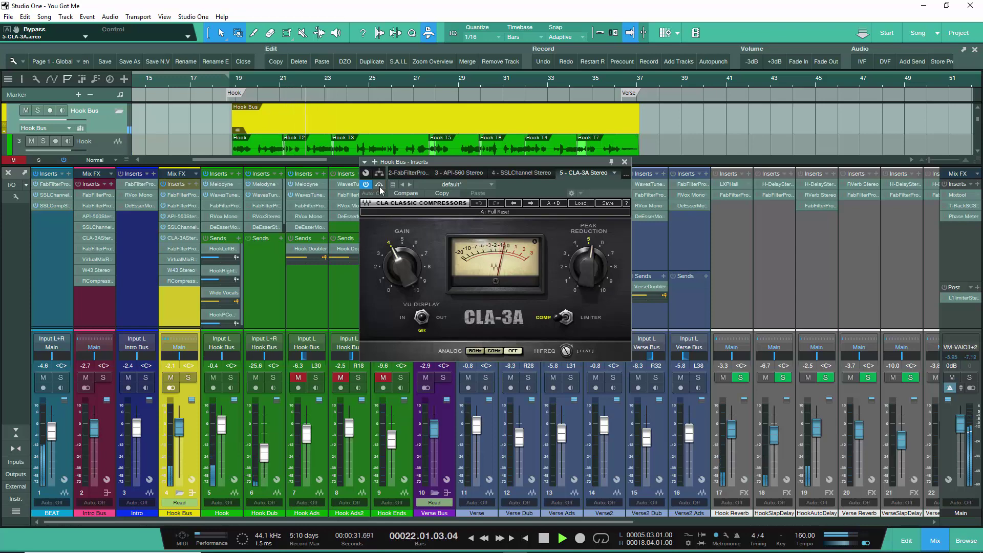
key("space")
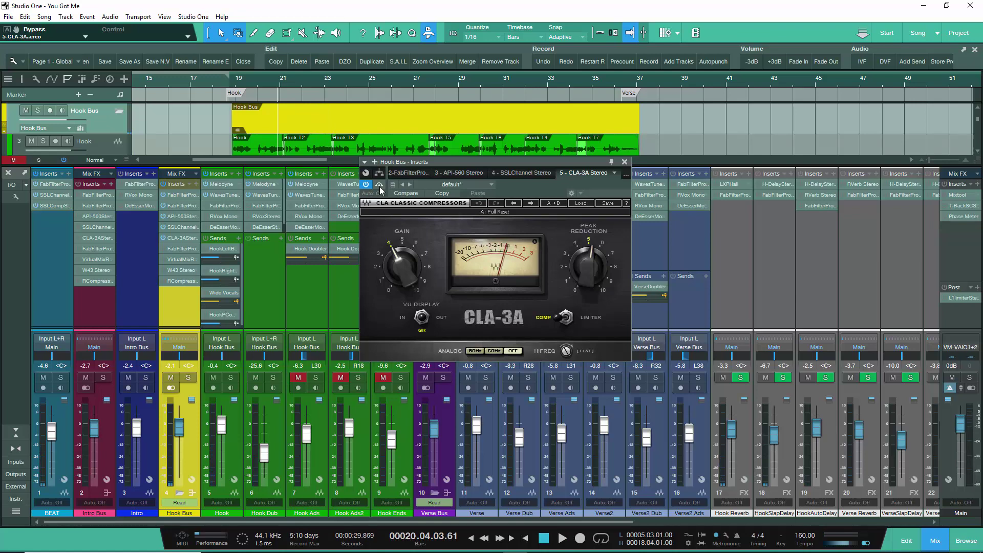
- Audition longer stretches from about bar 21, first with the CLA-3A bypassed and finally with it active
key("space")
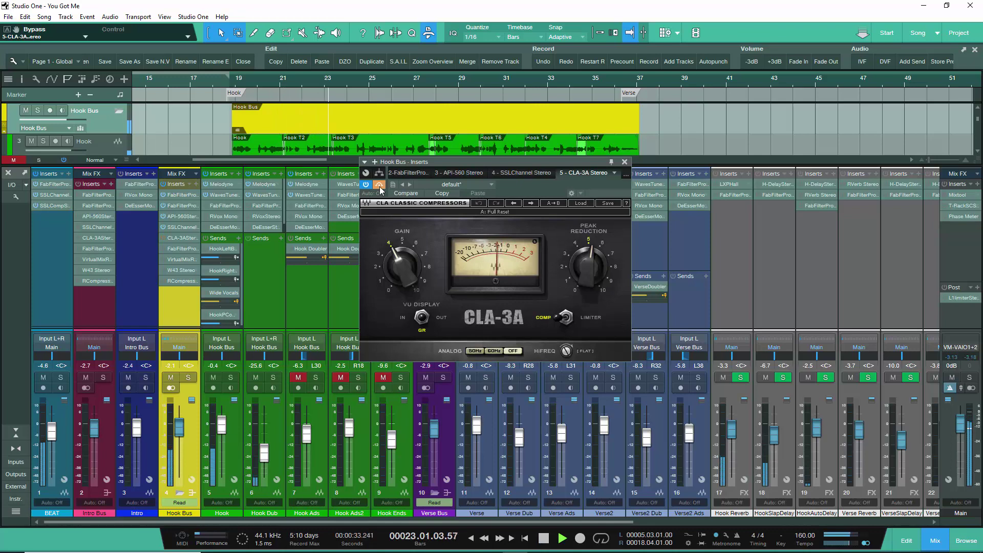
key("space")
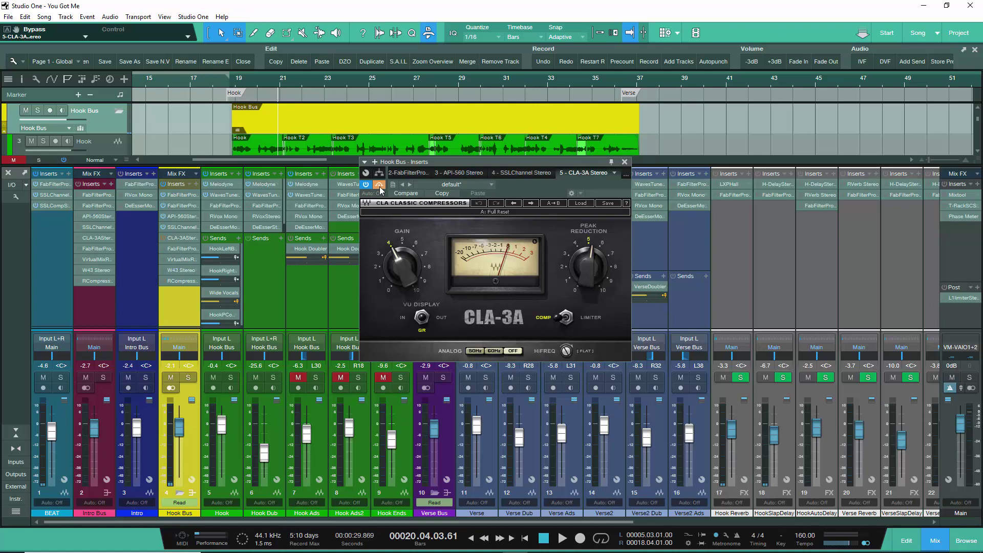
key("space")
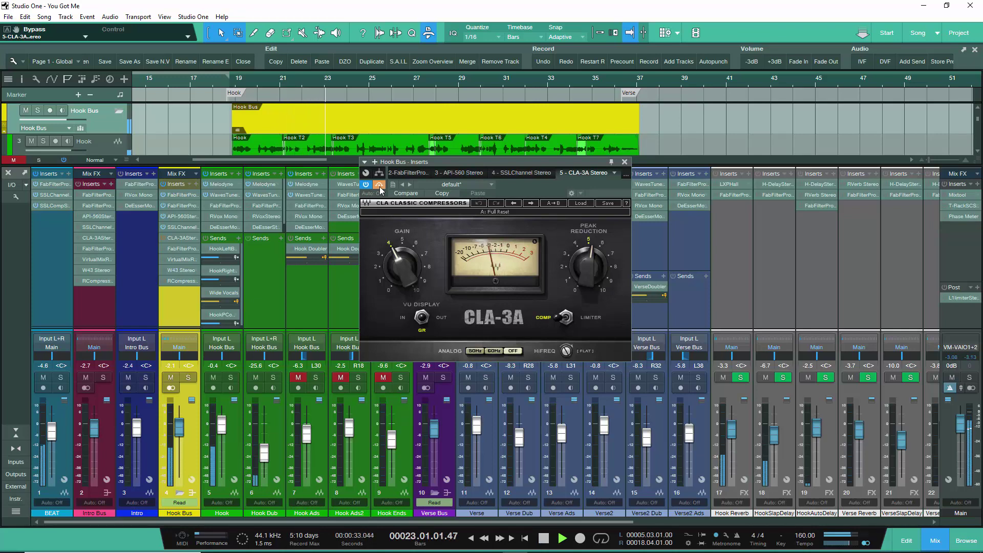
key("space")
left_click(379, 187)
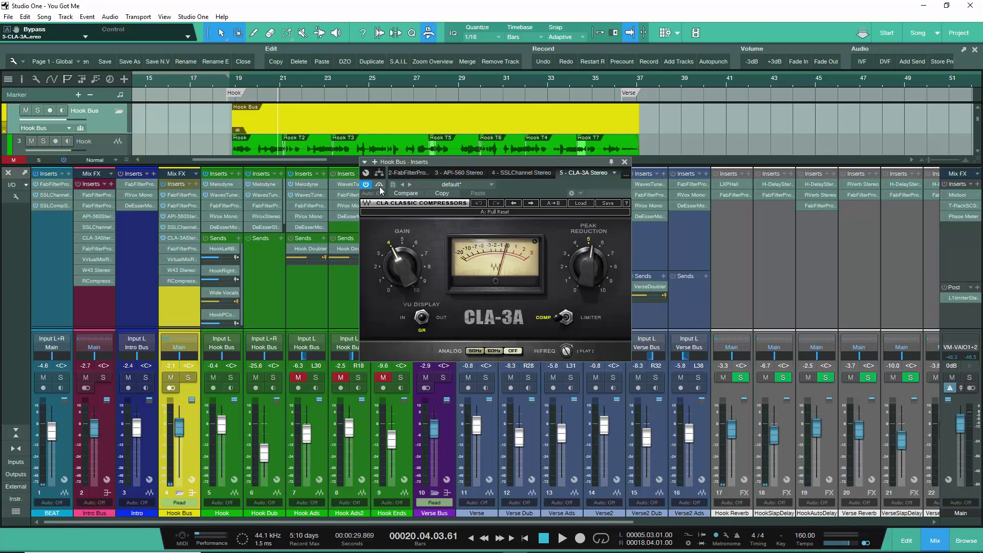
key("space")
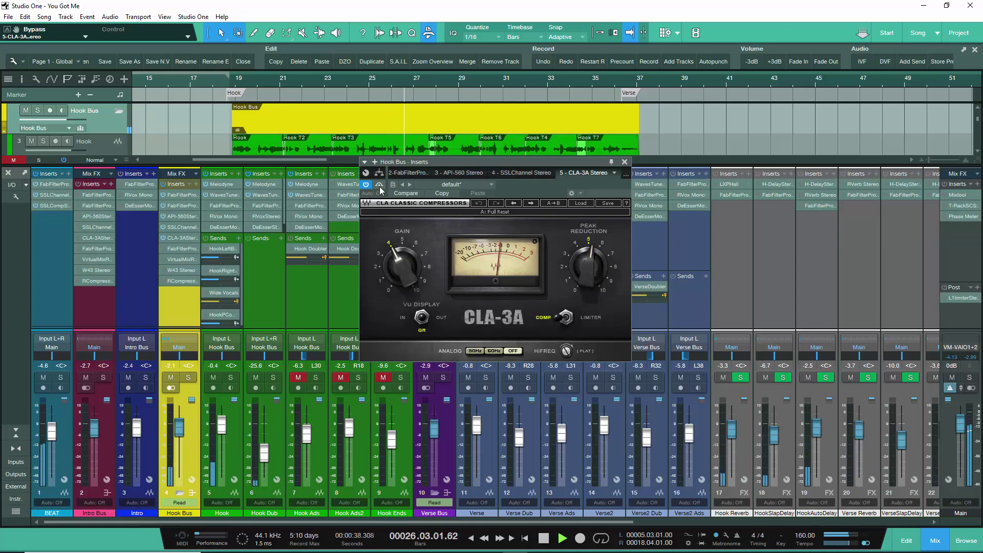
- Move playback to about bar 25 and compare that passage with the CLA-3A active and bypassed
left_click(372, 77)
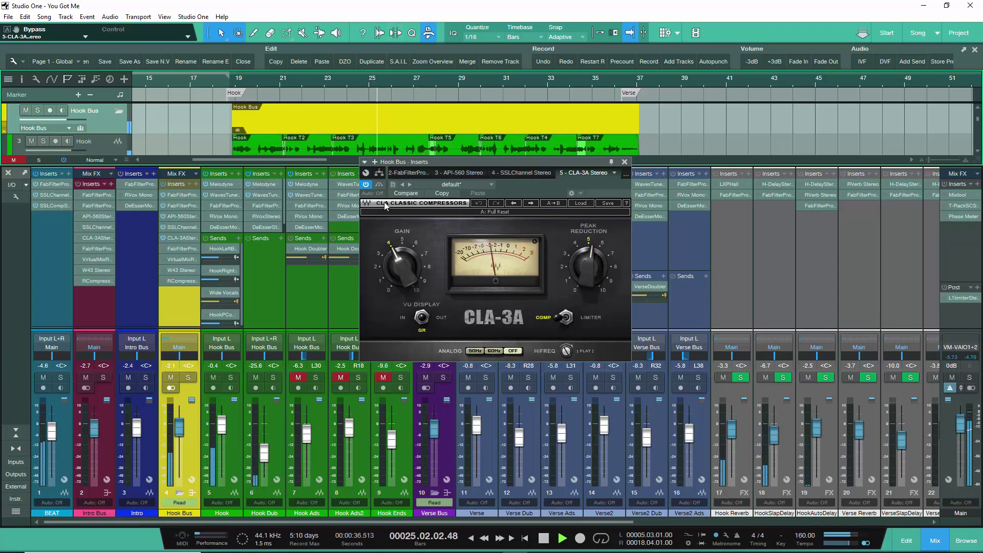
left_click(379, 186)
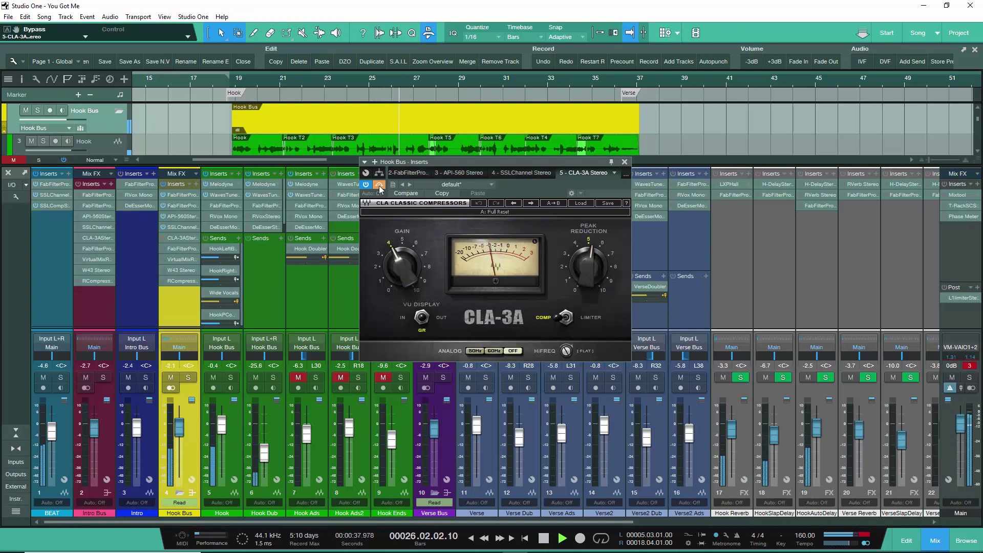
key("space")
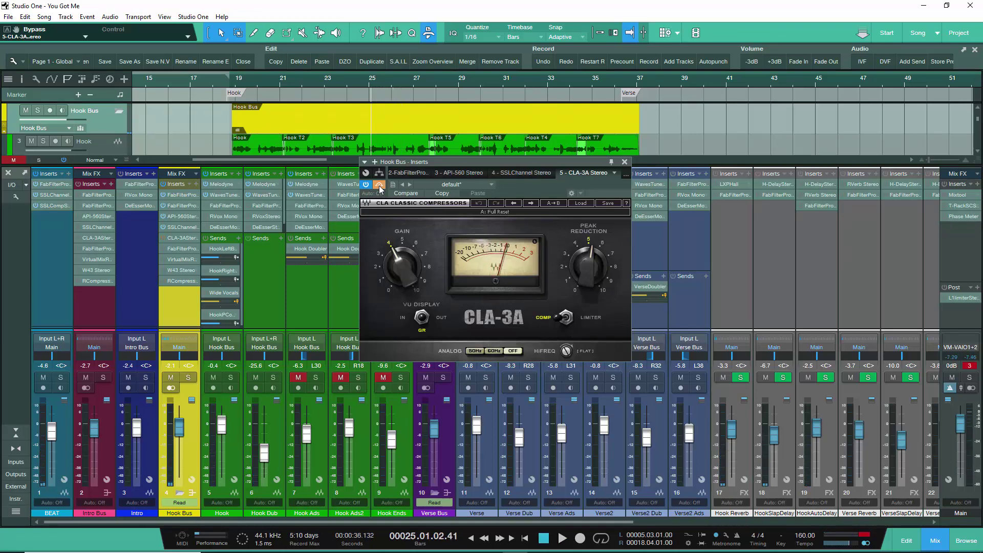
key("space")
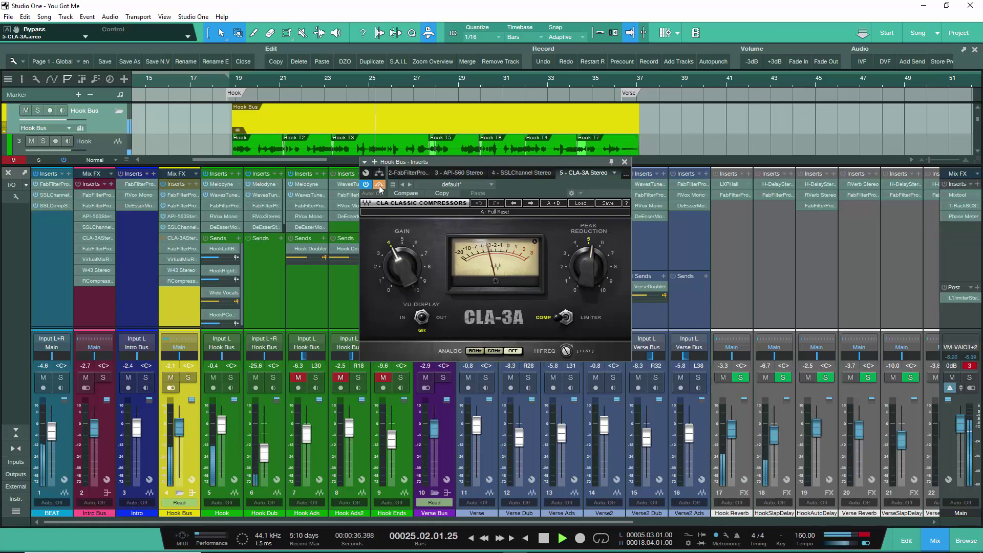
key("space")
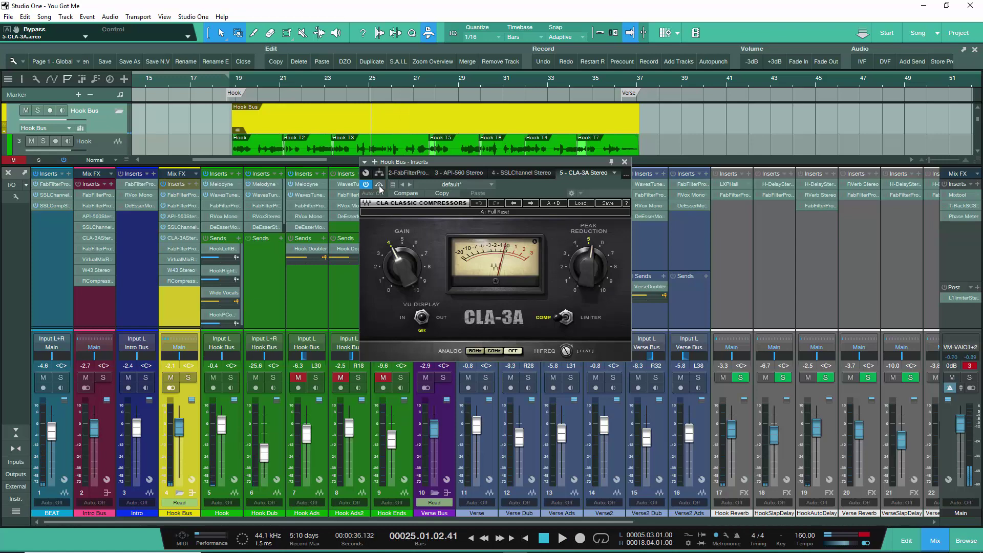
- Repeat the comparison from bar 25 with the CLA-3A active and bypassed, and stop playback with the compressor active
key("space")
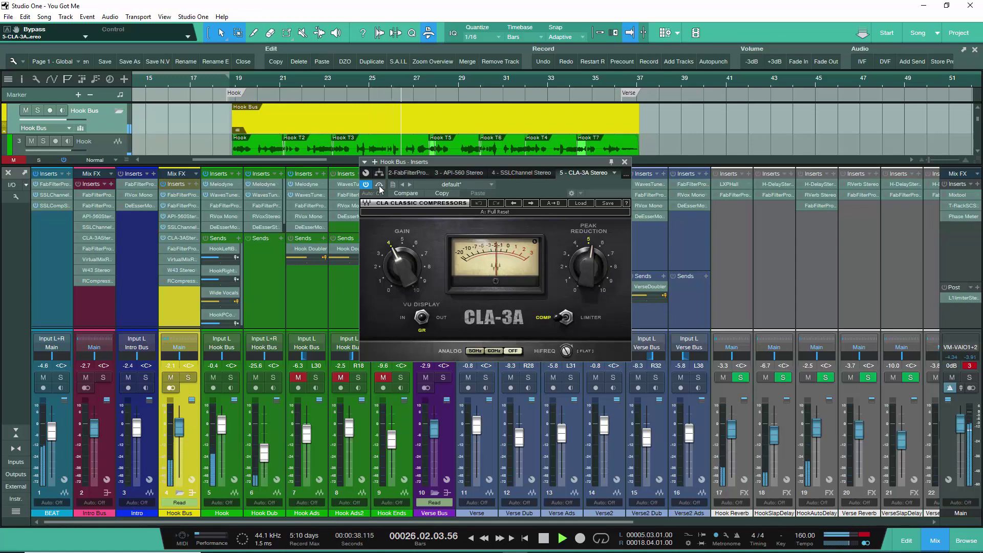
key("space")
key("space")
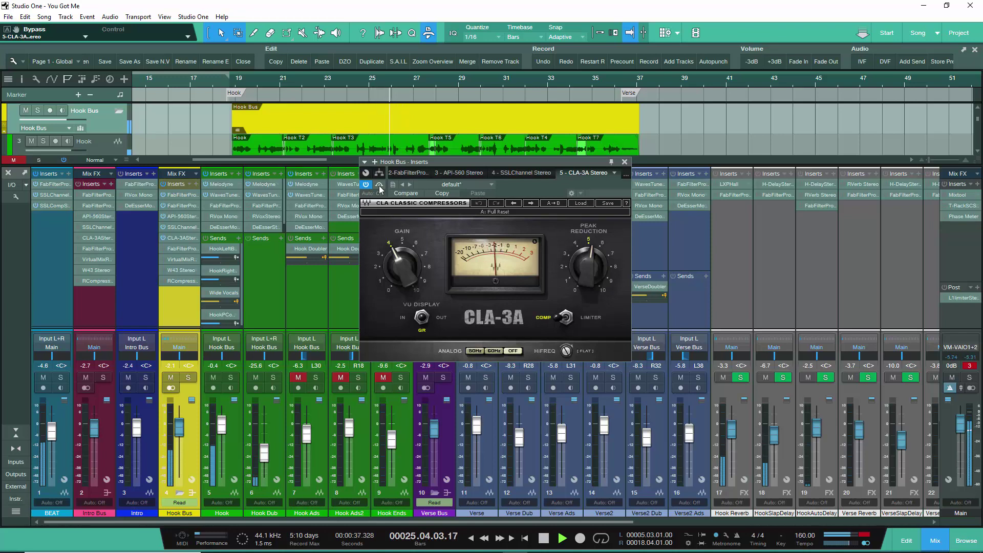
key("space")
left_click(379, 186)
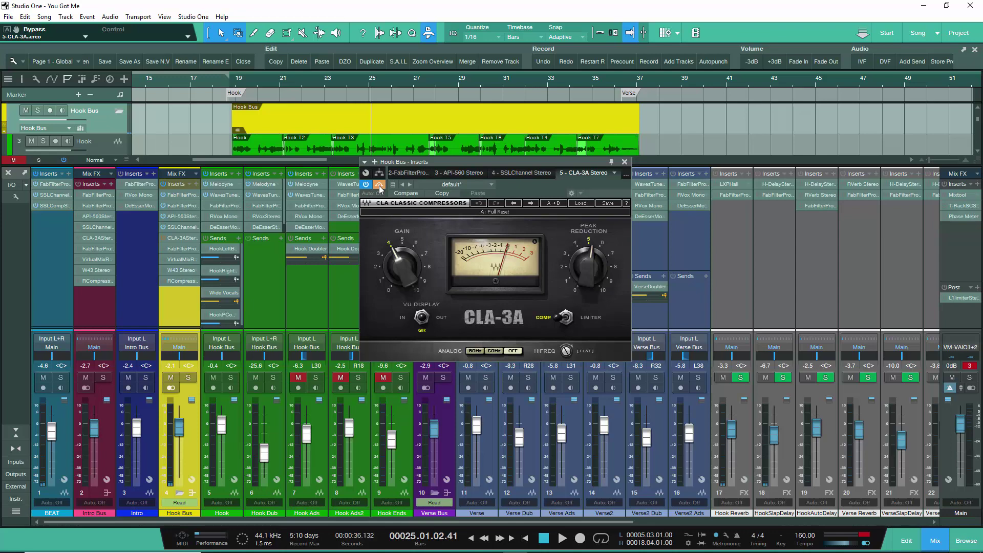
key("space")
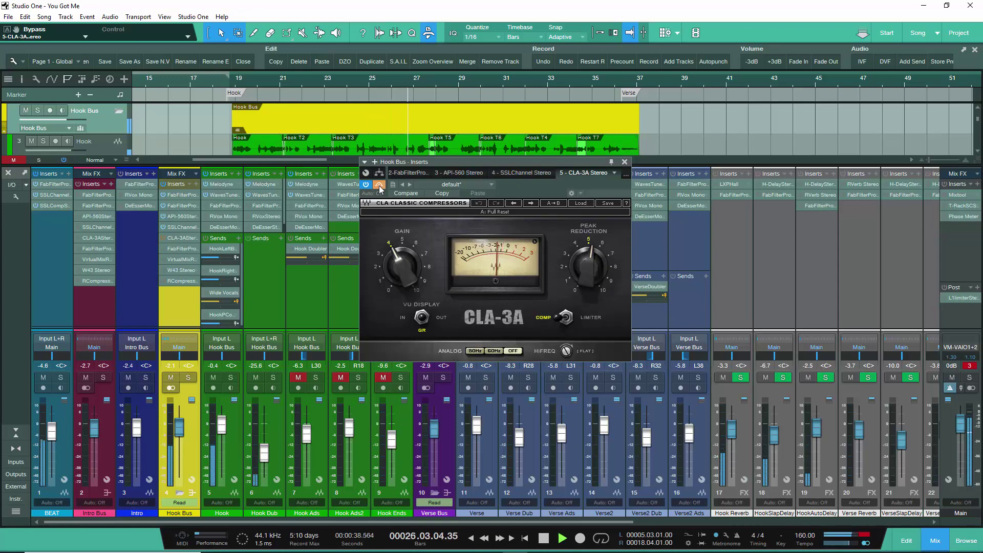
key("space")
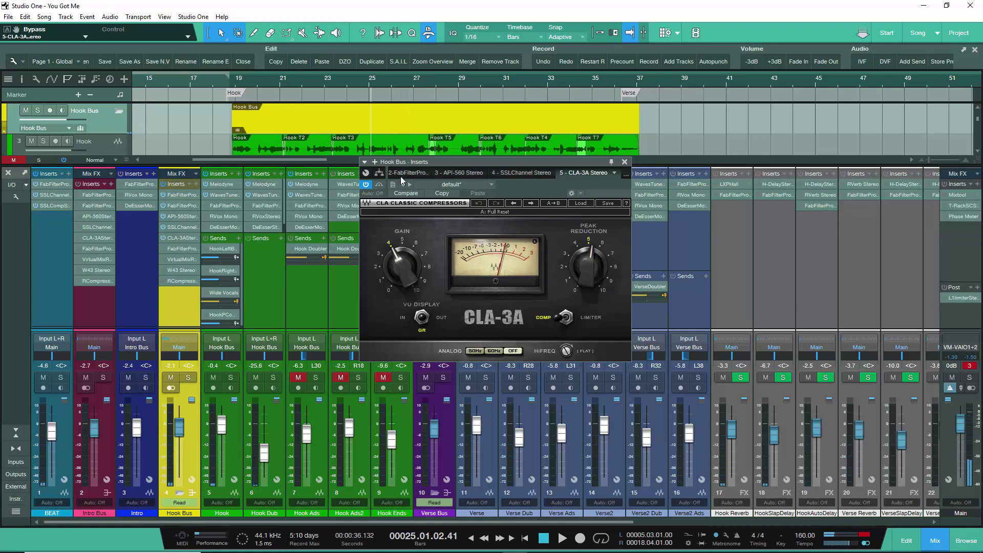
- Close the CLA-3A window, open the Hook Bus's FabFilter Pro-DS, and activate the de-esser during playback
left_click(625, 162)
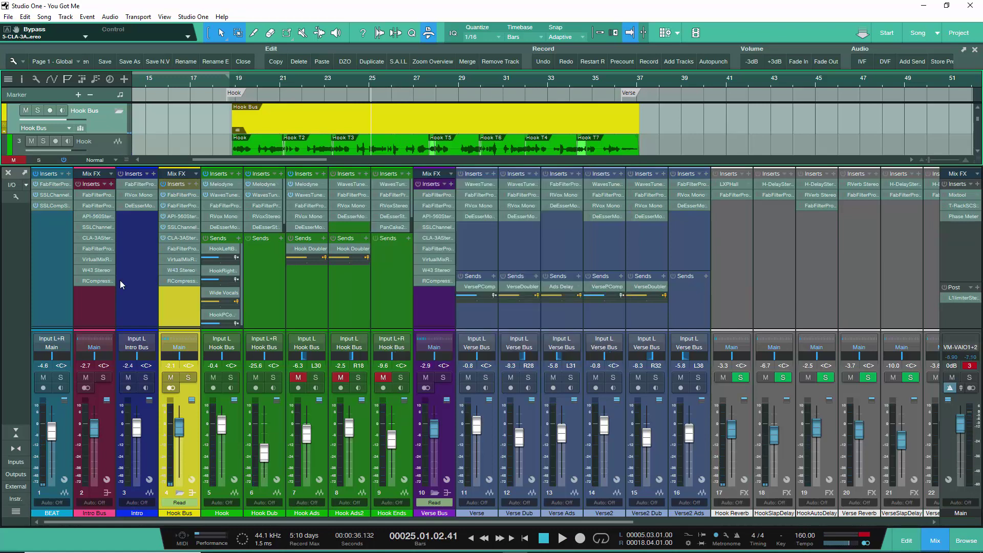
left_click(179, 250)
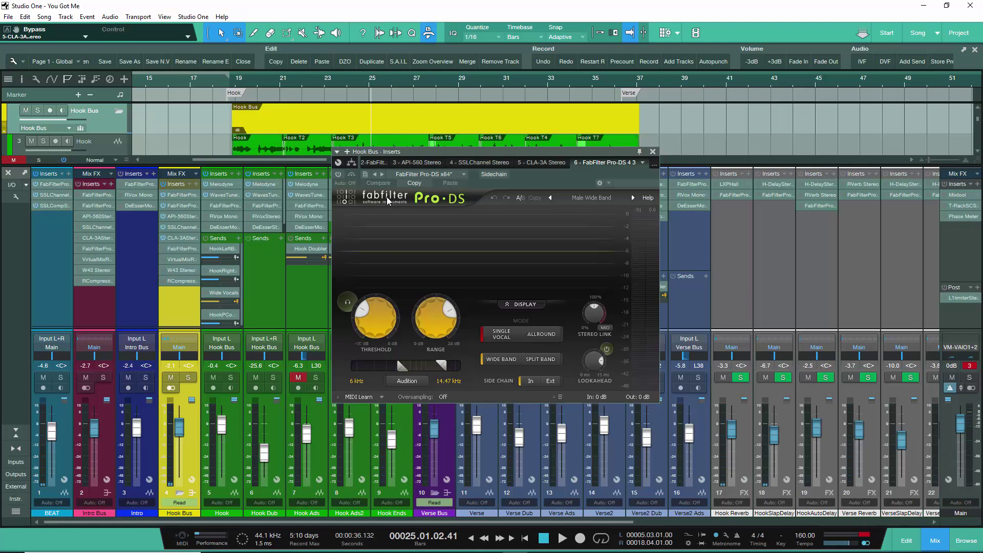
key("space")
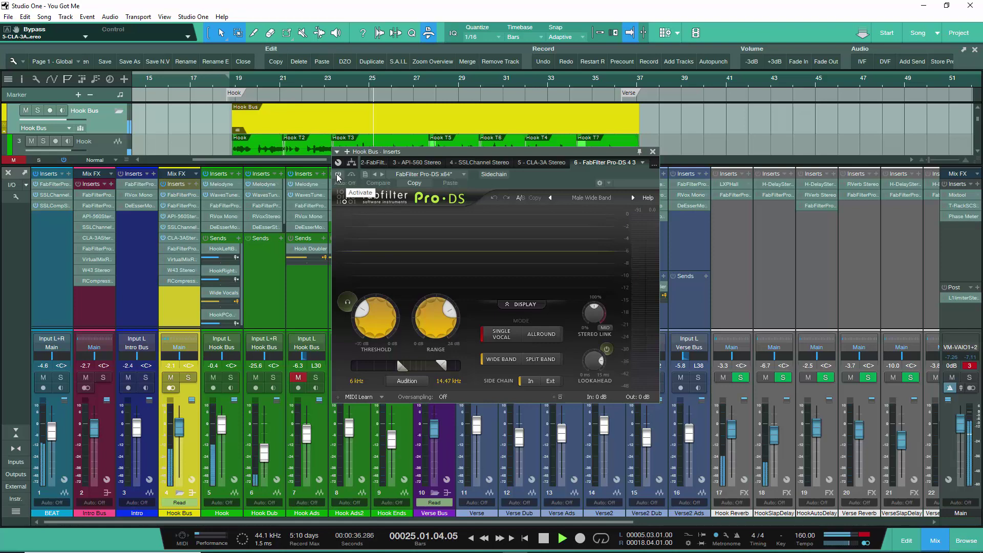
left_click(338, 175)
- Monitor the Pro-DS triggering signal during playback, switch that monitoring off, and return the stopped playhead to the hook's start
left_click(348, 302)
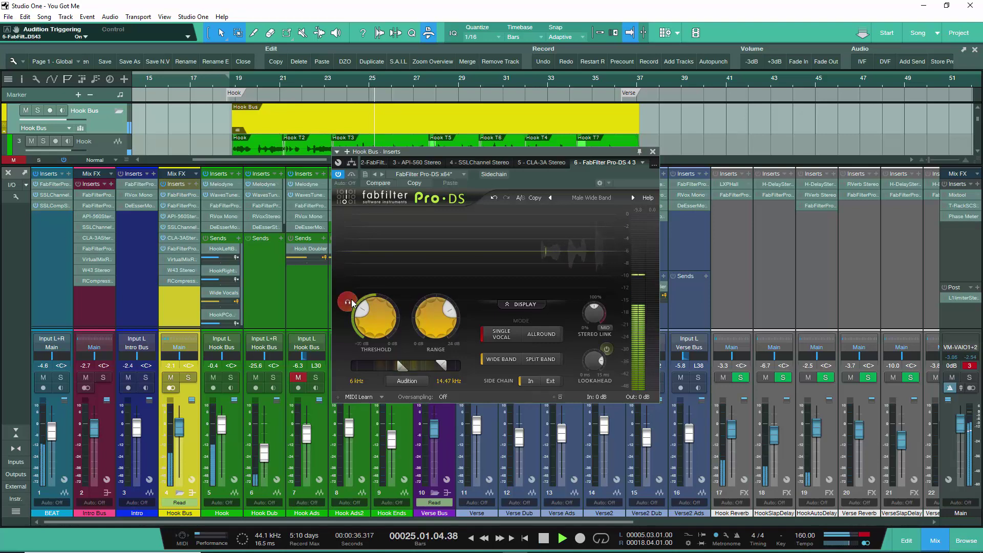
mouse_move(364, 311)
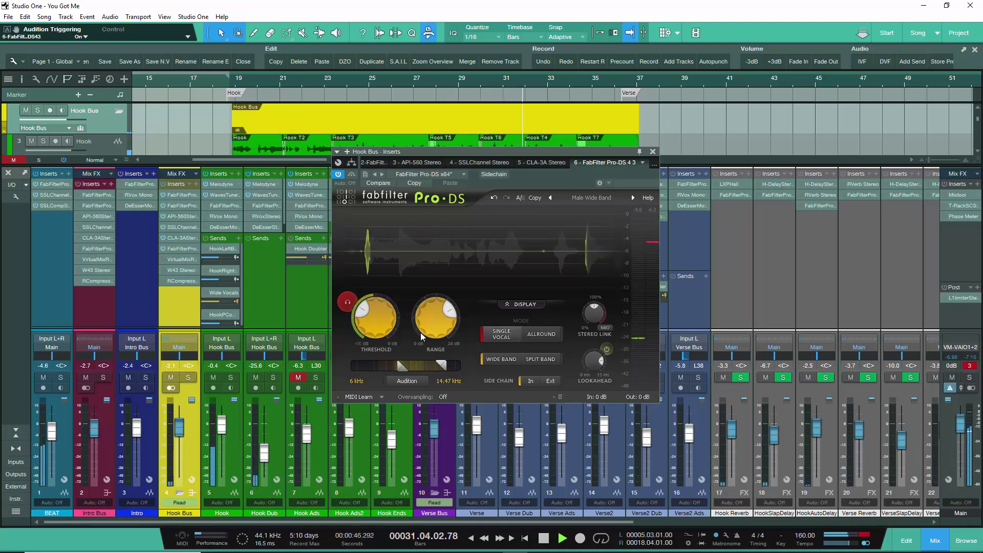
left_click(347, 303)
key("space")
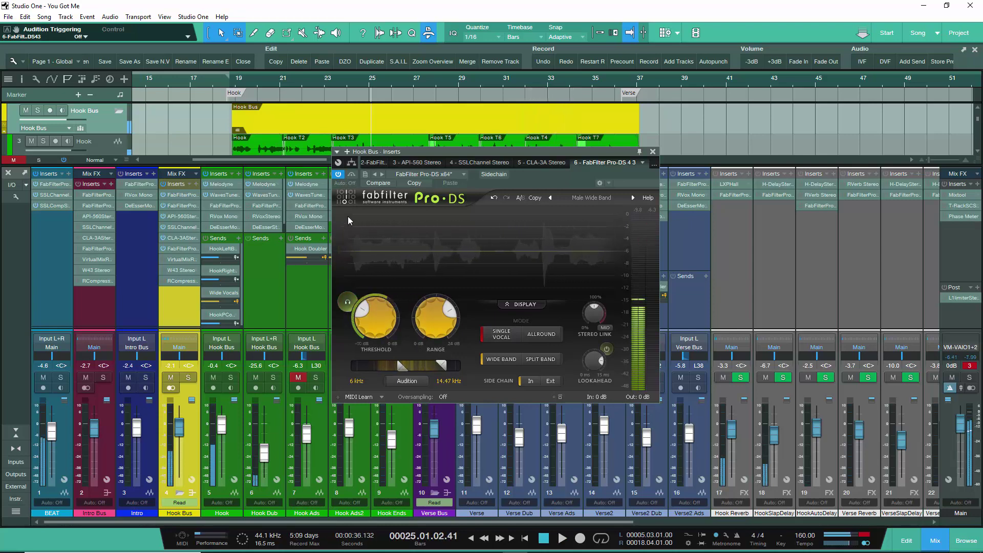
left_click(233, 80)
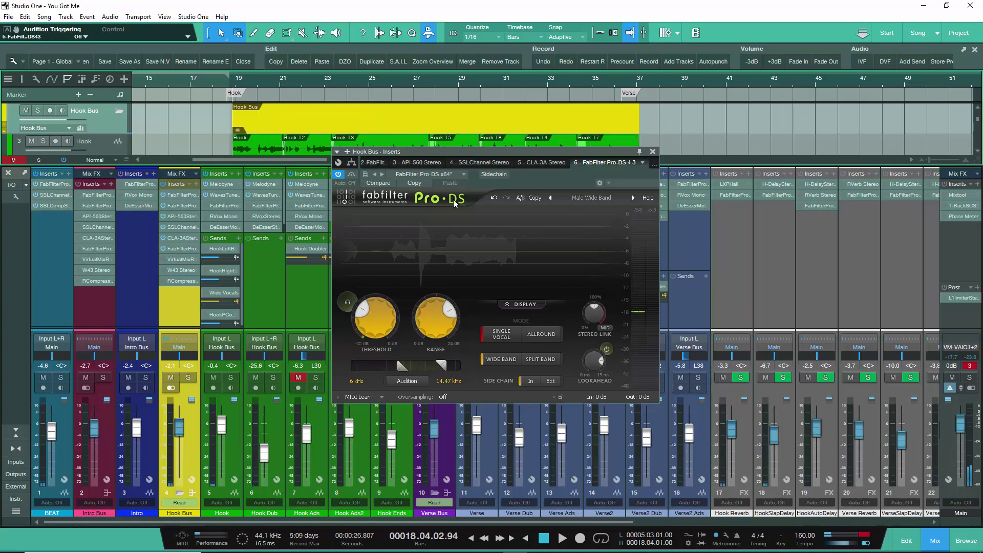
- Close the Pro-DS window, open and activate the Hook Bus's Virtual Mix Rack, and play the hook from its start
left_click(652, 151)
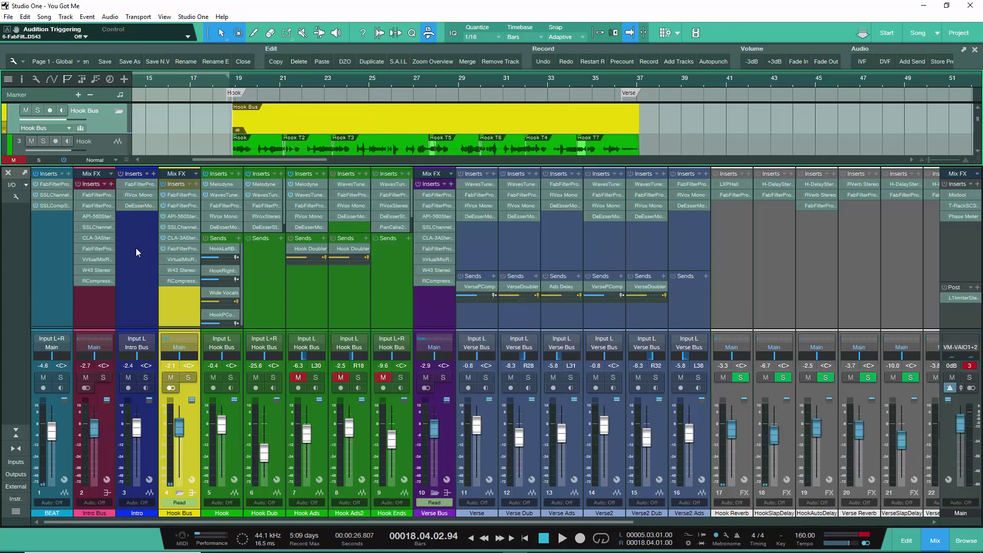
left_click(173, 259)
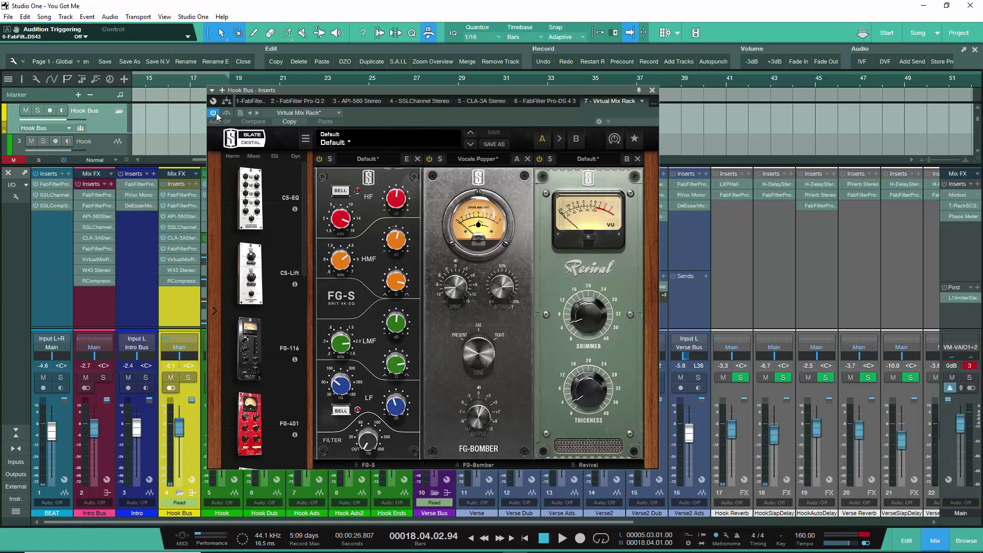
key("space")
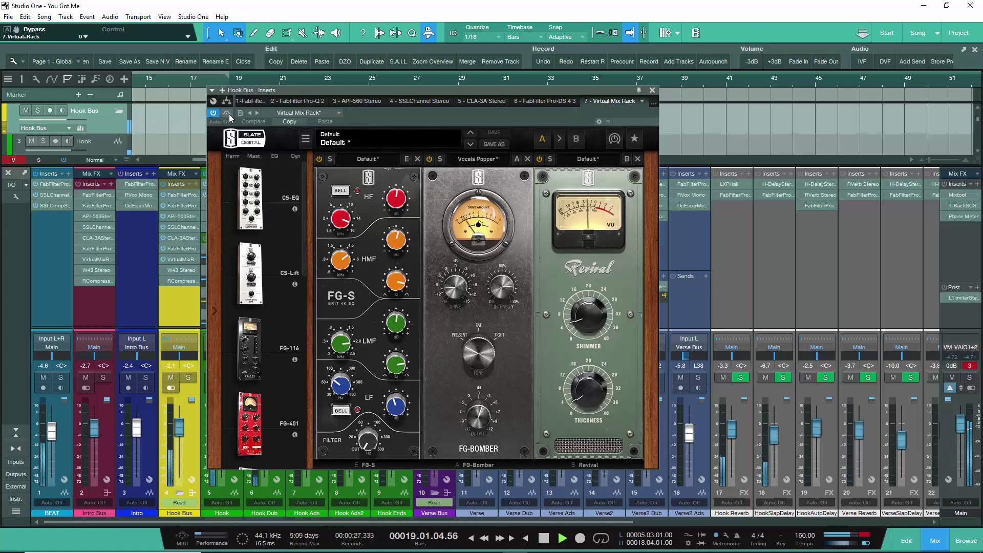
- Compare the hook with the Virtual Mix Rack bypassed and active, and stop playback with the rack active
left_click(229, 116)
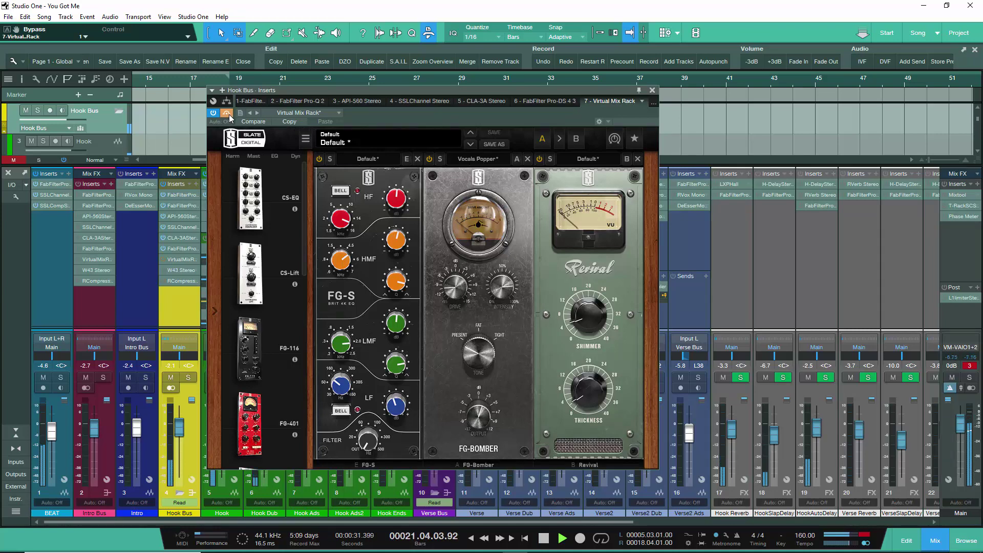
left_click(227, 113)
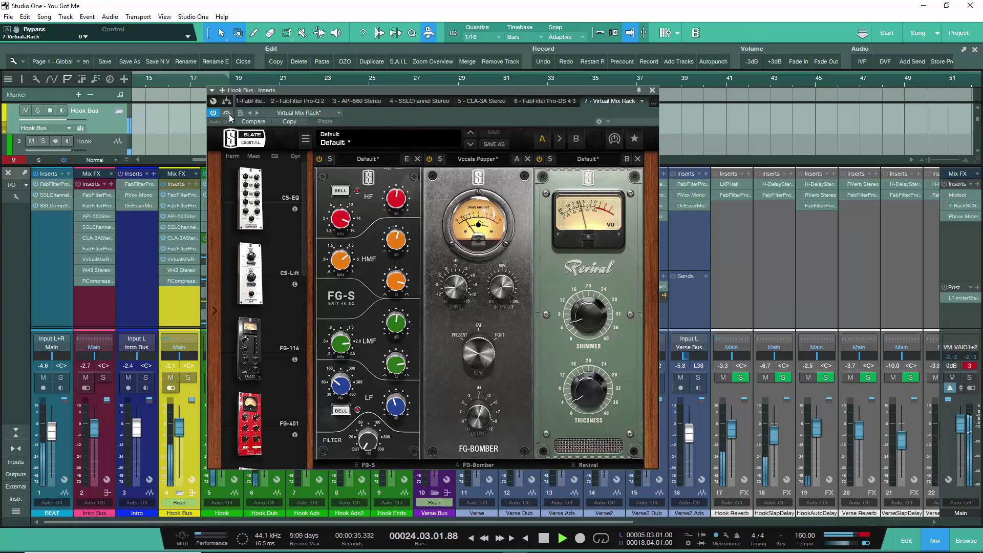
left_click(227, 113)
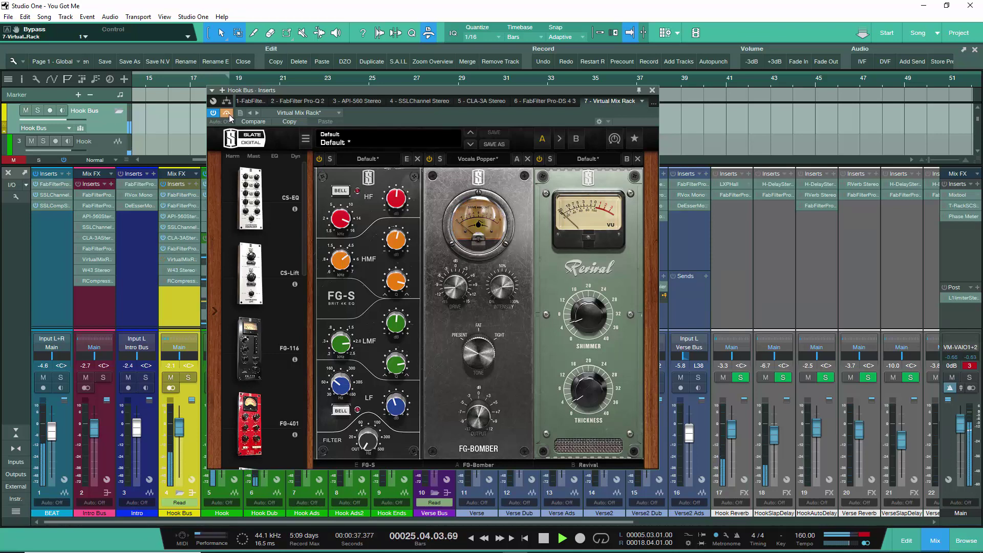
left_click(227, 113)
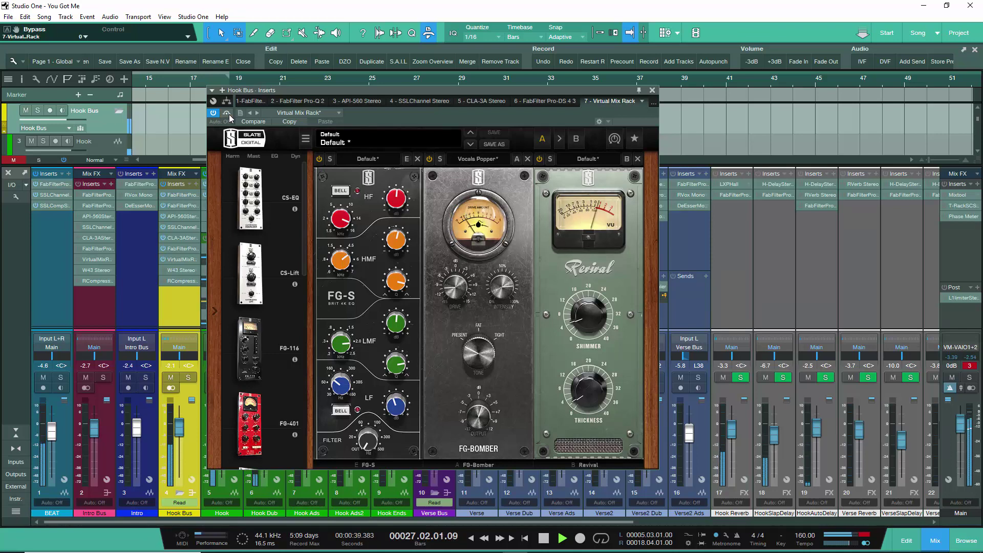
key("space")
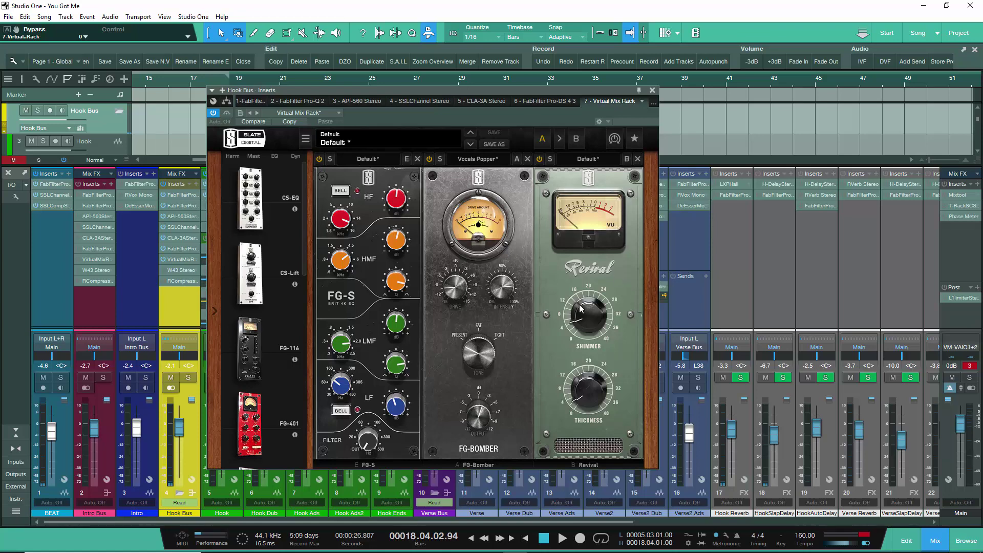
- Play the hook with the Hook Bus muted, unmute the bus, and restart playback from the hook's start
mouse_move(582, 307)
key("m")
key("space")
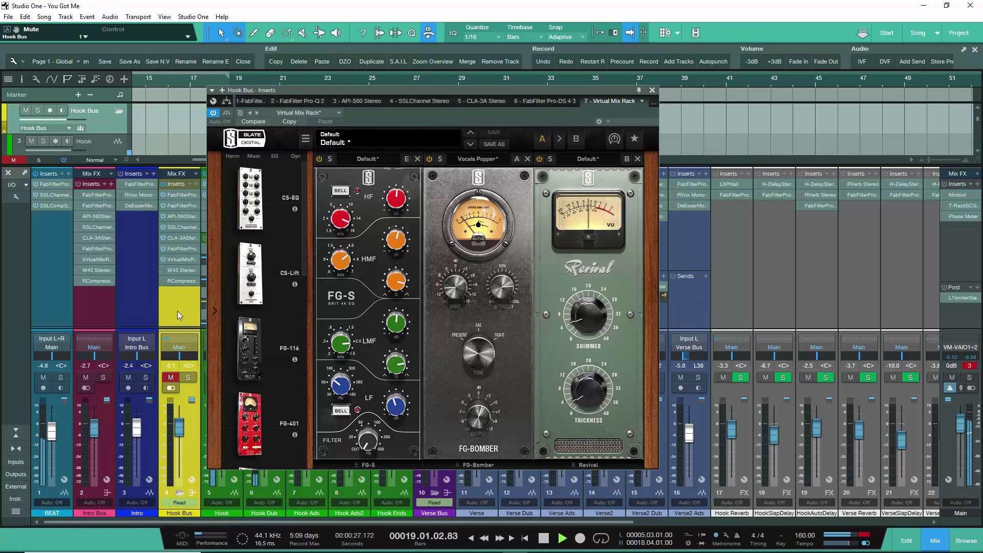
left_click(171, 377)
key("space")
key("space")
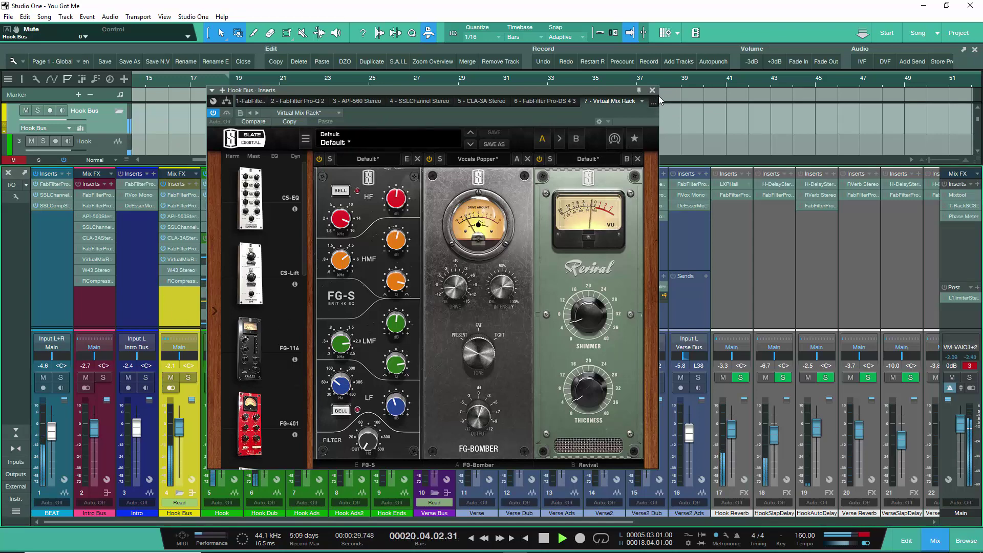
- Toggle the Virtual Mix Rack's bypass once more during playback, close its window with the rack active, and stop playback
left_click(227, 113)
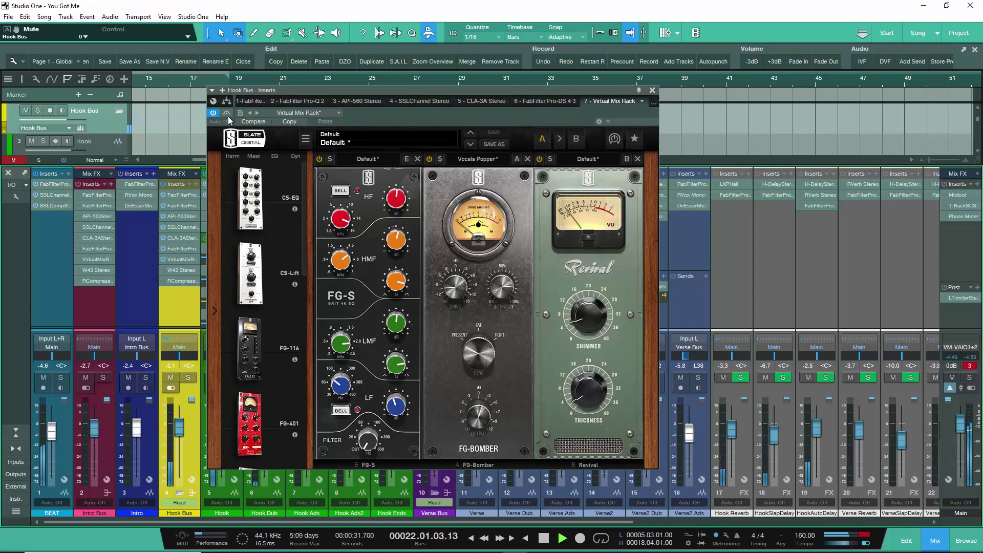
left_click(227, 114)
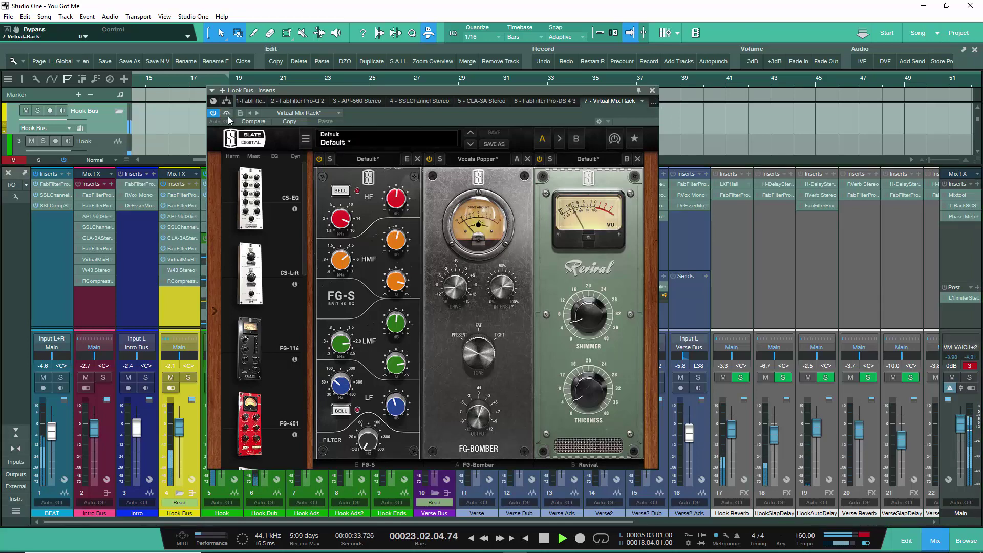
left_click(653, 90)
key("space")
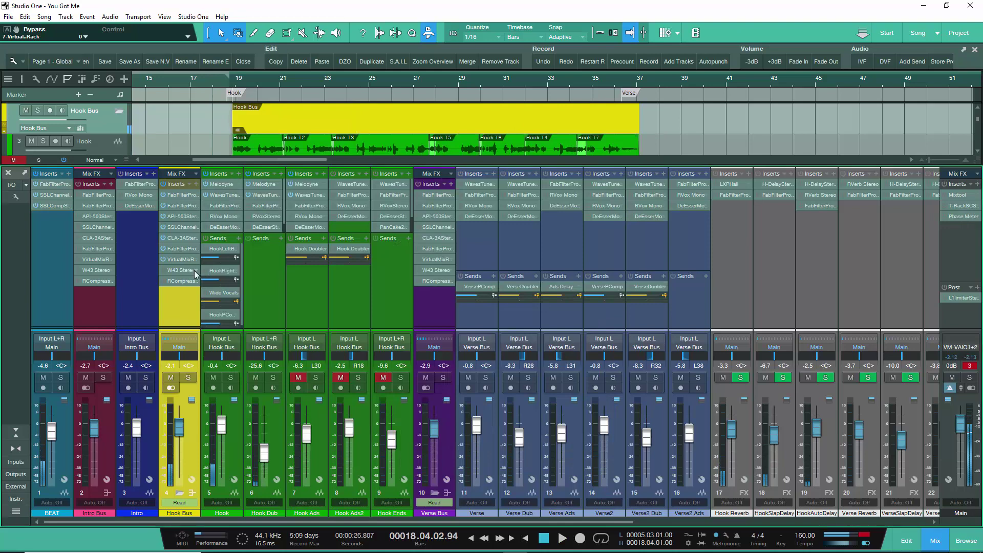
- Open and activate the Hook Bus's W43, review its High, High Mid and Low Mid faders, and close its window
double_click(180, 269)
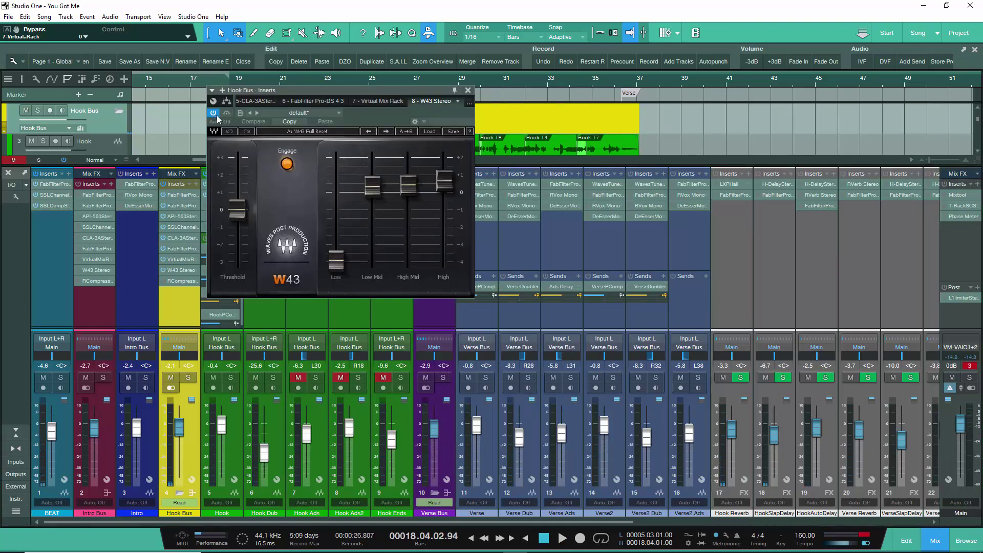
mouse_move(441, 181)
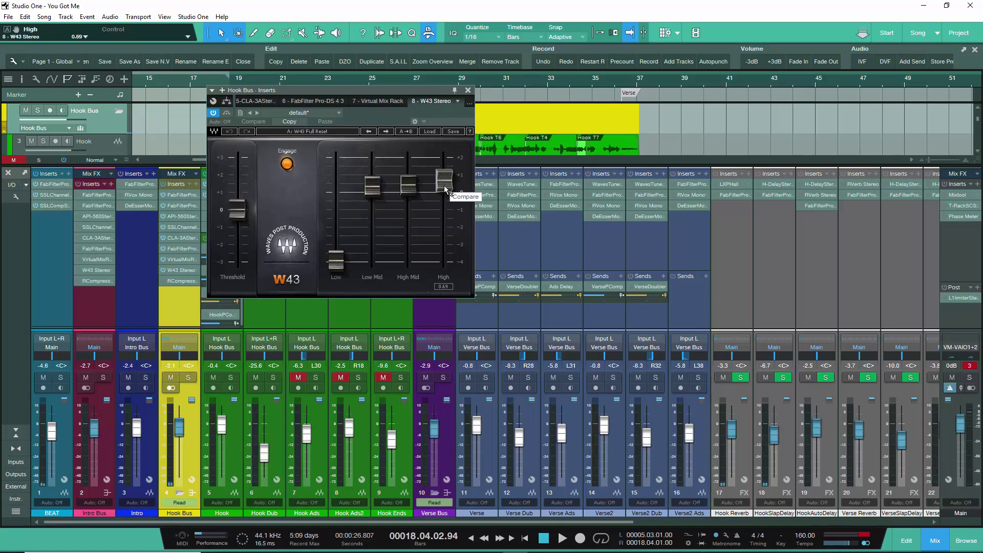
left_click(411, 190)
left_click(379, 196)
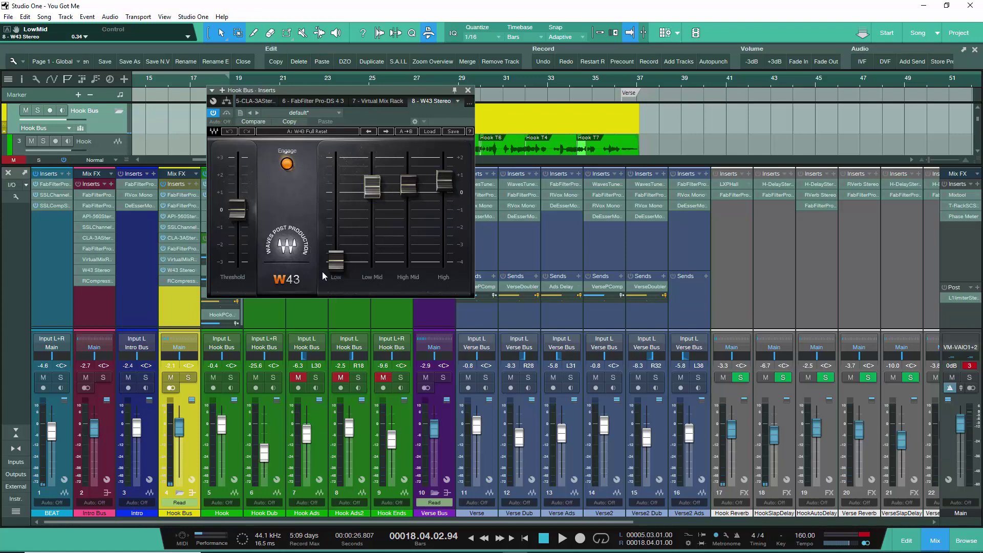
left_click(468, 91)
- Play the hook, compare the W43 bypassed and active, then close its window with the plugin active and stop playback
key("space")
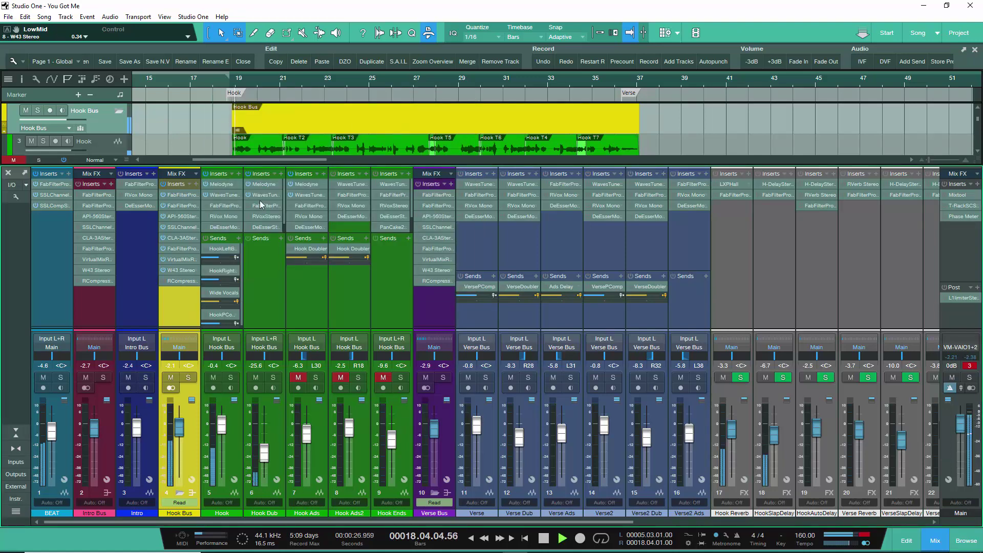
left_click(169, 270)
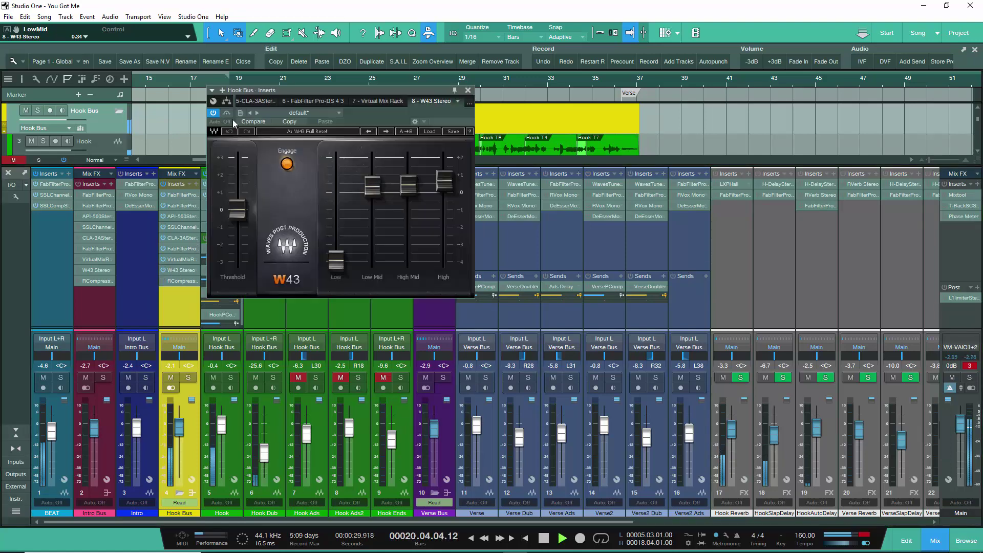
left_click(228, 114)
left_click(226, 113)
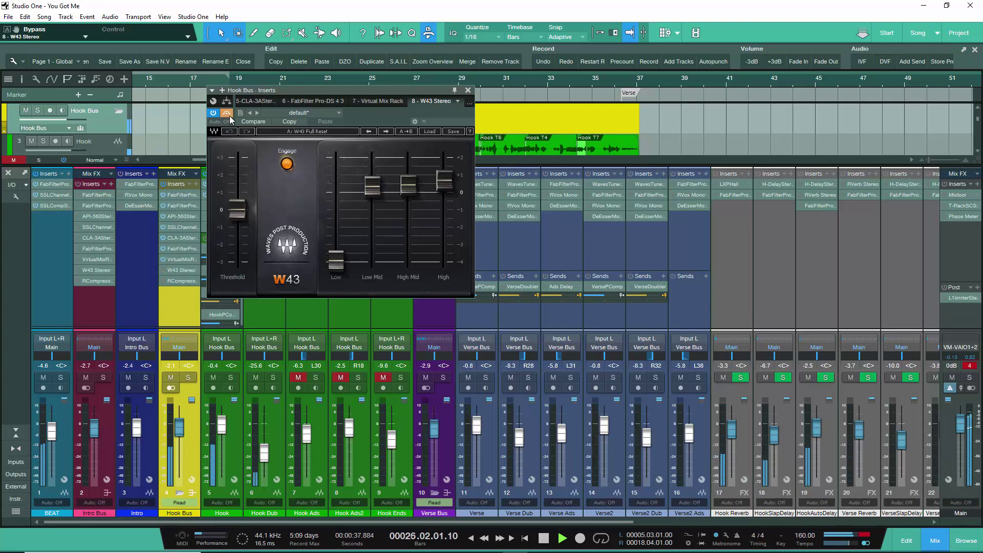
left_click(227, 113)
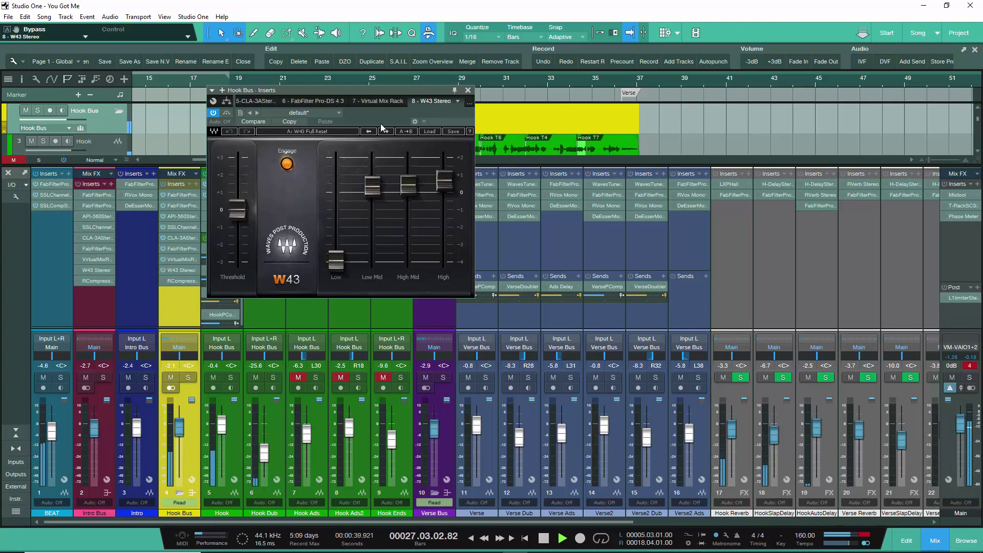
left_click(467, 90)
key("space")
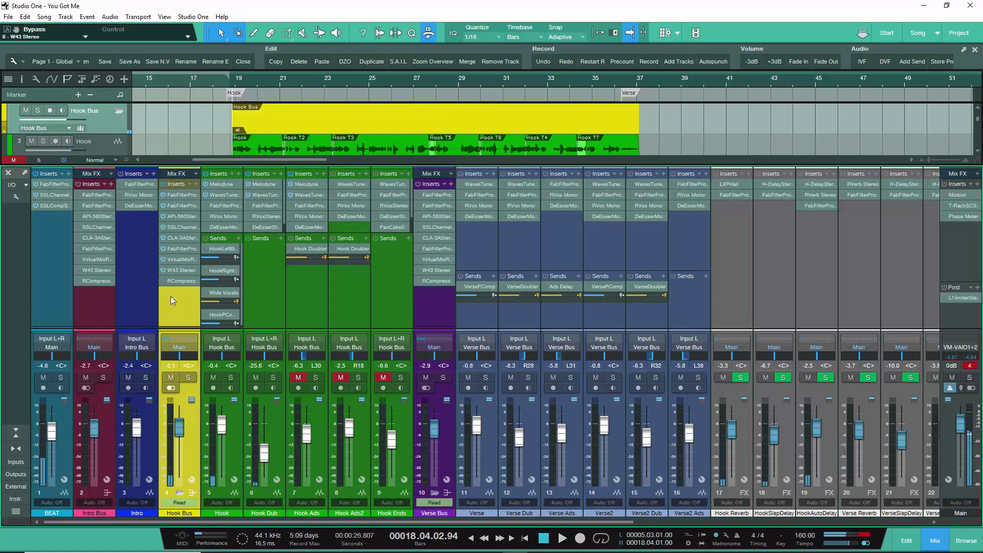
- Open and activate the Hook Bus's RCompressor, compare it bypassed and active during playback, and restart from the hook's start
left_click(181, 281)
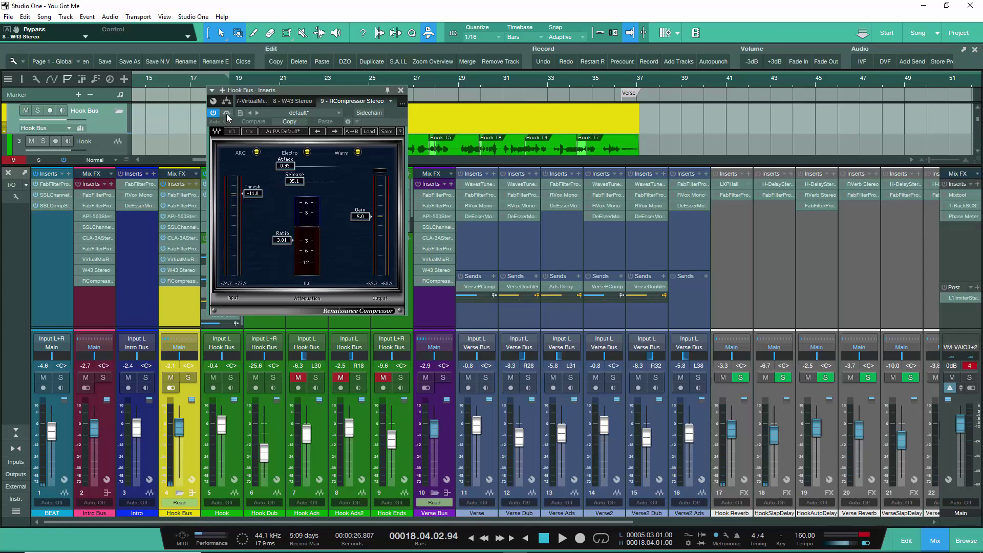
key("space")
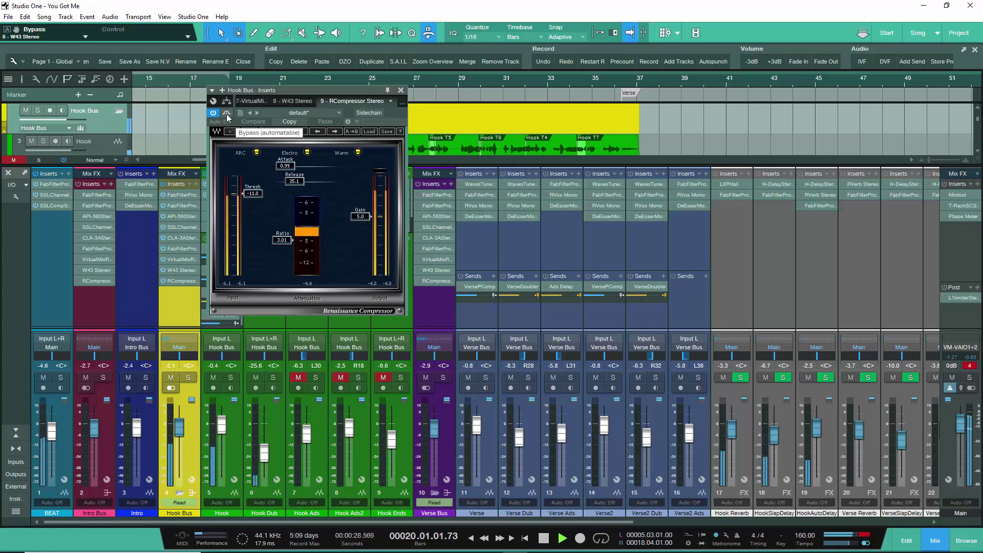
left_click(226, 114)
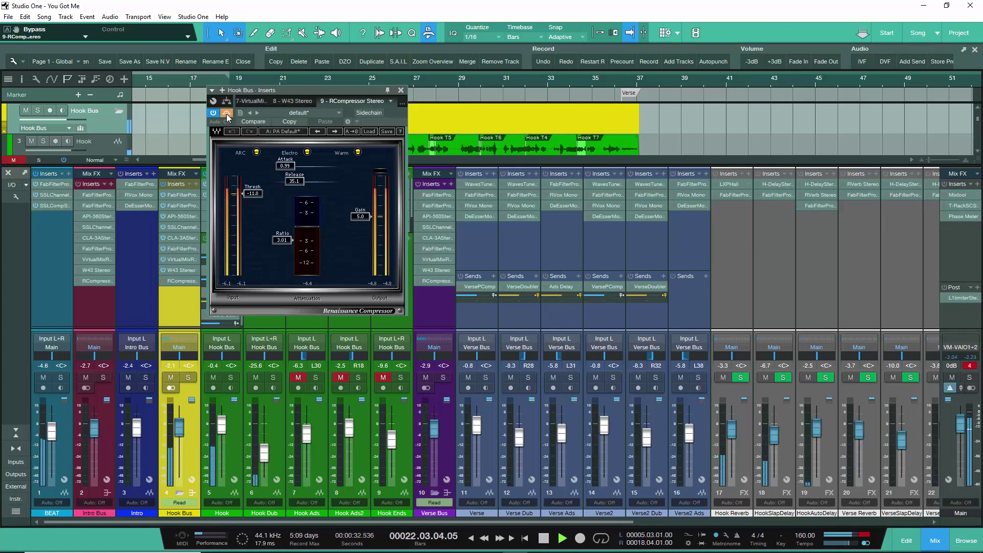
left_click(226, 114)
left_click(226, 114)
left_click(227, 114)
key("KP_2")
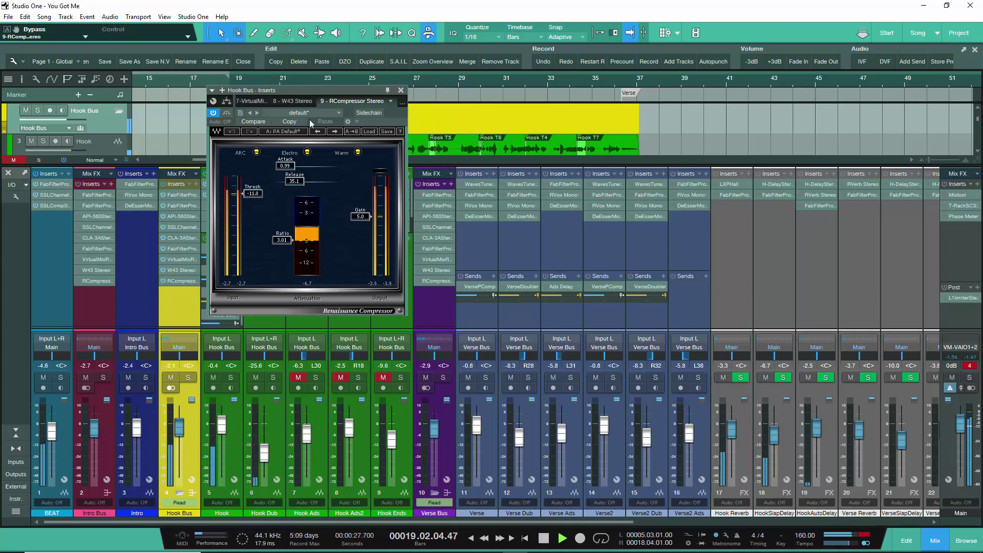
- Move the RCompressor window clear of the timeline and compare the passage from about bar 25 with the compressor bypassed and active
left_click_drag(318, 91, 276, 184)
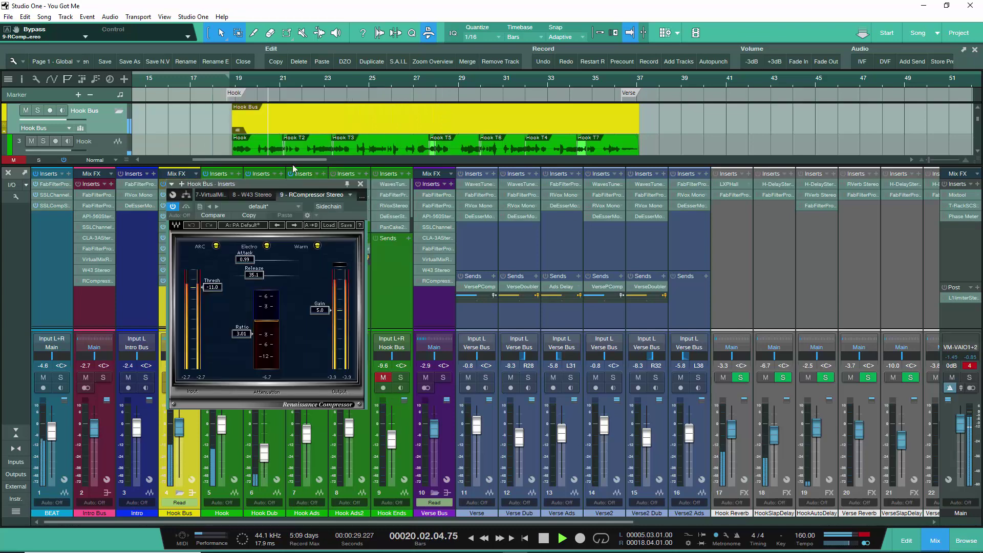
left_click(386, 84)
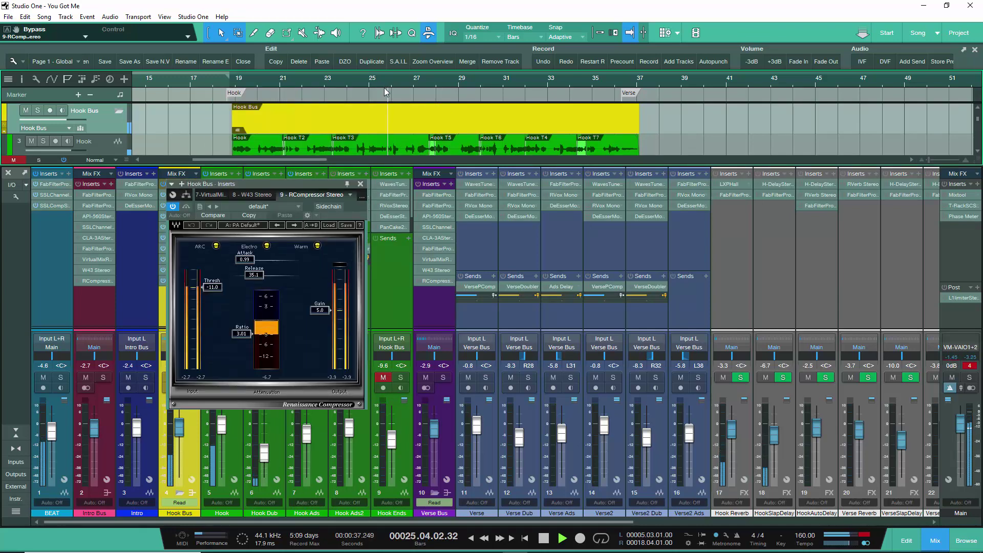
left_click(186, 207)
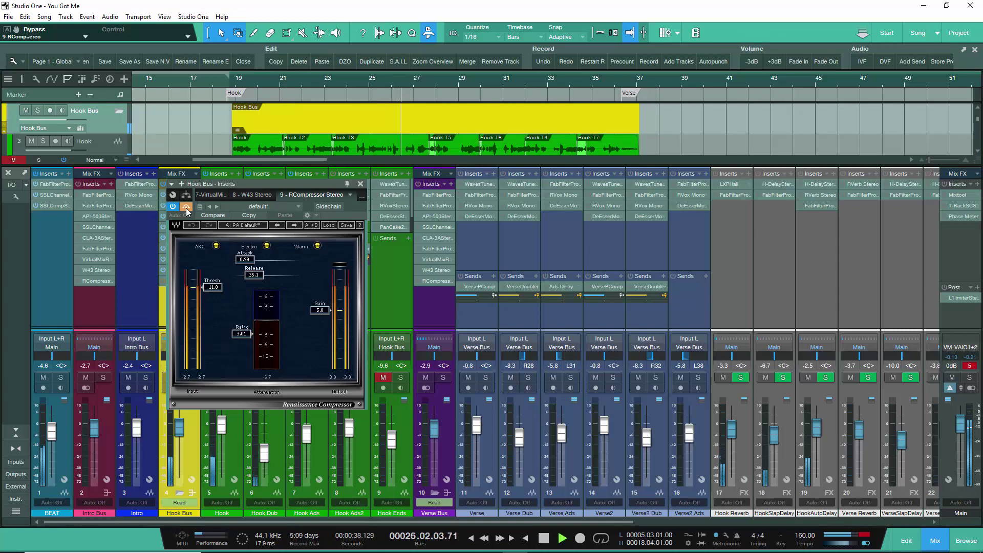
left_click(185, 207)
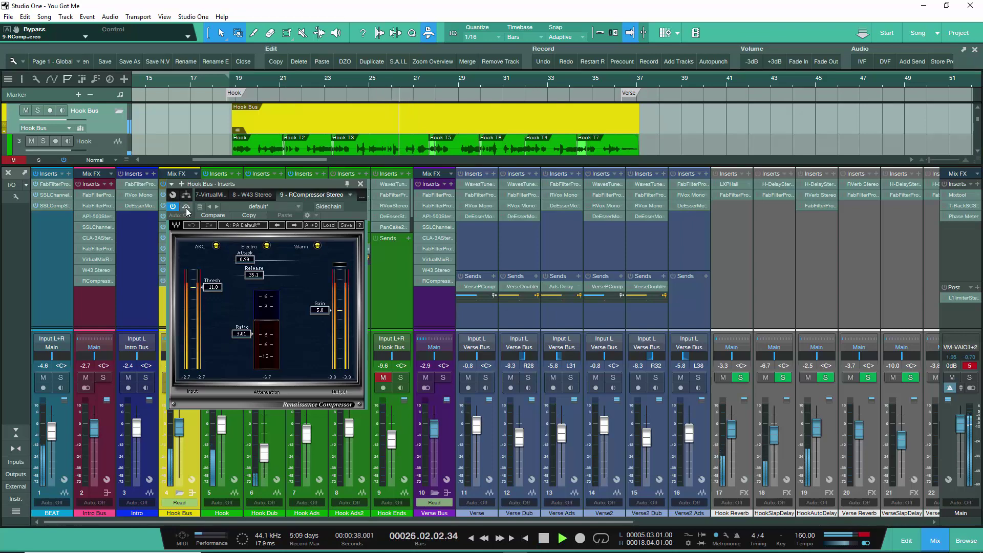
- Replay the passage from about bar 25 with the RCompressor active, close its window, and stop playback
key("space")
key("space")
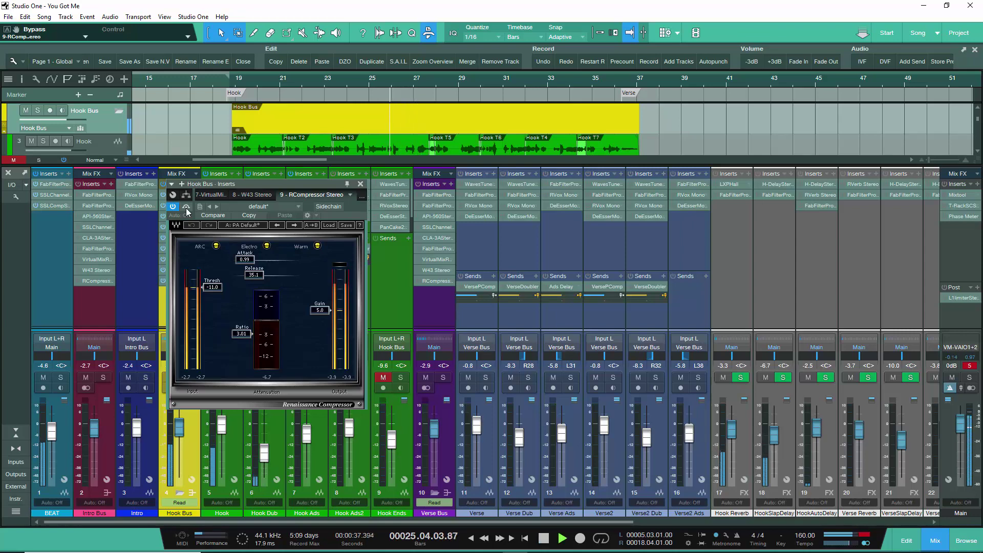
key("space")
key("space")
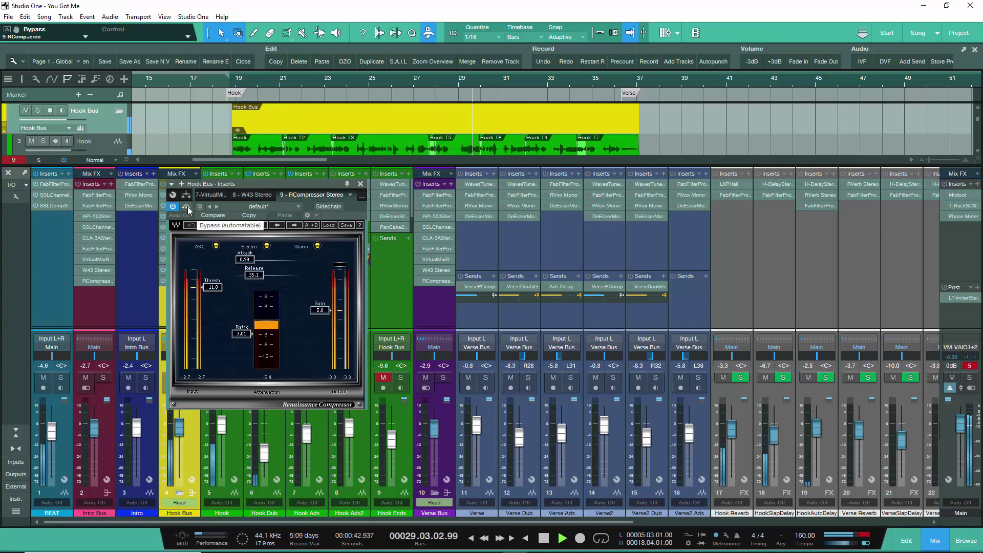
left_click(361, 184)
key("space")
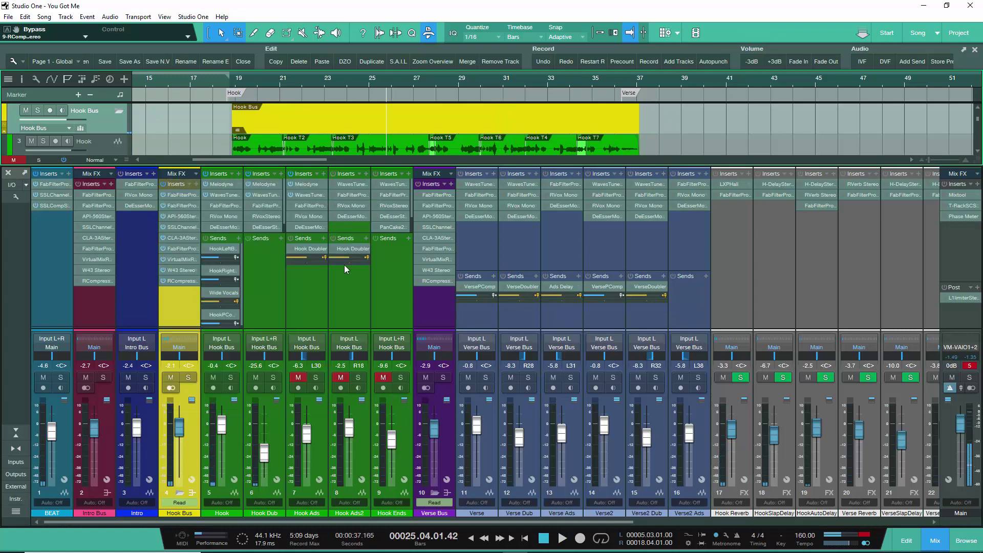
- Reopen the Hook Bus's RCompressor to review its settings, close it, and play from about bar 25 with the full chain active
left_click(184, 281)
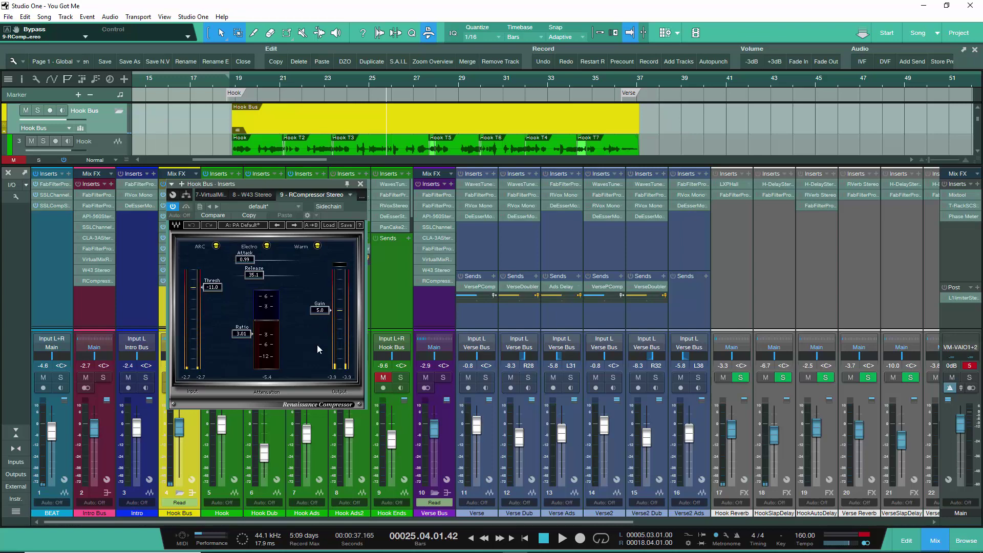
left_click(361, 184)
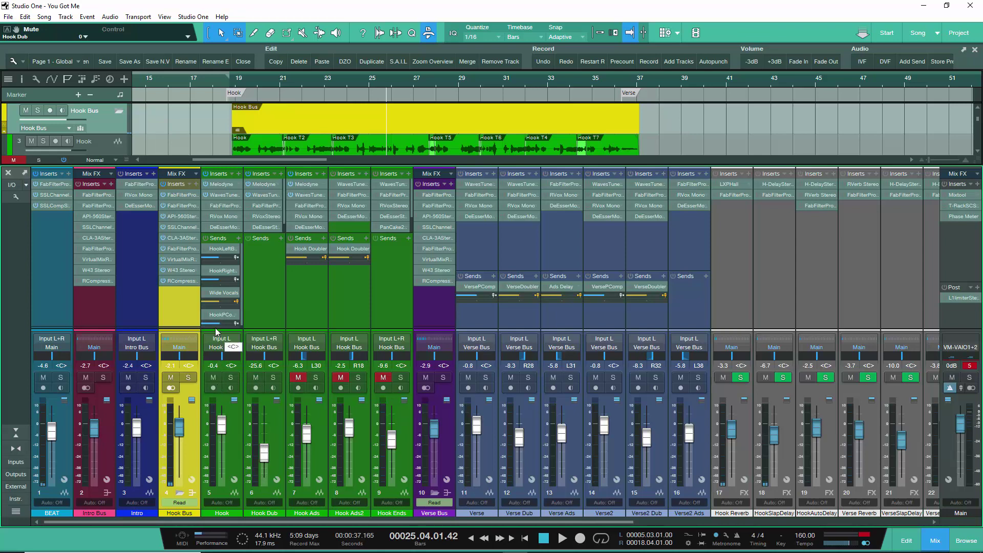
key("space")
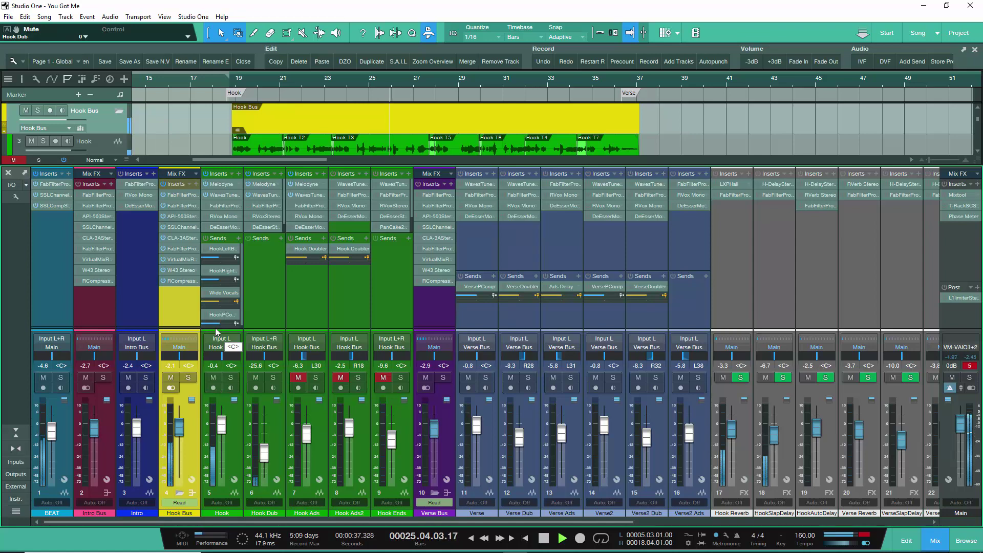
- Replay the hook from its start, unmute Hook Ads, Hook Ads2 and Hook Ends, and audition it with all its vocal tracks
left_click(236, 86)
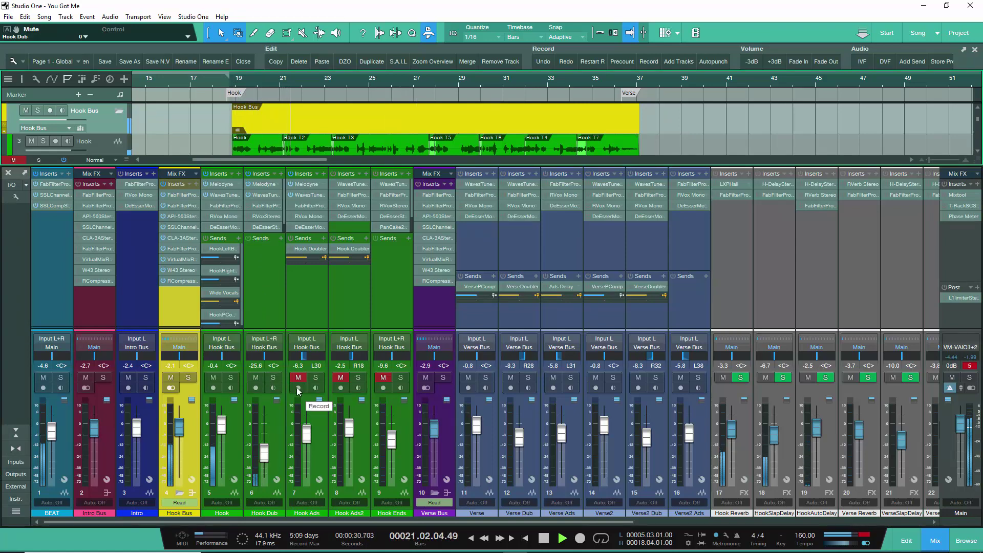
key("space")
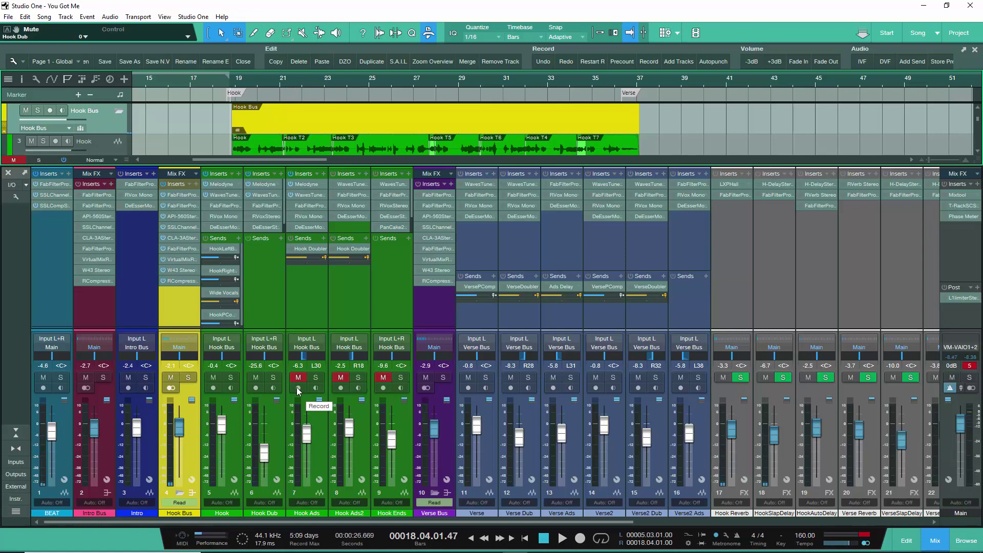
left_click(298, 377)
left_click(340, 377)
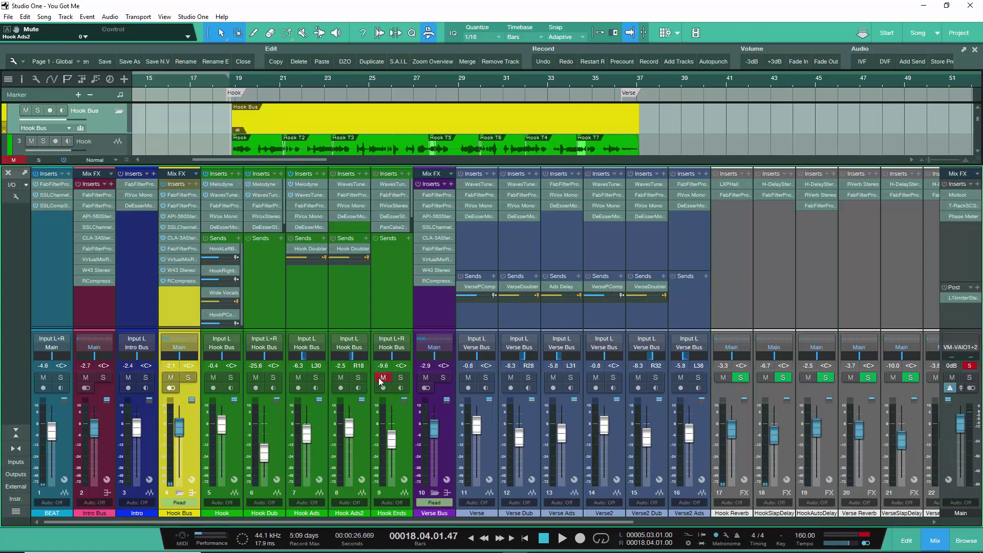
left_click(382, 378)
key("space")
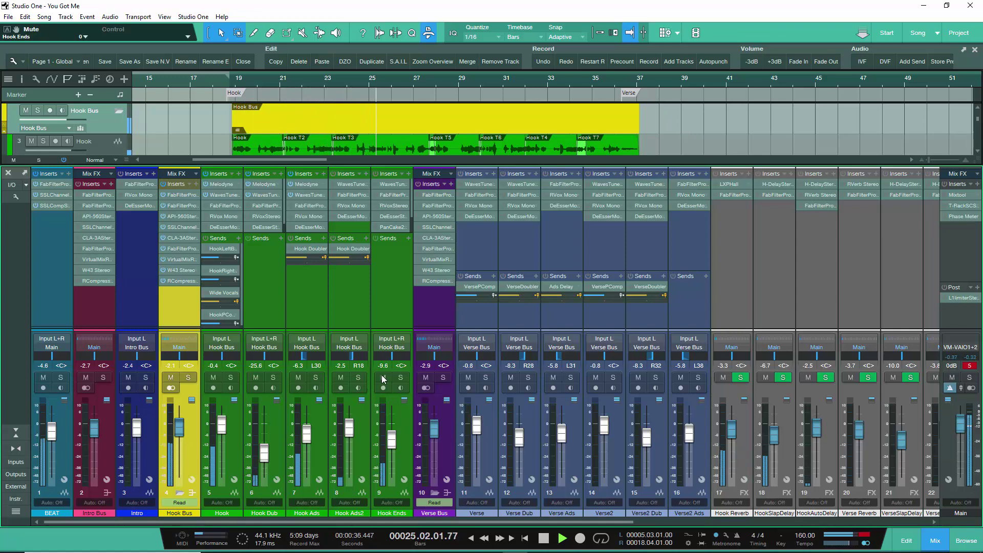
key("space")
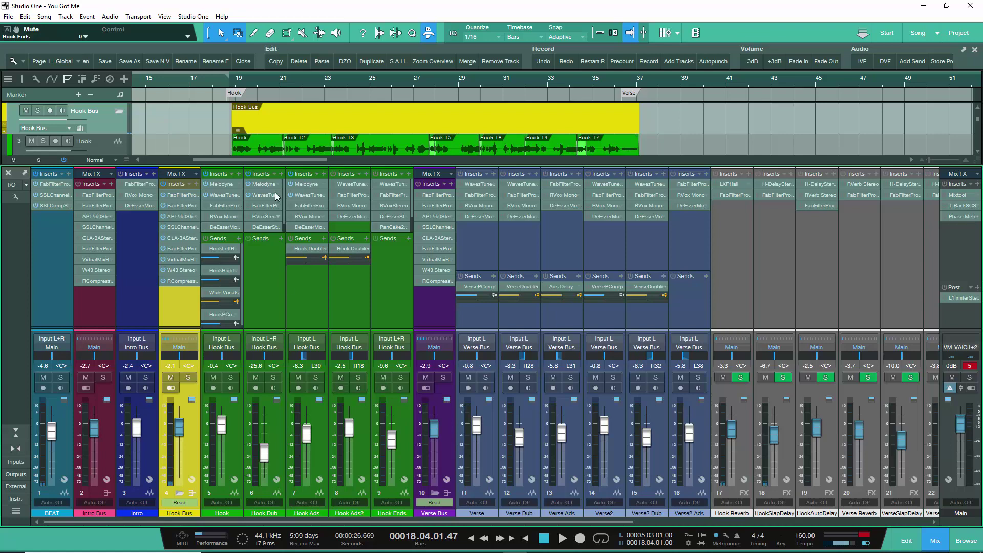
- Activate the Hook track's FabFilter Pro-Q 2 low-cut EQ, play the hook through it, and close its window
left_click(220, 205)
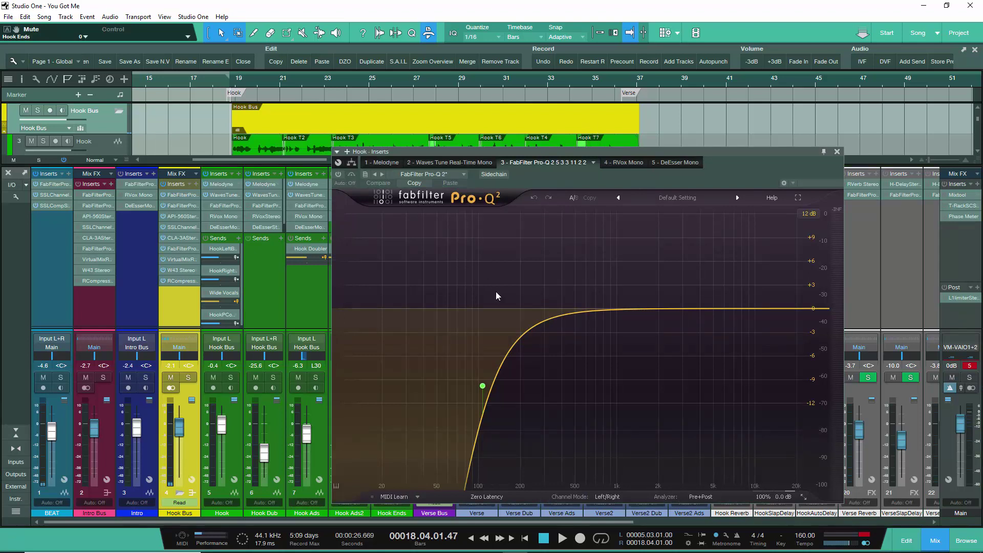
mouse_move(482, 385)
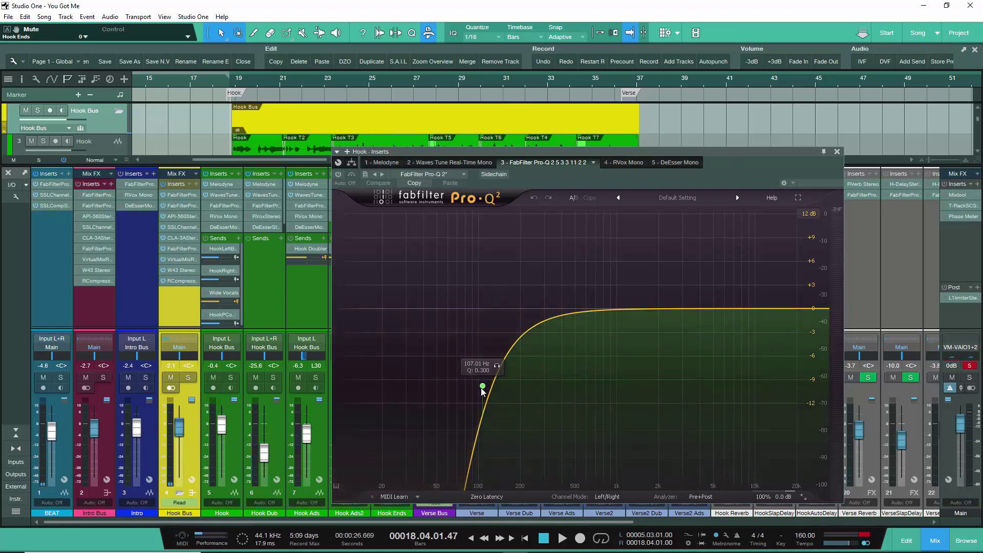
left_click(482, 387)
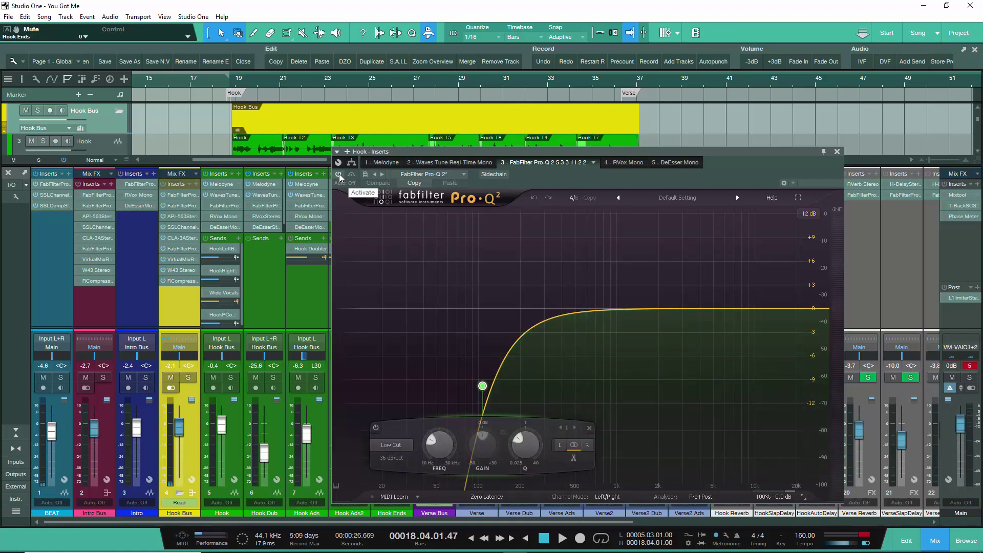
key("space")
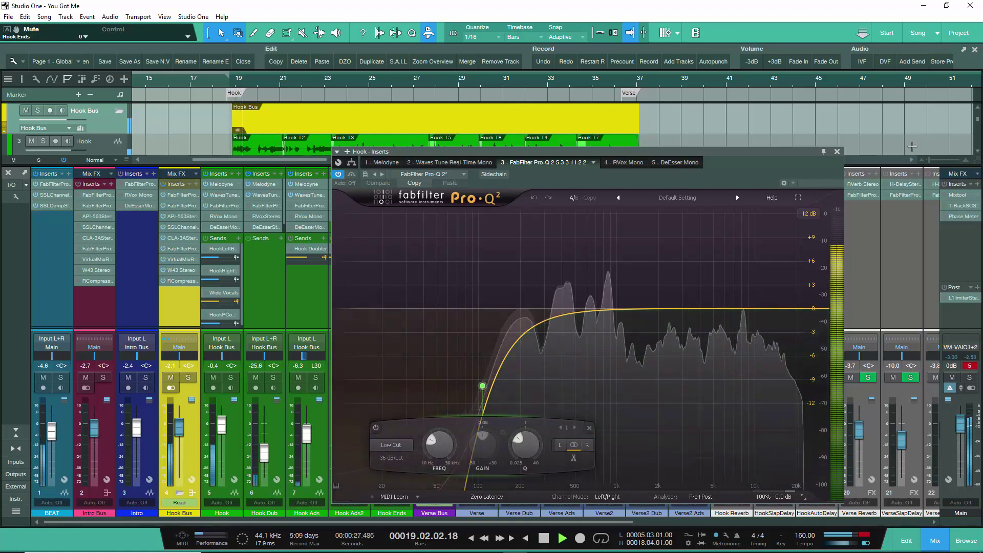
left_click(837, 152)
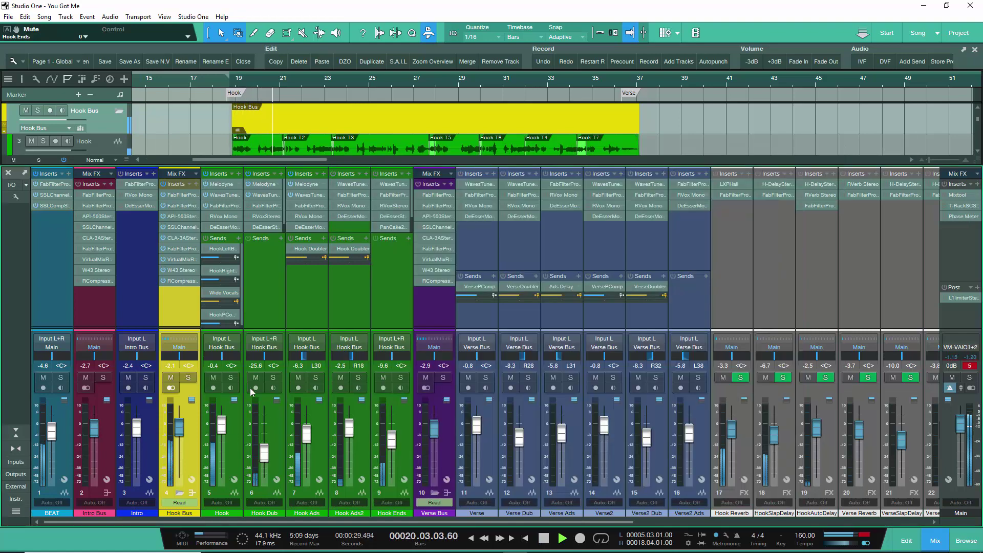
- Mute Hook Dub, Hook Ads, Hook Ads2 and Hook Ends, and recheck the Hook track's Pro-Q 2 before closing it
left_click_drag(252, 380, 383, 382)
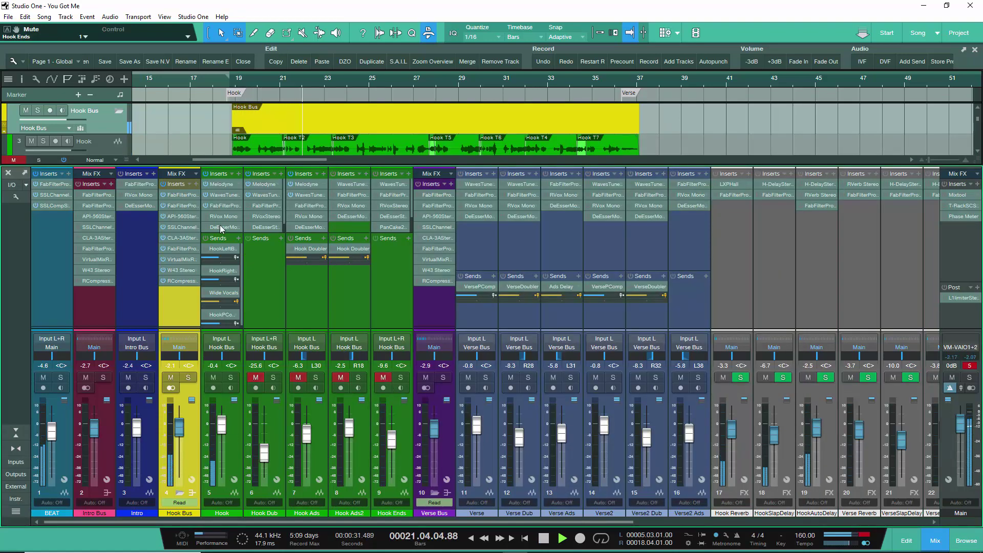
key("space")
left_click(222, 207)
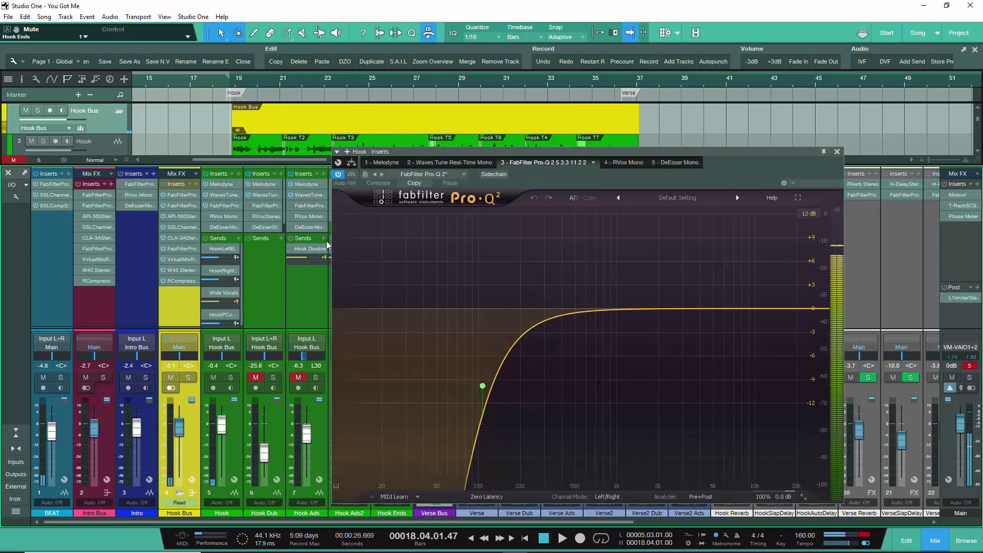
key("space")
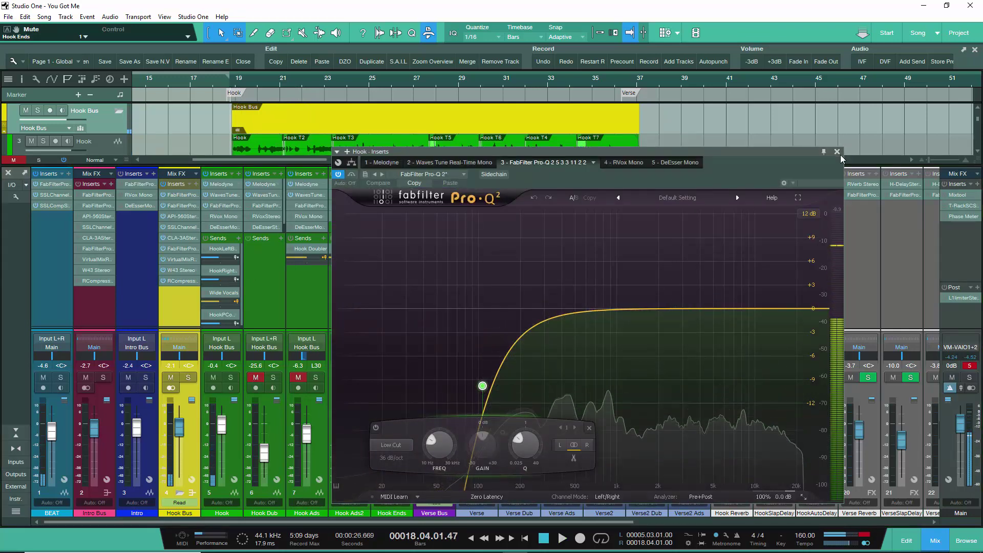
left_click(838, 152)
- Open and activate the Hook track's RVox Mono and compare the hook with it active and bypassed during playback
left_click(216, 219)
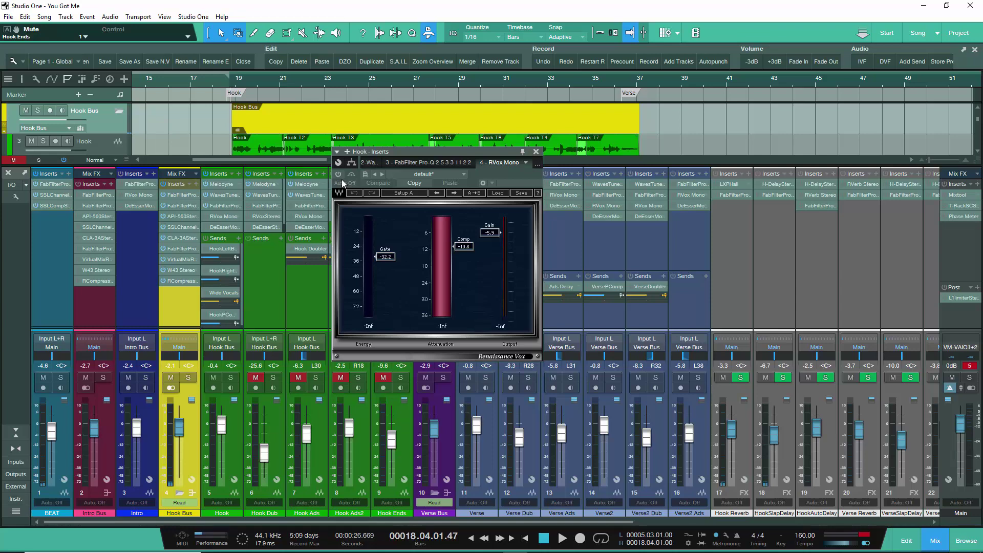
left_click(338, 175)
key("space")
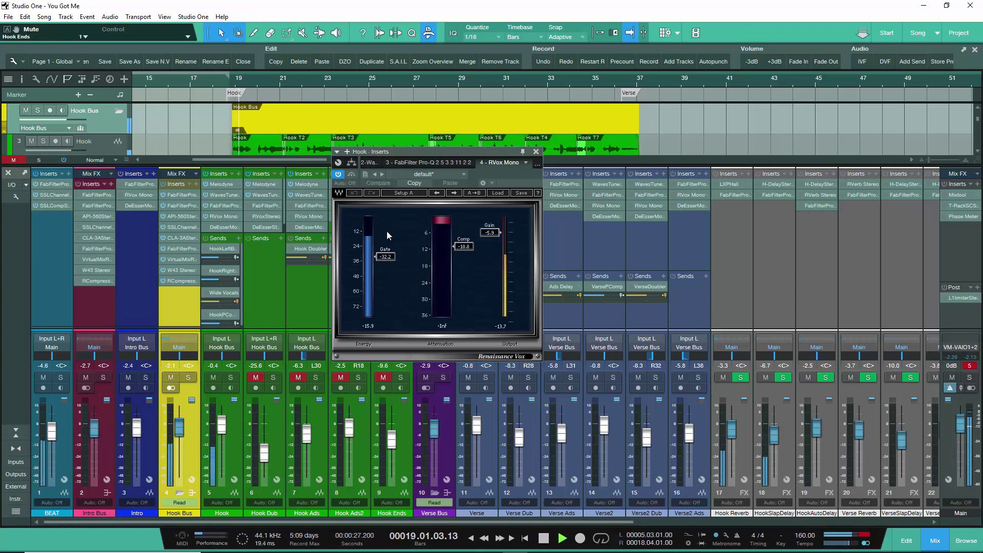
left_click(353, 175)
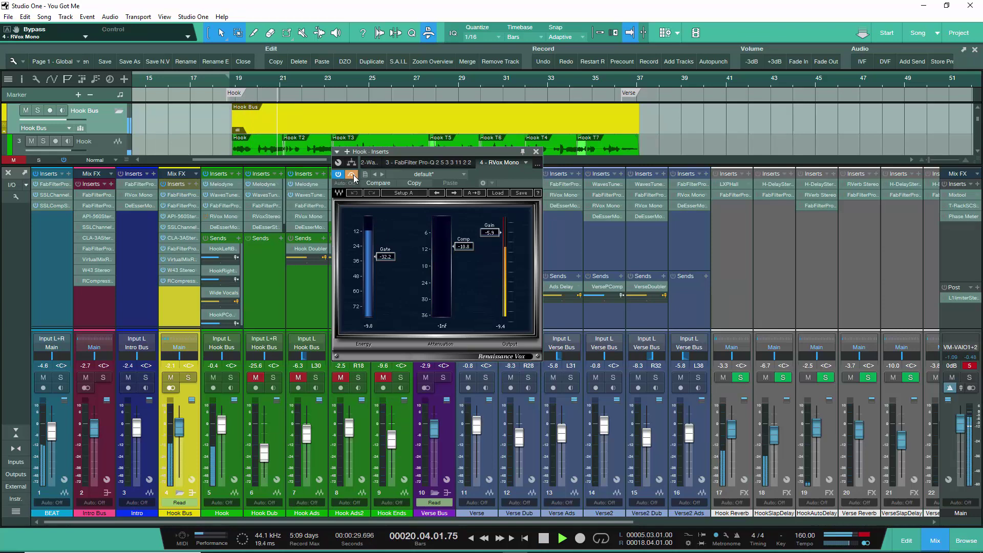
left_click(352, 175)
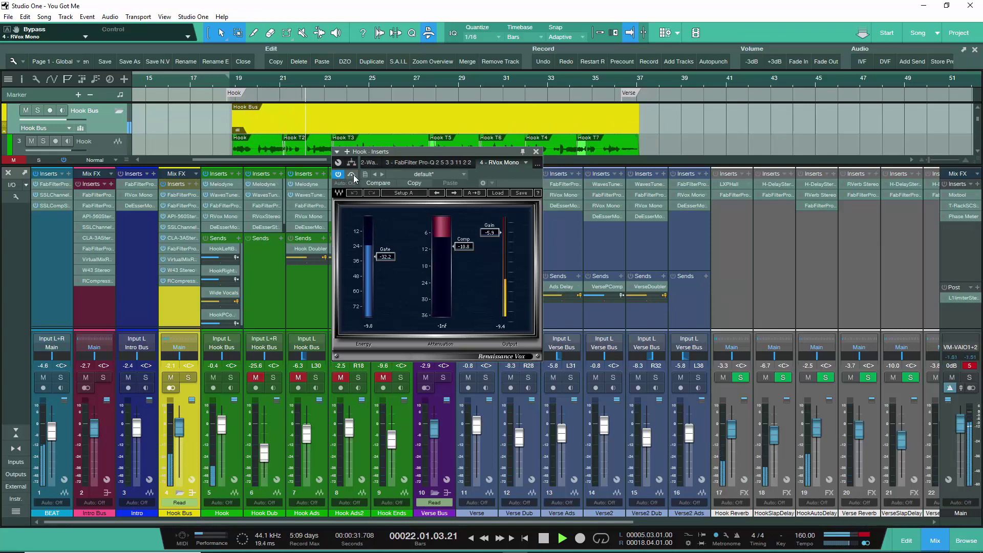
left_click(352, 175)
key("space")
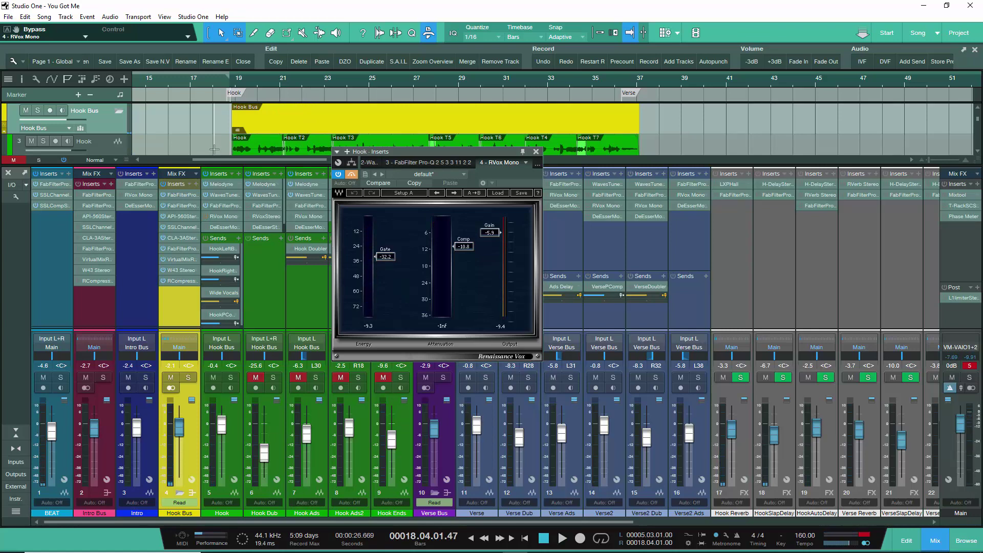
- Solo the Hook track and audition the hook's opening with RVox Mono bypassed and re-enabled
left_click(229, 380)
key("space")
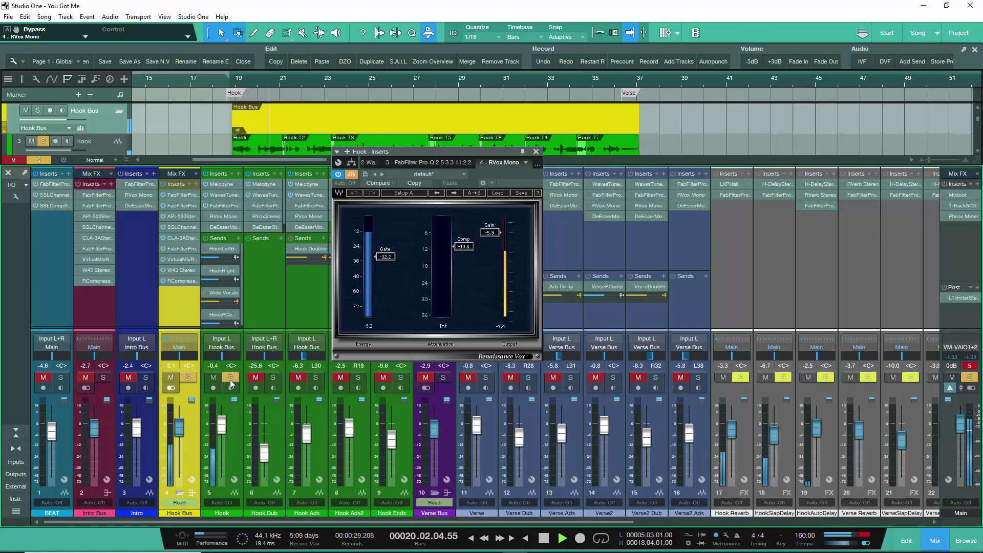
left_click(352, 174)
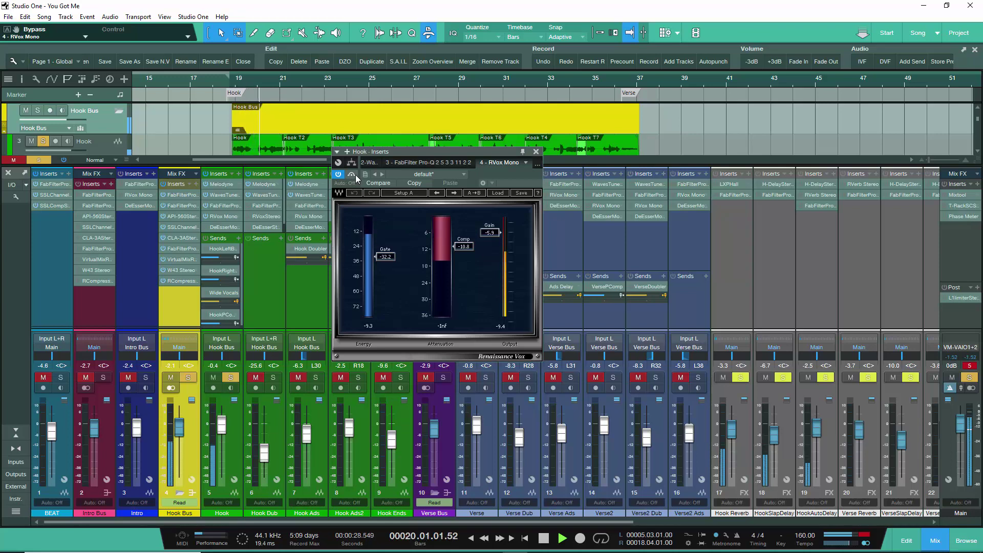
key("space")
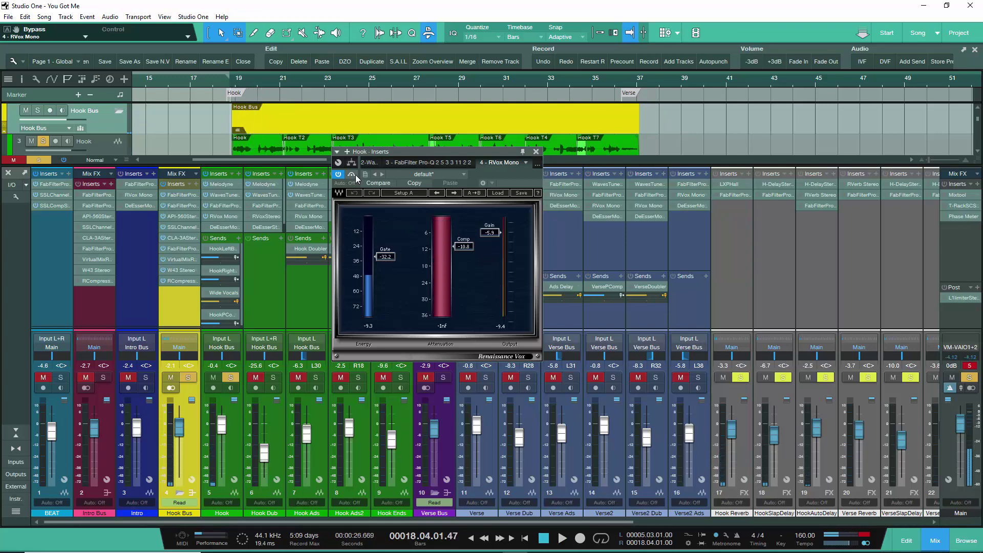
key("space")
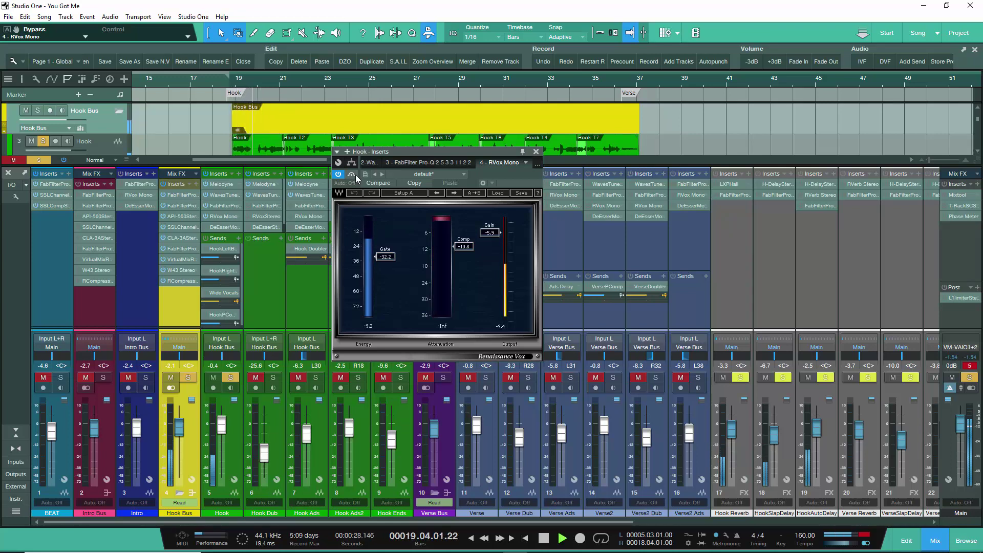
key("space")
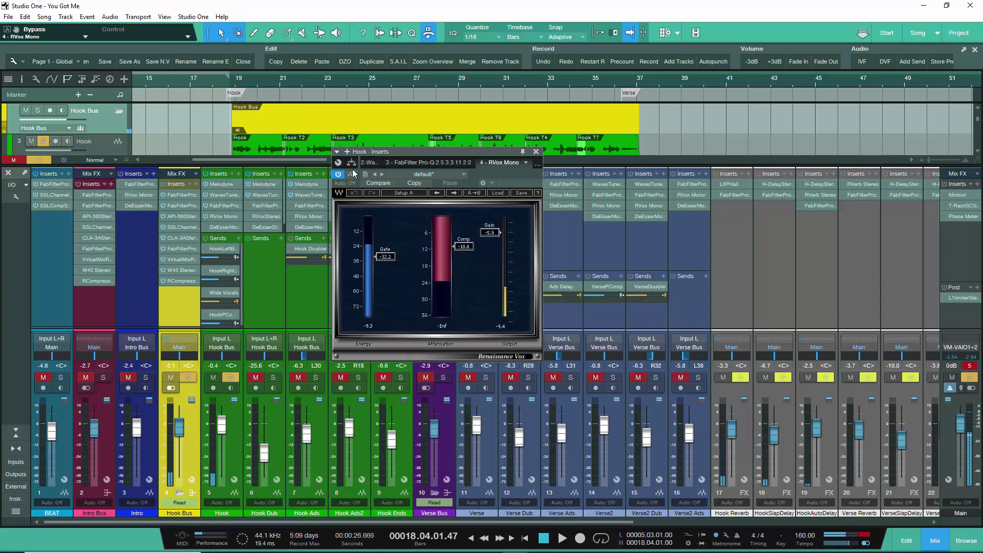
- Compare the soloed hook's first bars once more with RVox Mono bypassed and active
left_click(352, 176)
key("space")
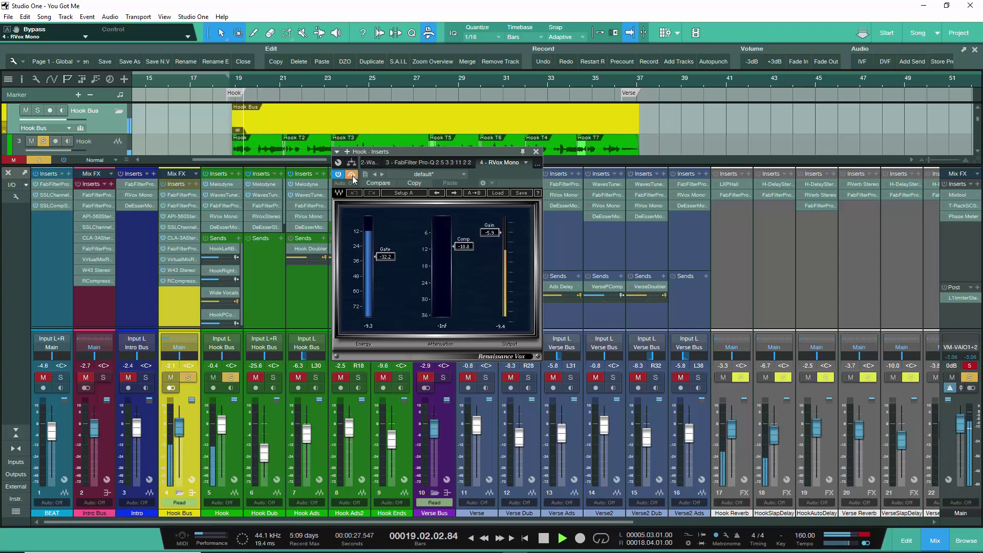
left_click(352, 175)
key("space")
key("space")
key("space")
- Activate the Hook track's DeEsser Mono, play the hook through it, and toggle the track's whole insert chain for comparison
left_click(223, 227)
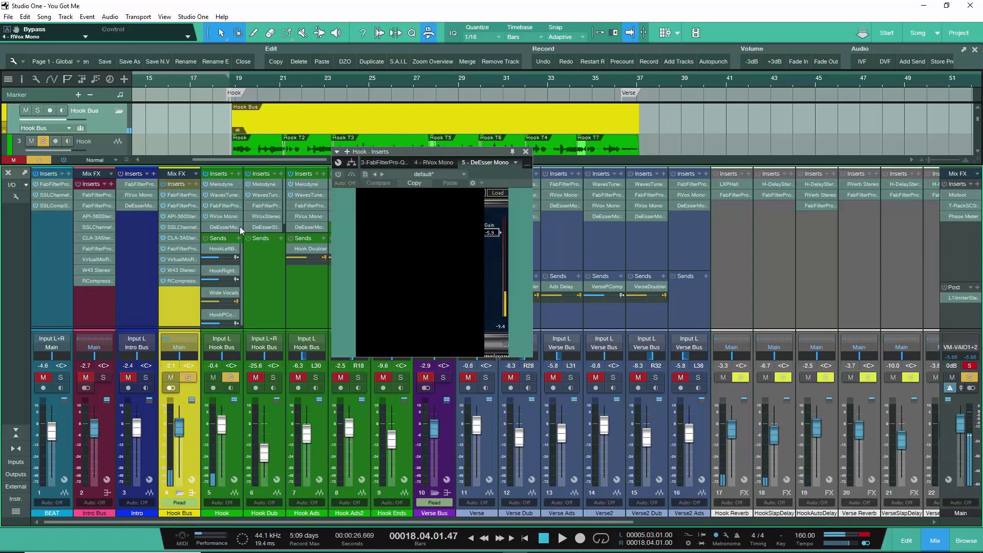
left_click(338, 175)
key("space")
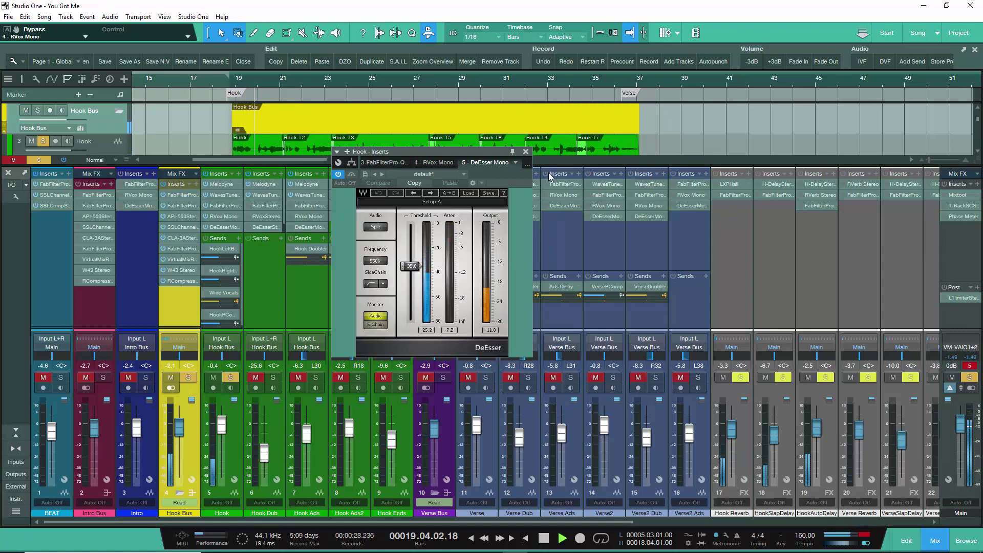
left_click(526, 152)
left_click(206, 174)
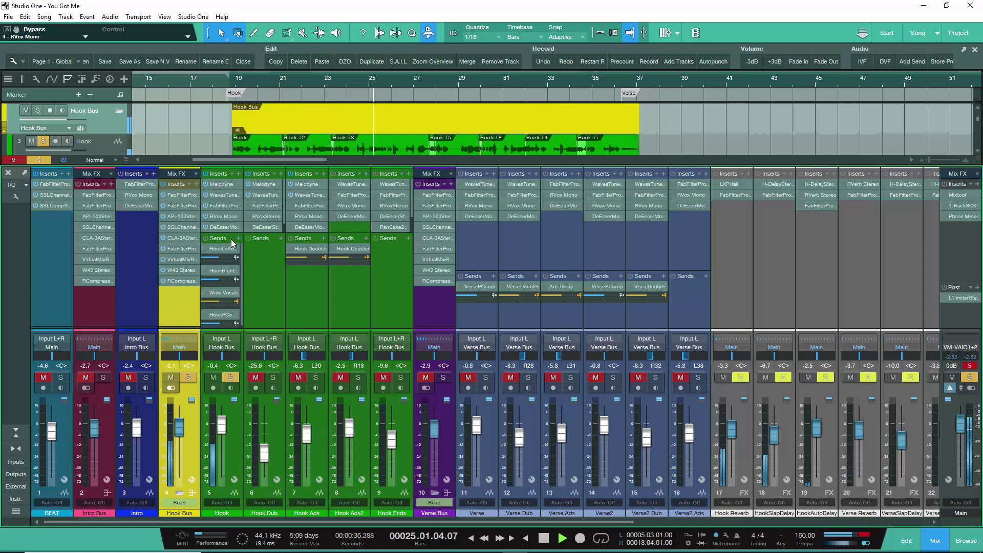
- Reopen the Hook track's RVox Mono to review its settings during playback, stop playback, and close the window
left_click(219, 217)
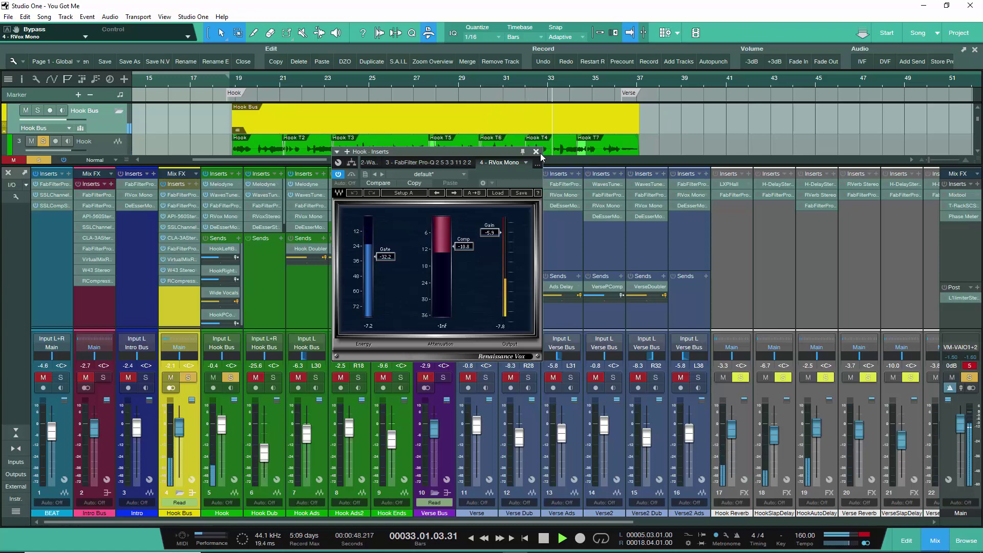
key("space")
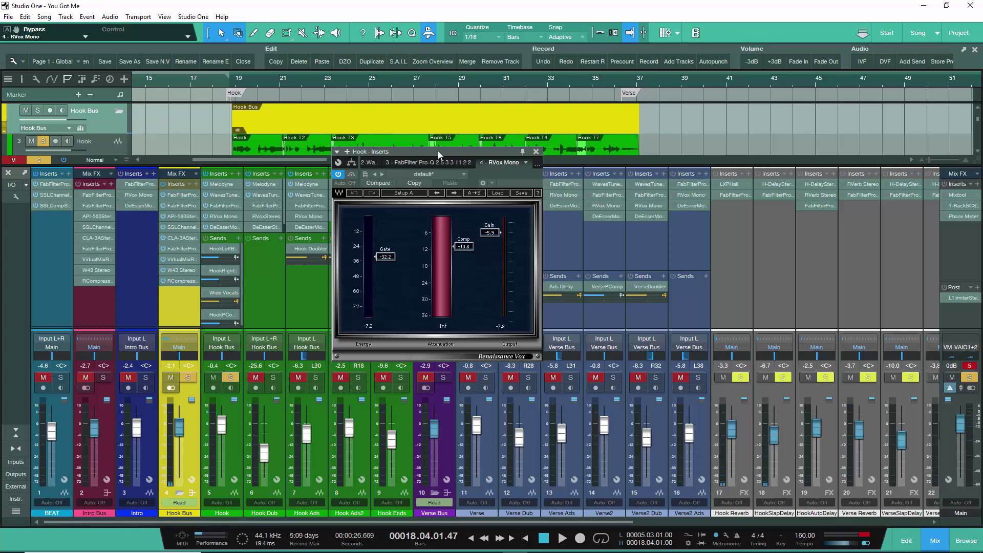
left_click(535, 152)
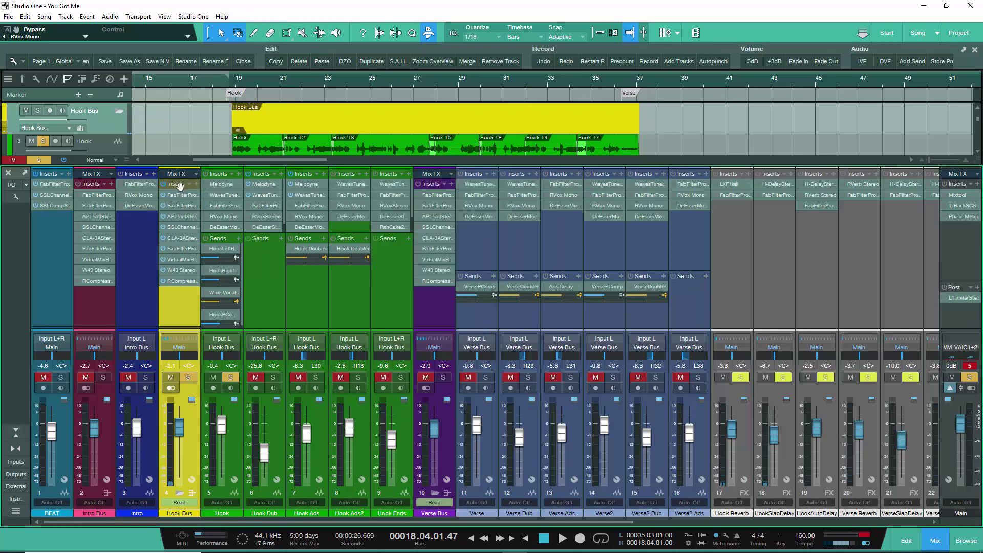
- Compare the soloed hook with the Hook and Hook Bus insert chains deactivated and active, and hide the mixer to show the full arrangement
key("space")
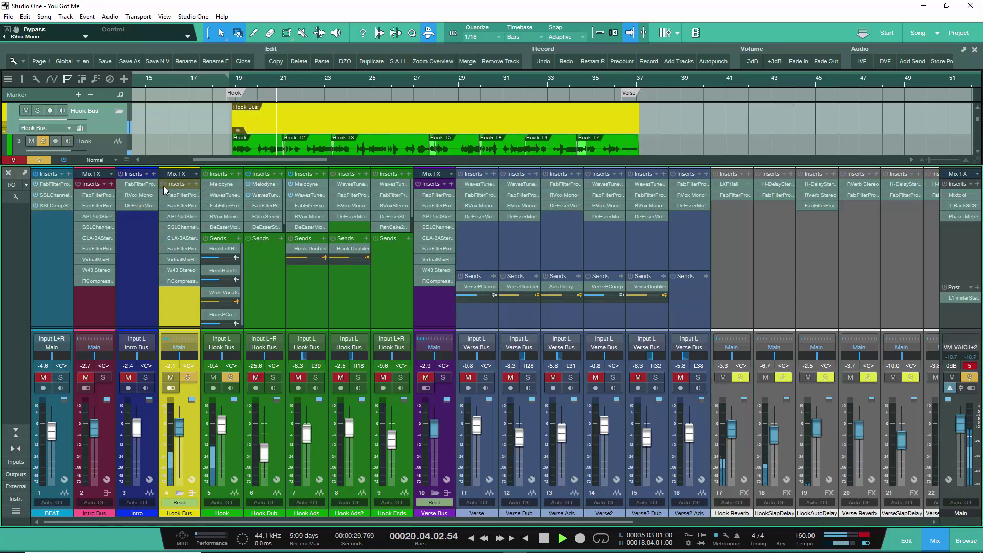
key("space")
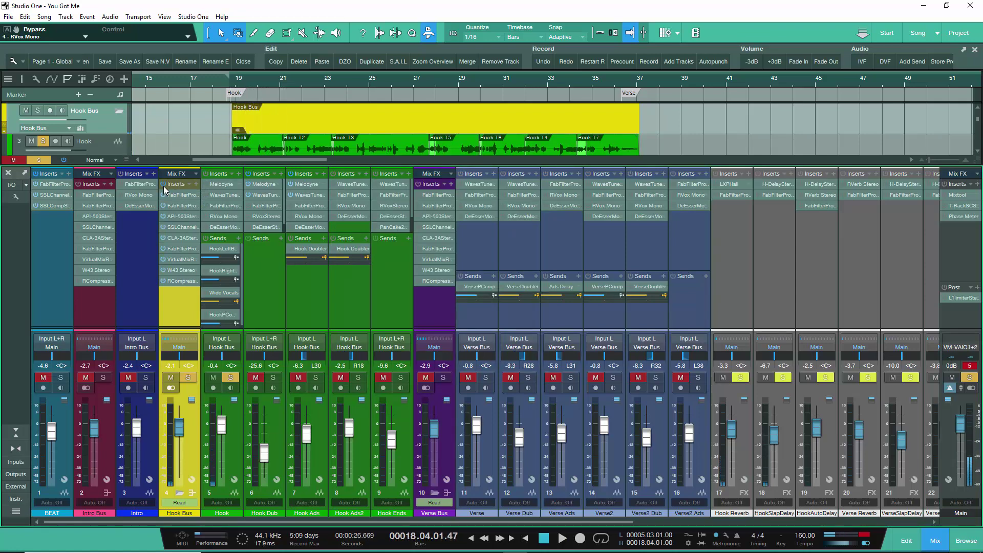
key("space")
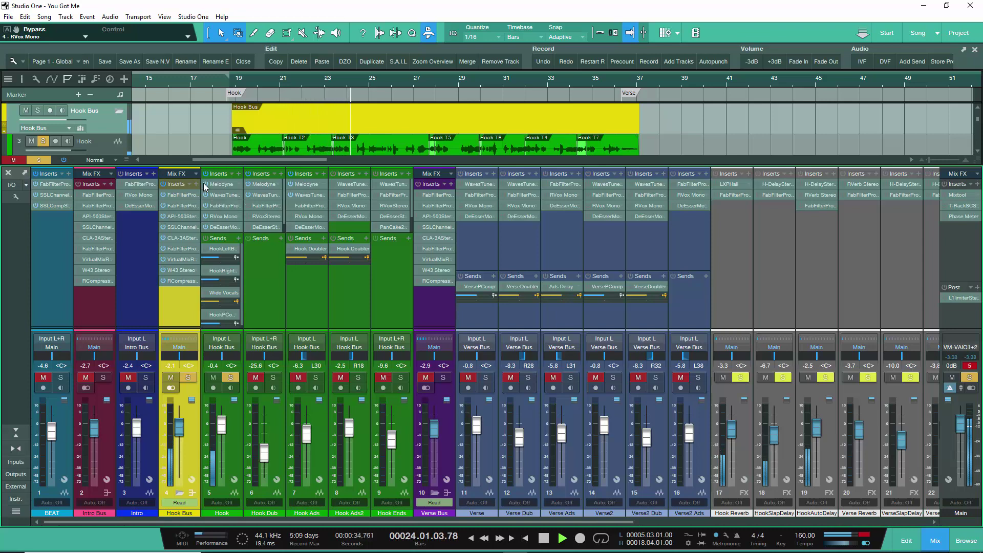
key("space")
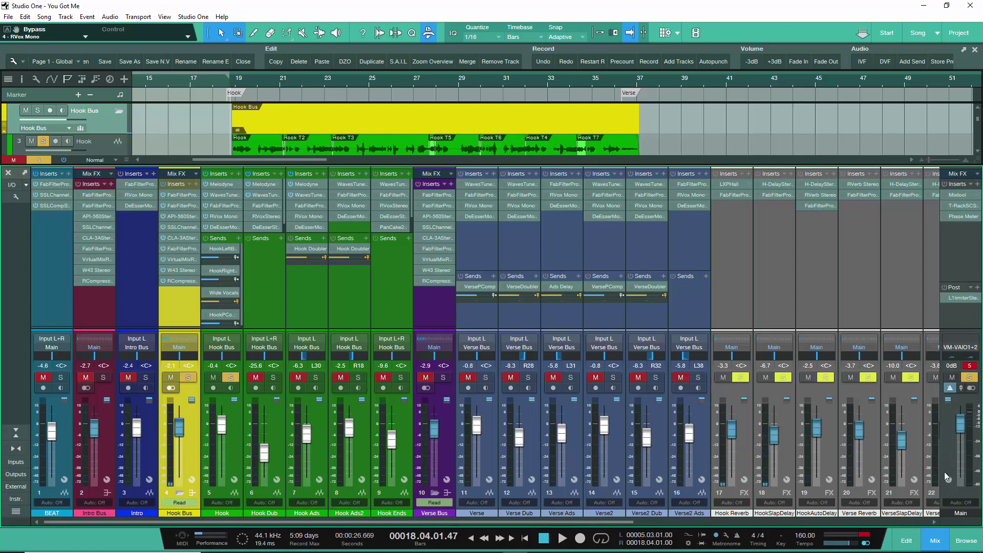
left_click(935, 541)
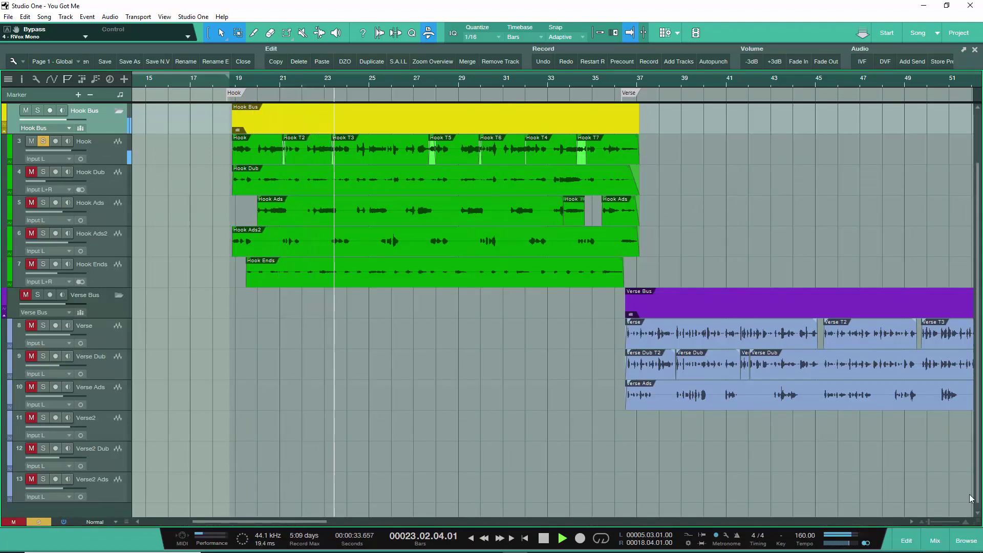
- Reopen the mixer and compare the soloed hook from its start with the Hook track's insert chain deactivated and reactivated
key("F3")
key("space")
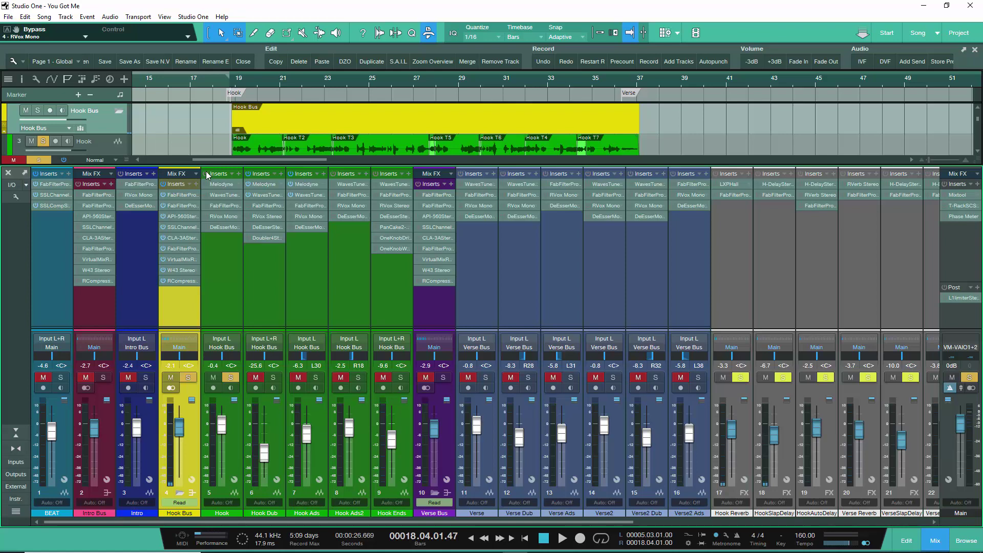
key("space")
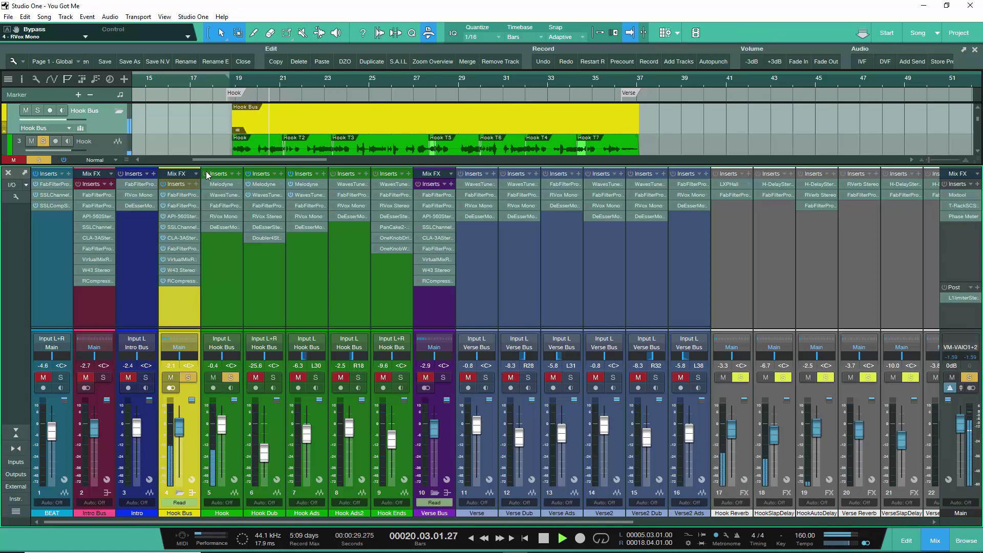
key("space")
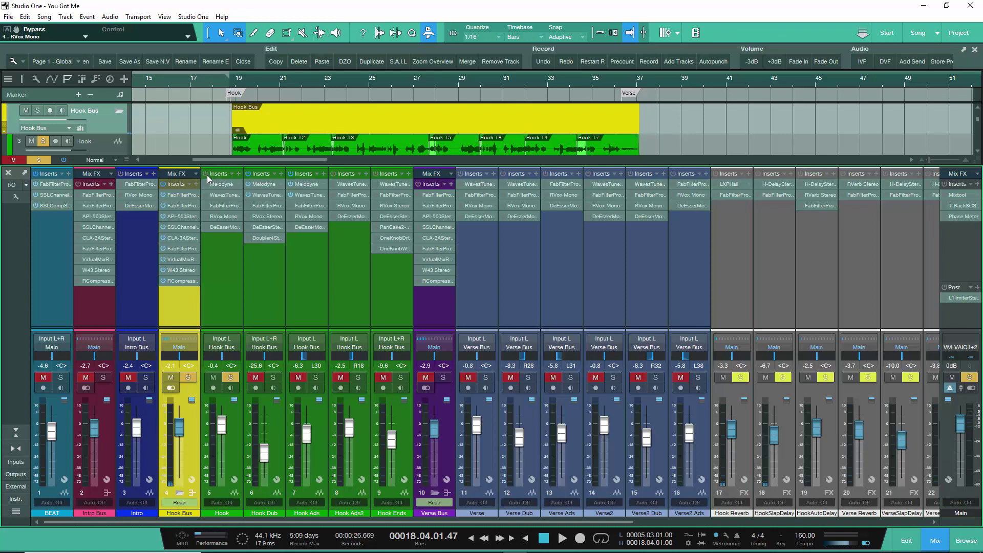
key("space")
left_click(207, 174)
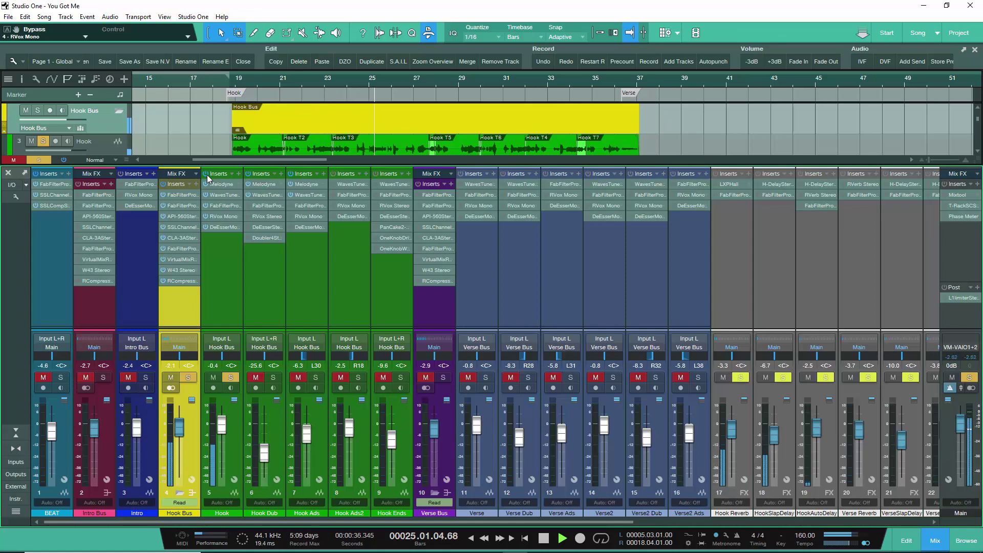
key("space")
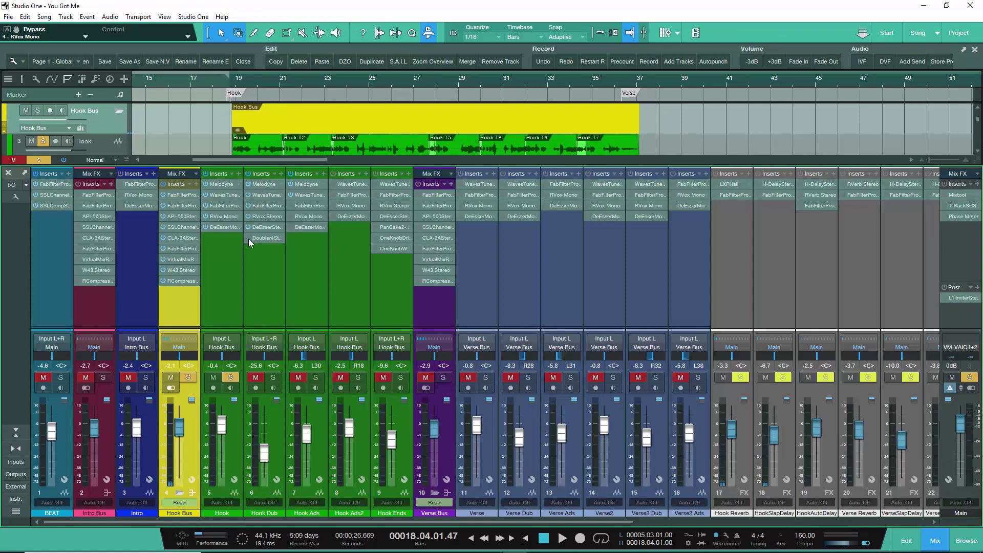
- Activate the insert plugins on the Hook Dub, Hook Ads, Hook Ads2 and Hook Ends channels, and briefly play the hook
left_click(325, 262)
left_click(388, 280, "shift")
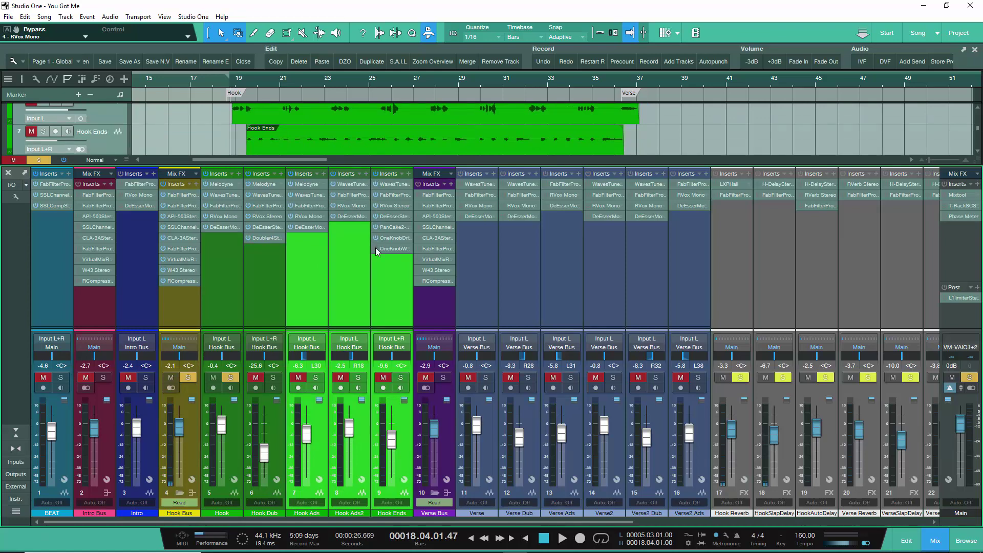
left_click(322, 273)
key("space")
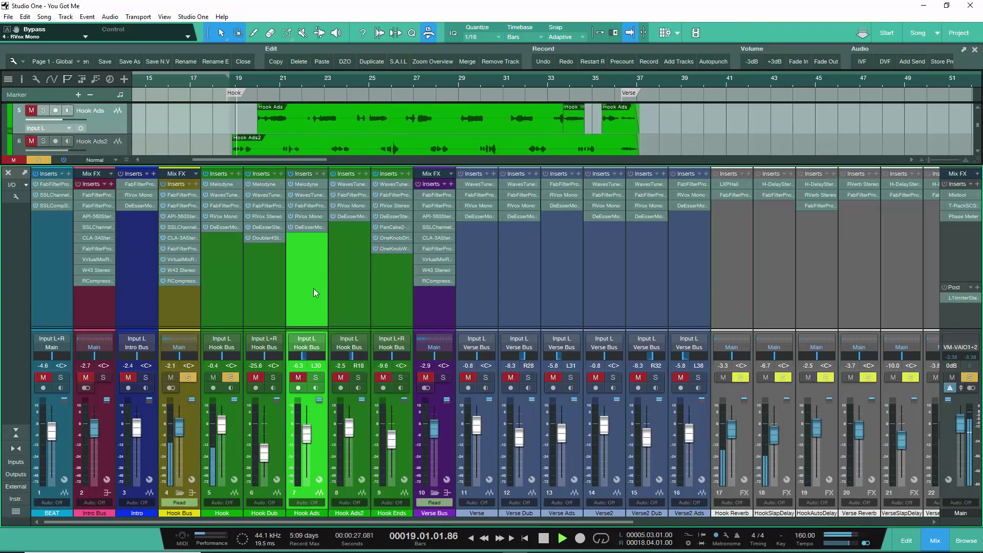
key("space")
- Clear the hook's solo, unmute the channels from Hook Dub through Hook Ends, and play the full hook mix
left_click(184, 377)
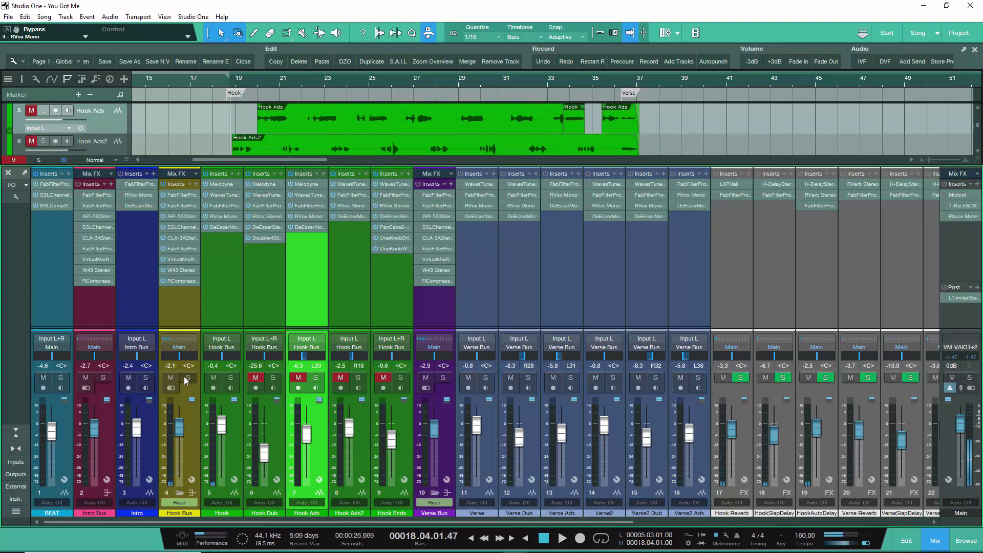
left_click_drag(381, 377, 263, 376)
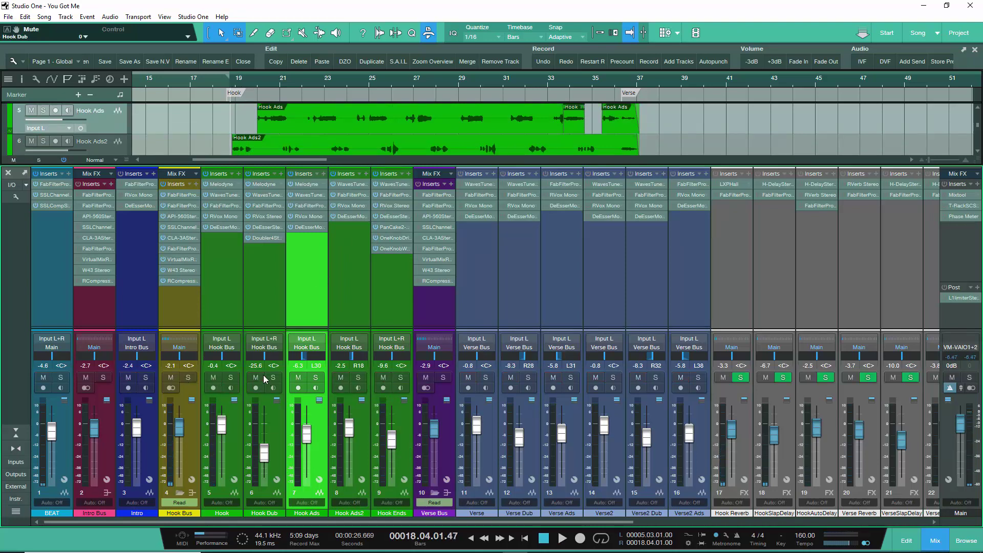
key("space")
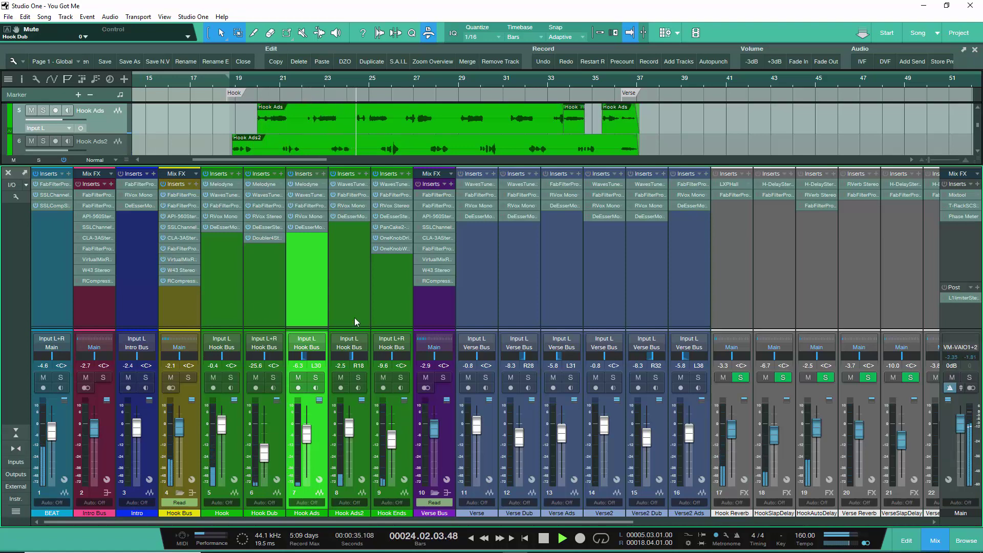
- Collapse the Verse Bus channels in the mixer, reset the main output's clip indicator during playback, and stop
left_click(434, 490)
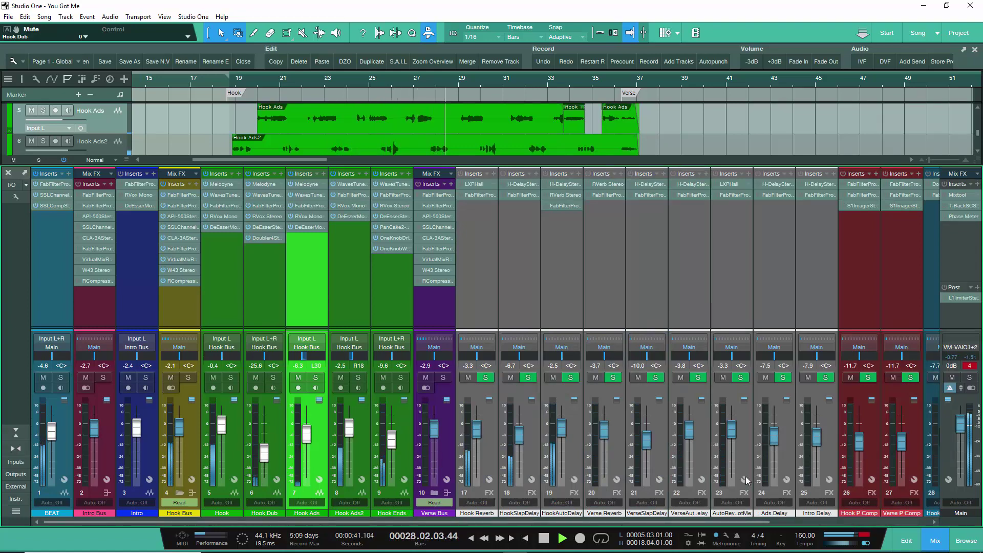
left_click(969, 366)
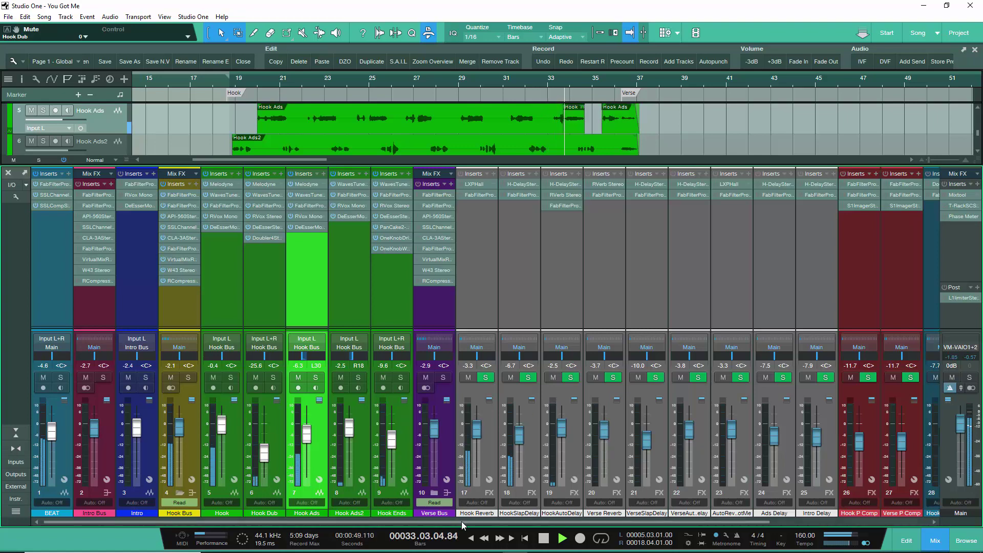
key("space")
- Activate the insert plugins on all effect and bus channels from Hook Reverb through Hook Right Bus, and hide the mixer
left_click_drag(471, 521, 629, 518)
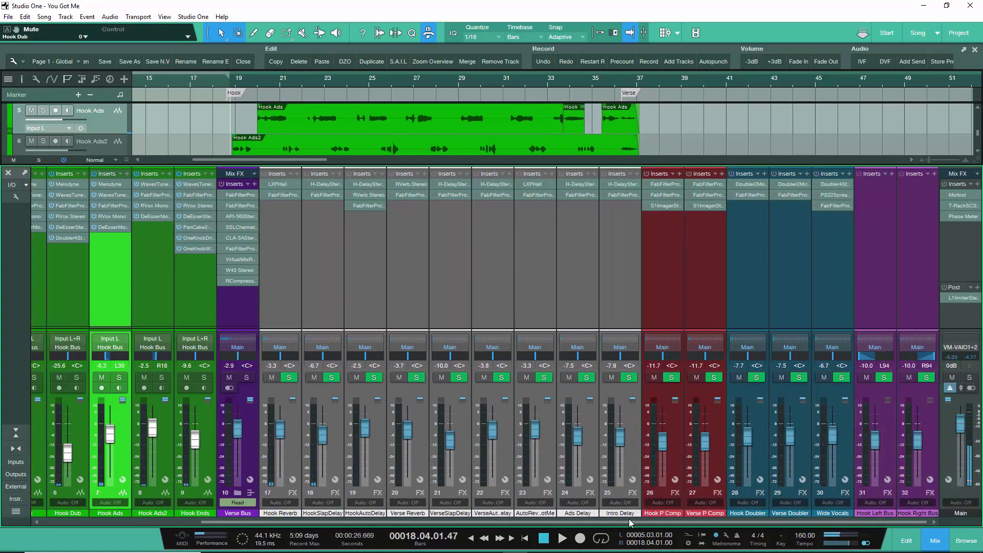
left_click(280, 249)
left_click(922, 266, "shift")
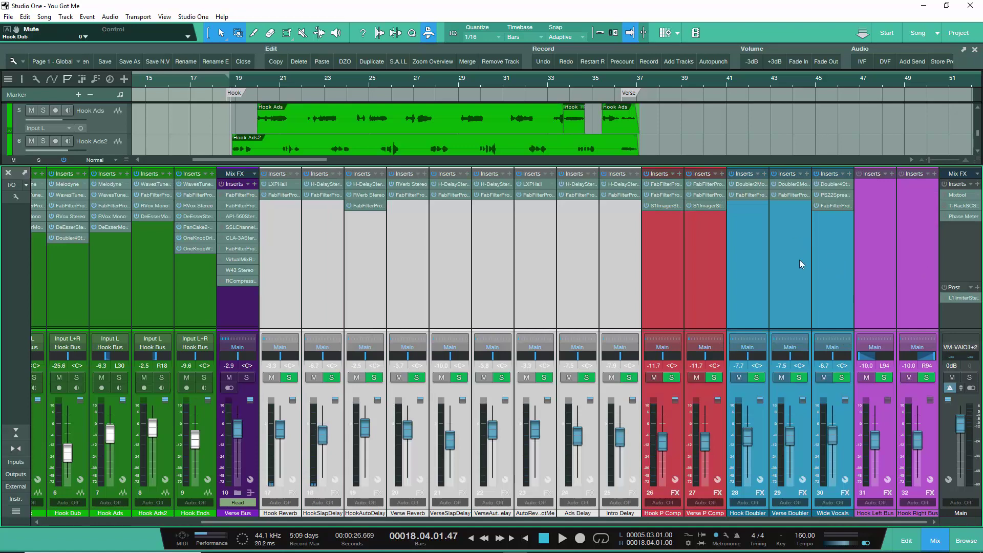
left_click(677, 303)
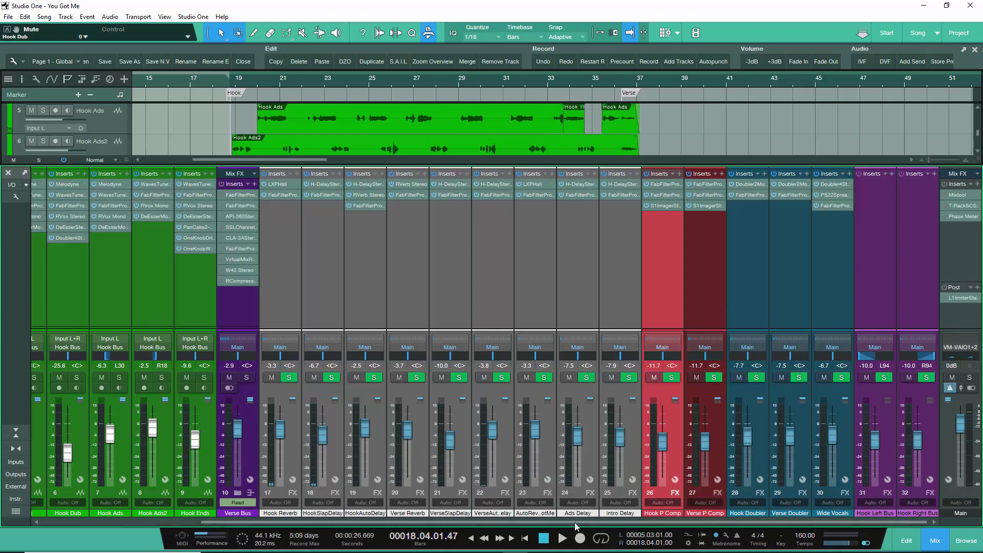
left_click_drag(580, 523, 362, 522)
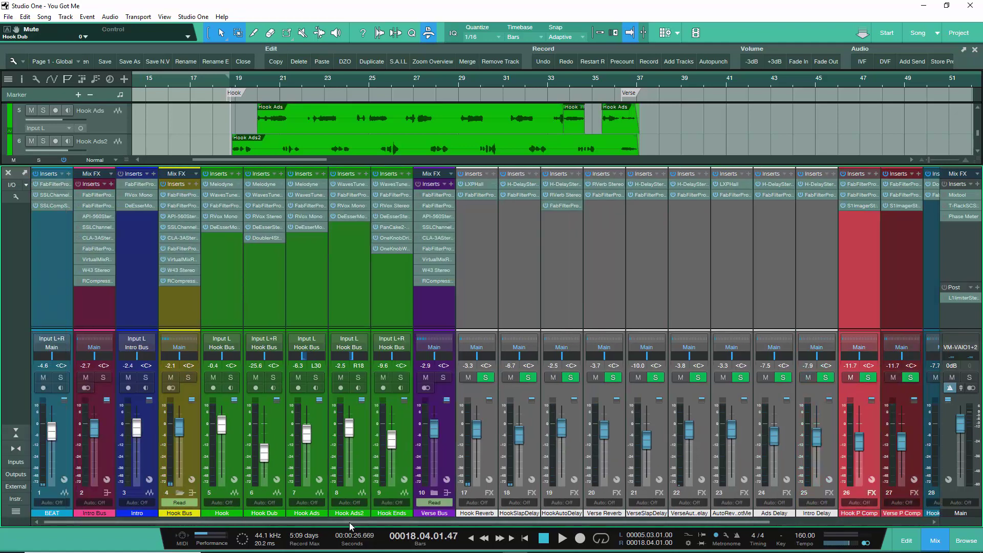
left_click(937, 543)
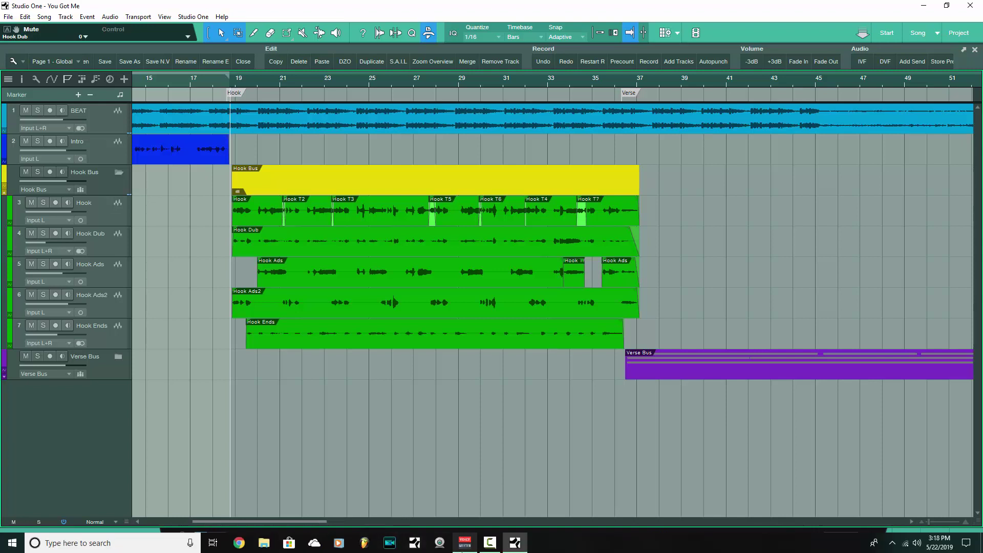
- Switch to Voicemeeter, set hardware input 1 to KS: Scarlett 2i2 USB and back to WDM: Line In (Scarlett 2i2 USB), and minimize it
left_click(516, 543)
left_click(306, 109)
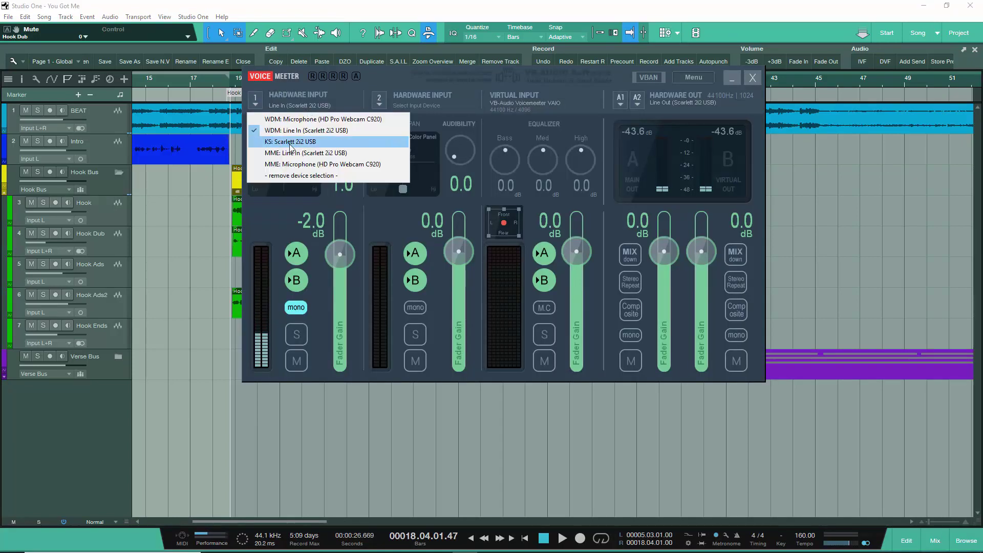
left_click(294, 141)
left_click(298, 108)
left_click(306, 130)
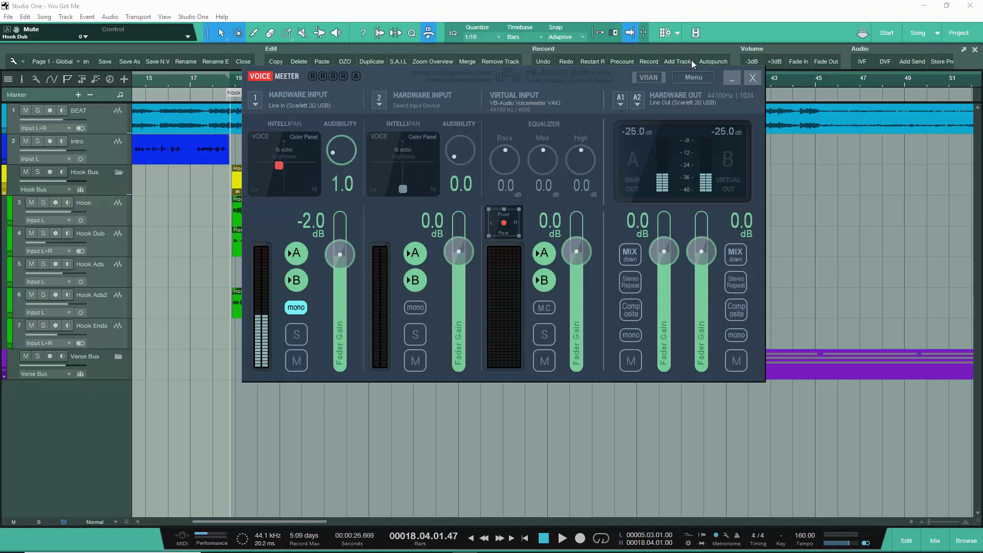
left_click(731, 78)
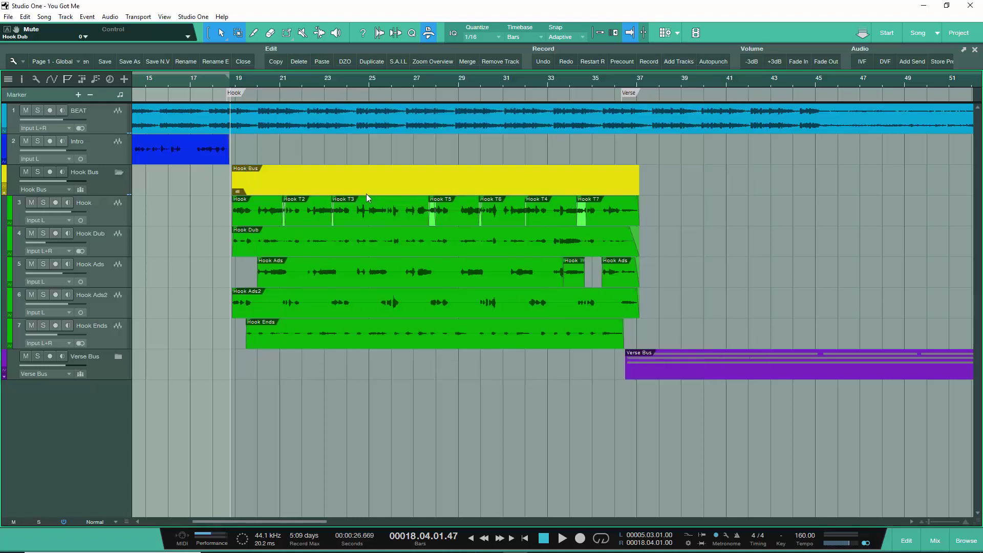
- Play the full hook section with all vocals over the beat, show the mixer during playback, and stop
key("space")
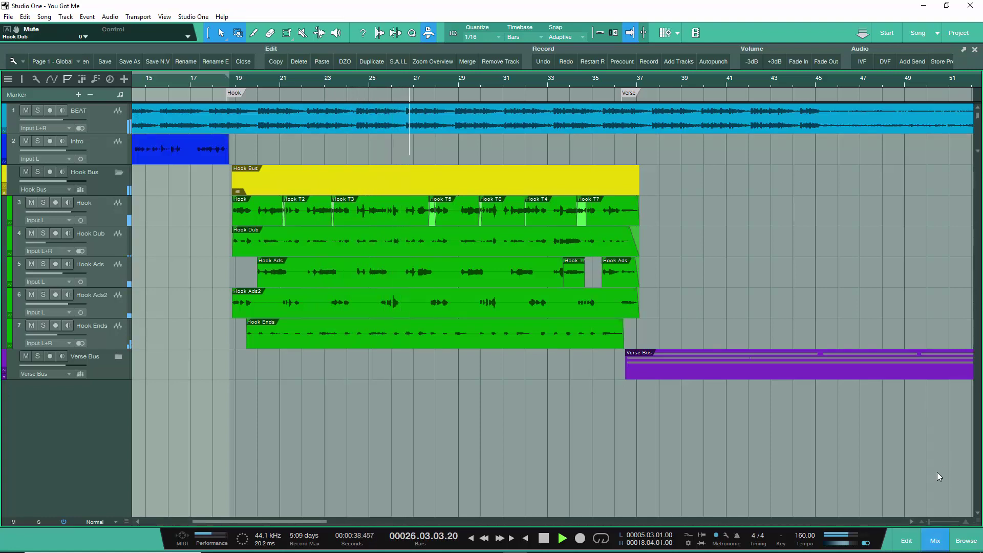
left_click(935, 541)
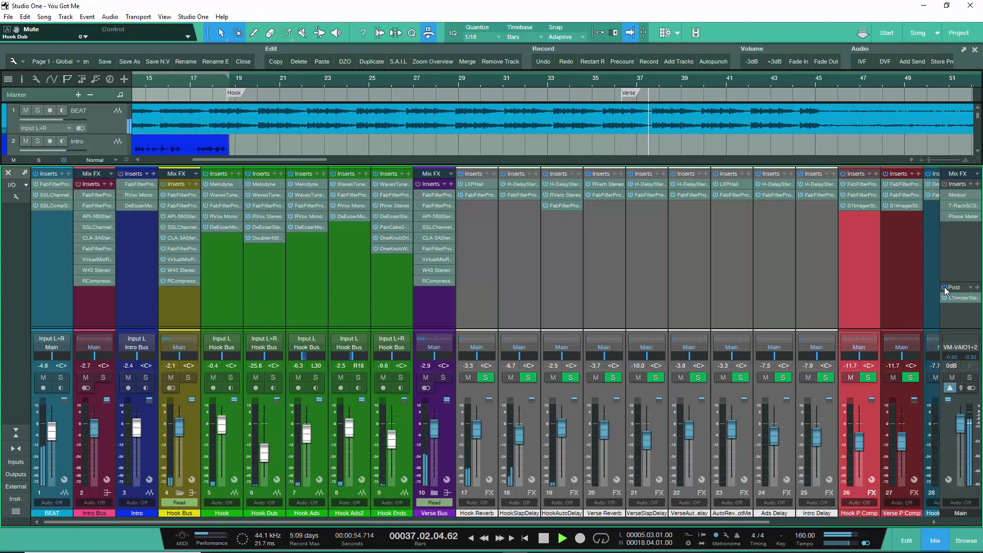
key("space")
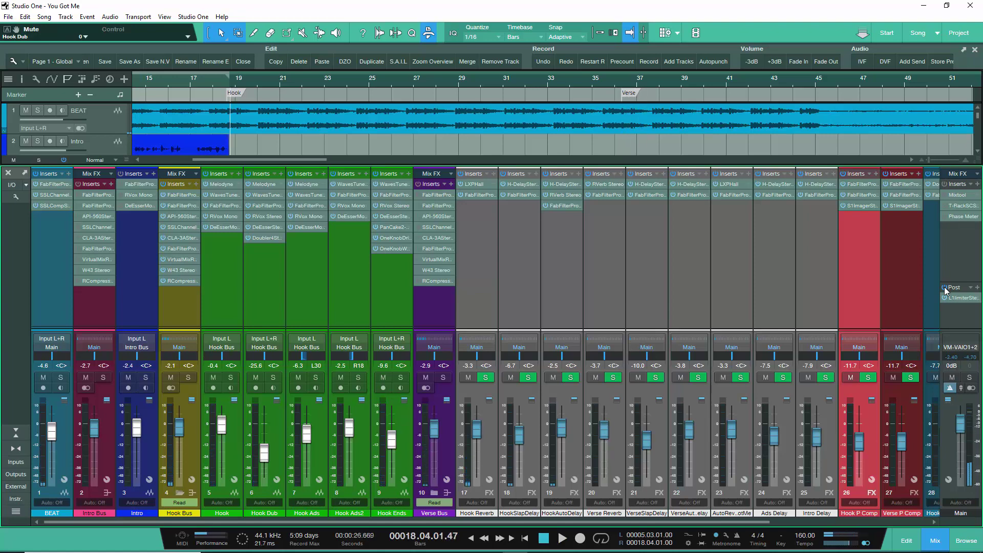